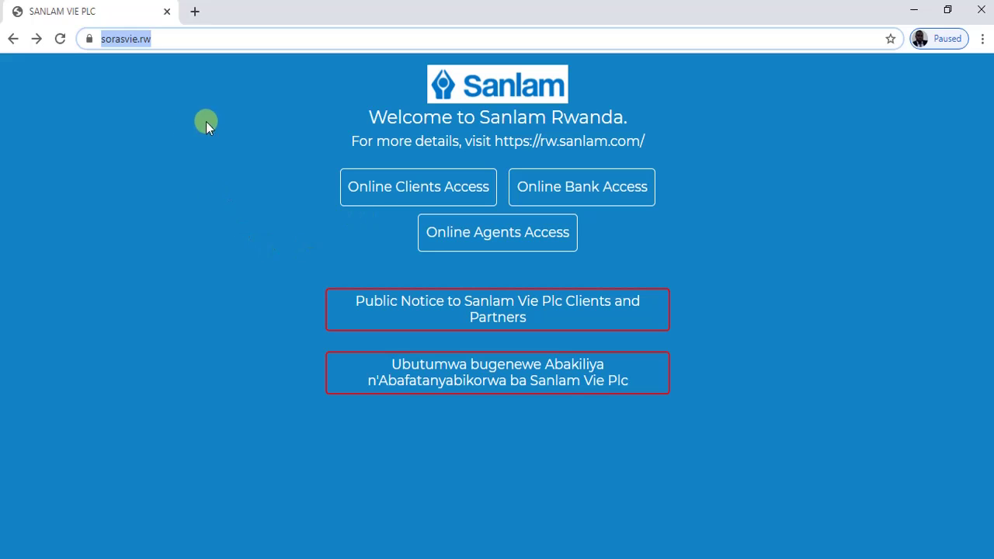
- Open Online Clients Access and briefly highlight the welcome heading on the customers page
click(208, 148)
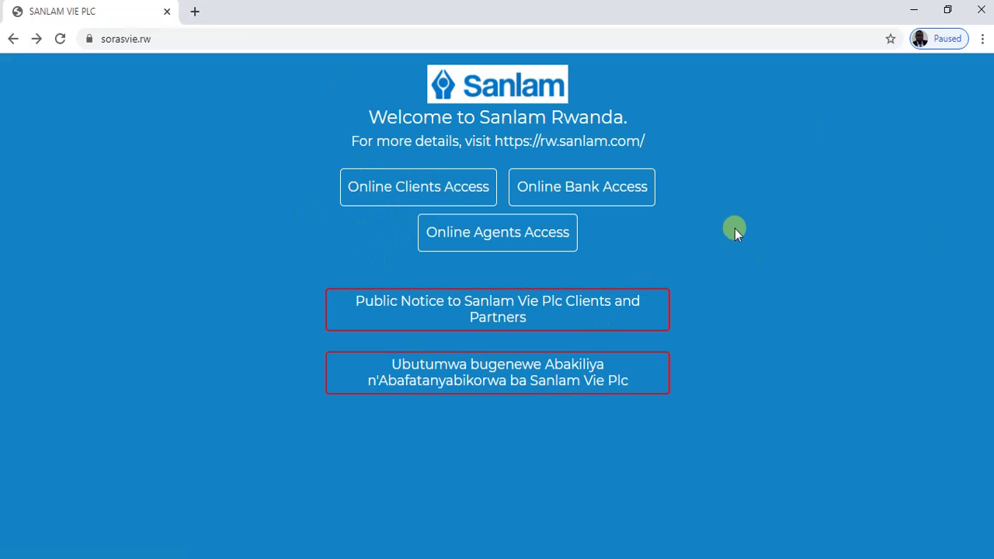
click(385, 190)
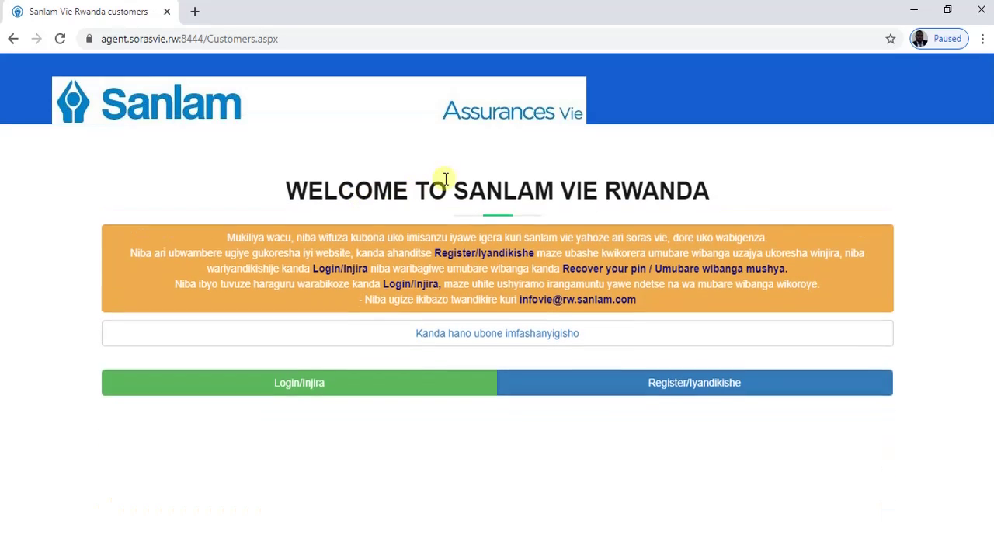
drag(709, 188, 272, 189)
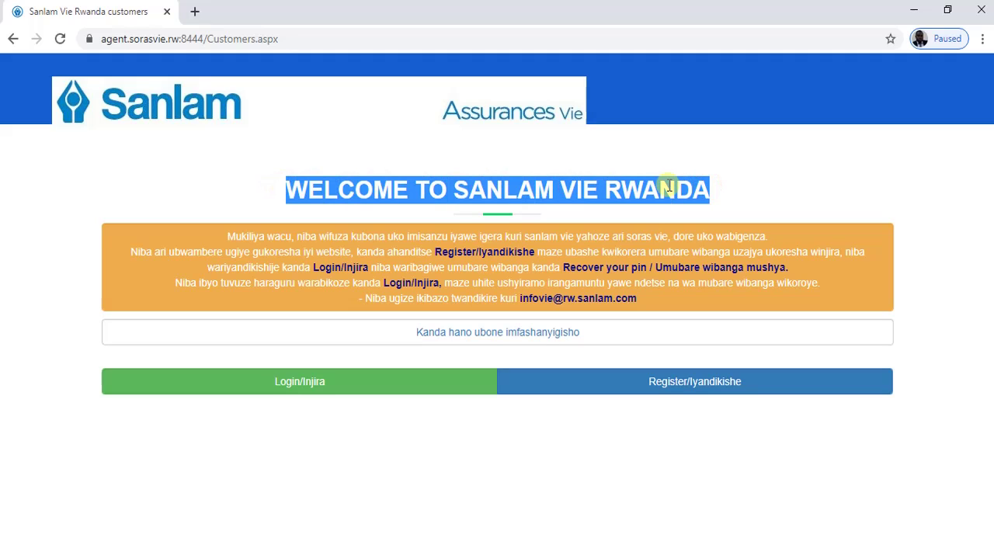
click(713, 189)
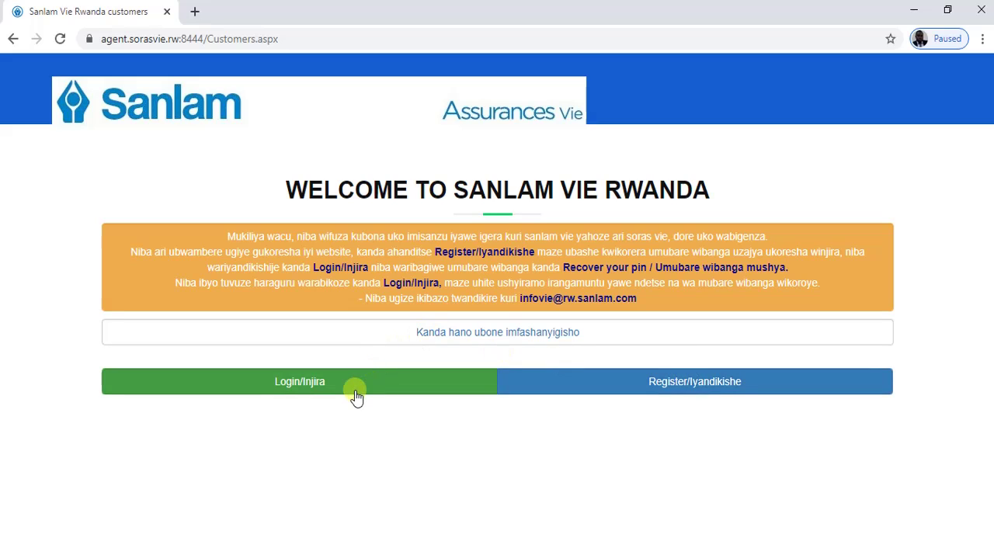
- Start registration, paste the customer's ID number into the ID or PassPort field, and submit it
click(703, 386)
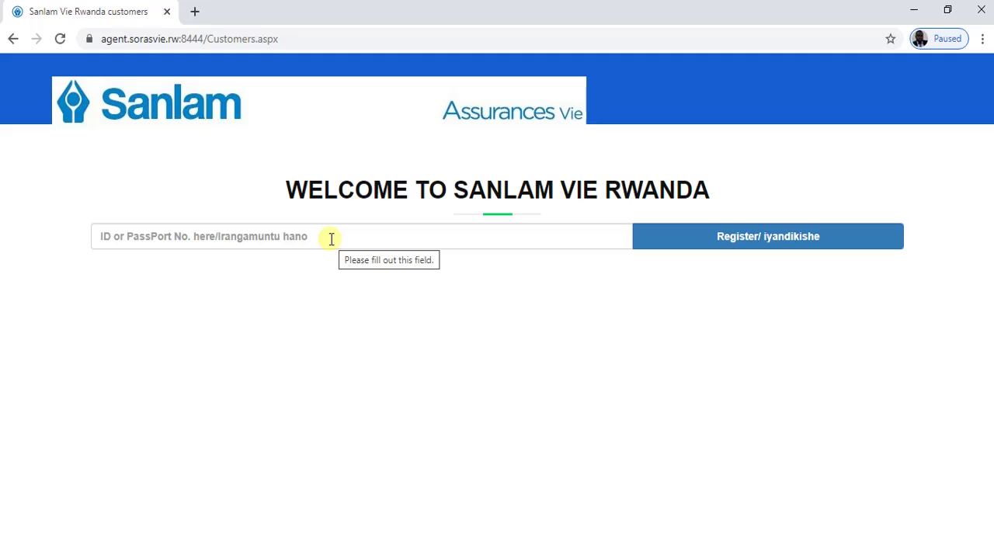
click(331, 239)
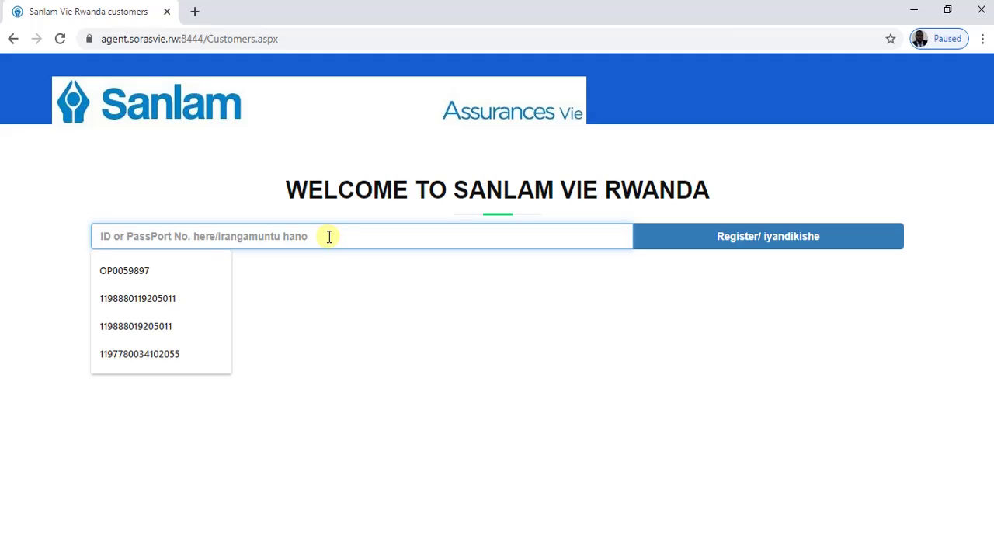
key(ctrl+v)
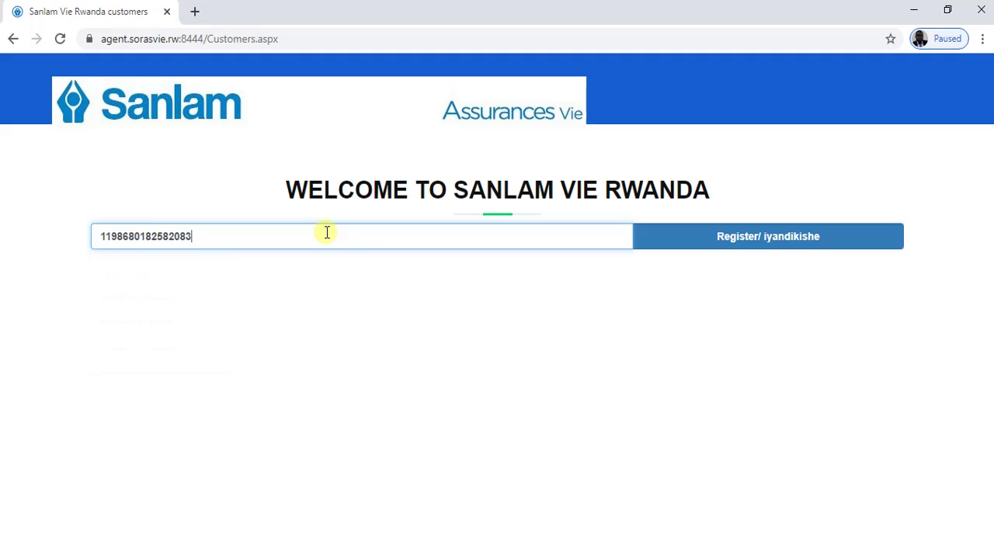
click(712, 239)
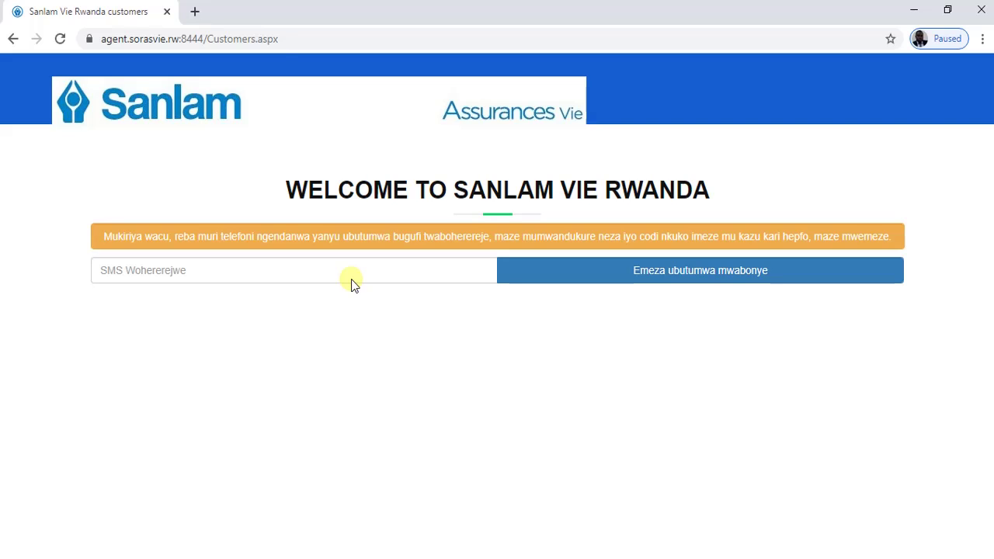
- Enter the texted verification code, trim its last character, and submit it
click(327, 273)
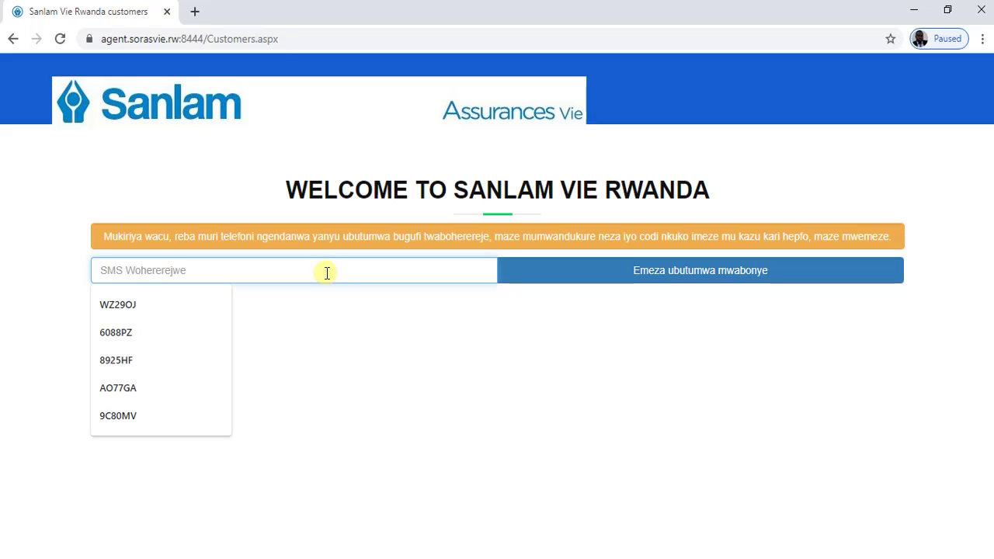
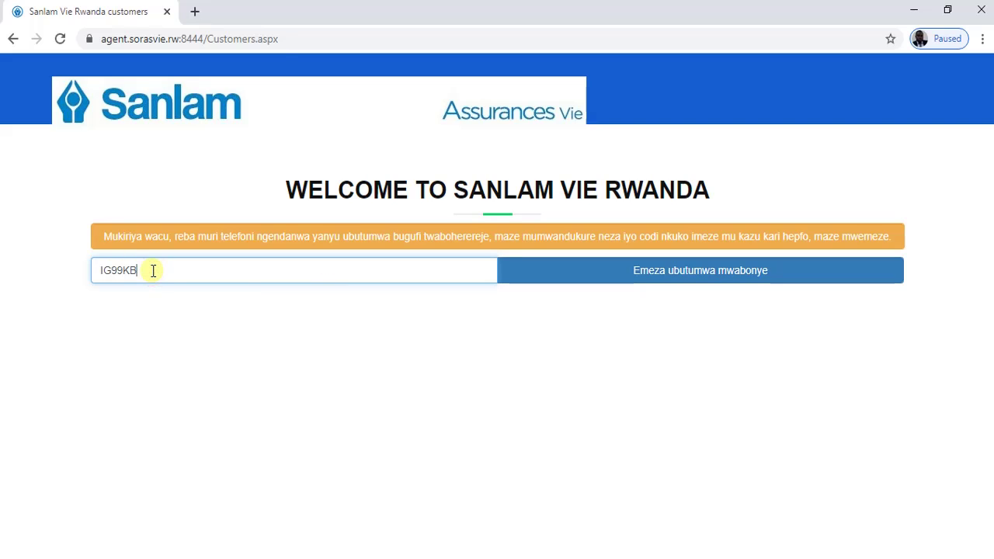
key(Return)
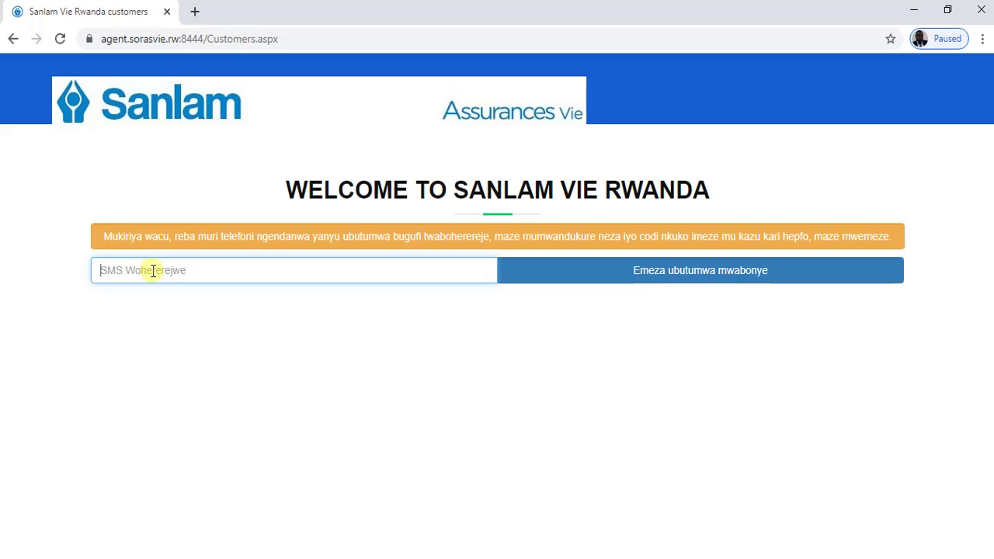
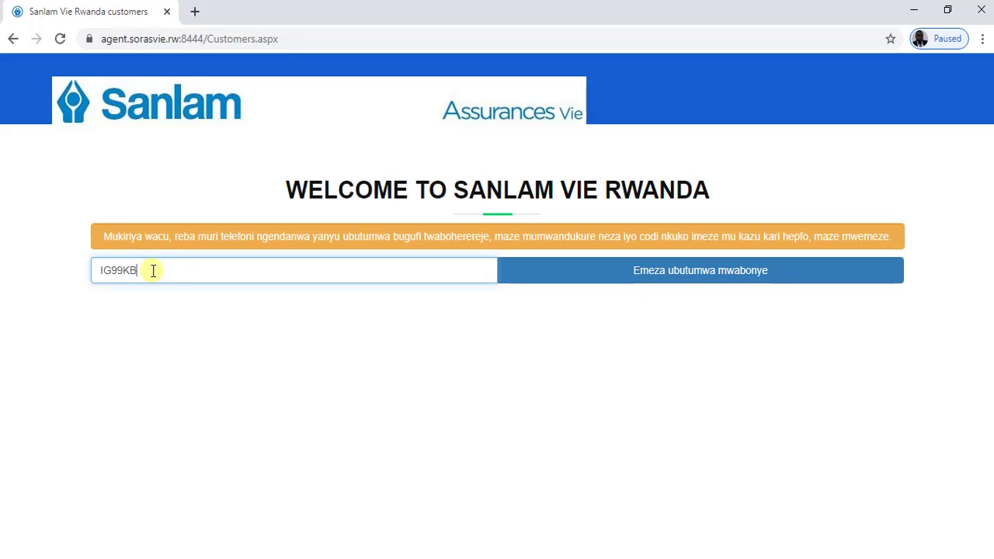
key(ctrl+a)
click(153, 270)
key(BackSpace)
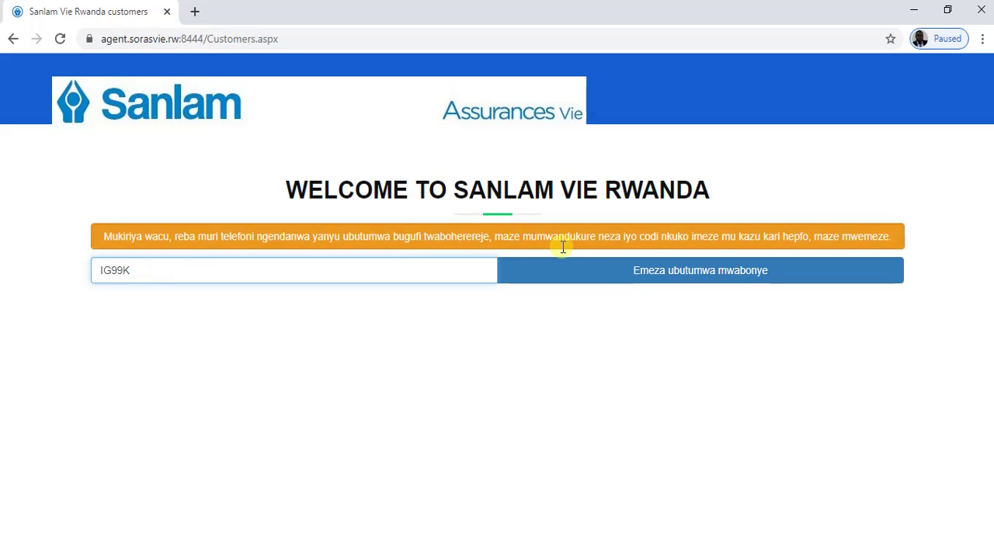
click(602, 275)
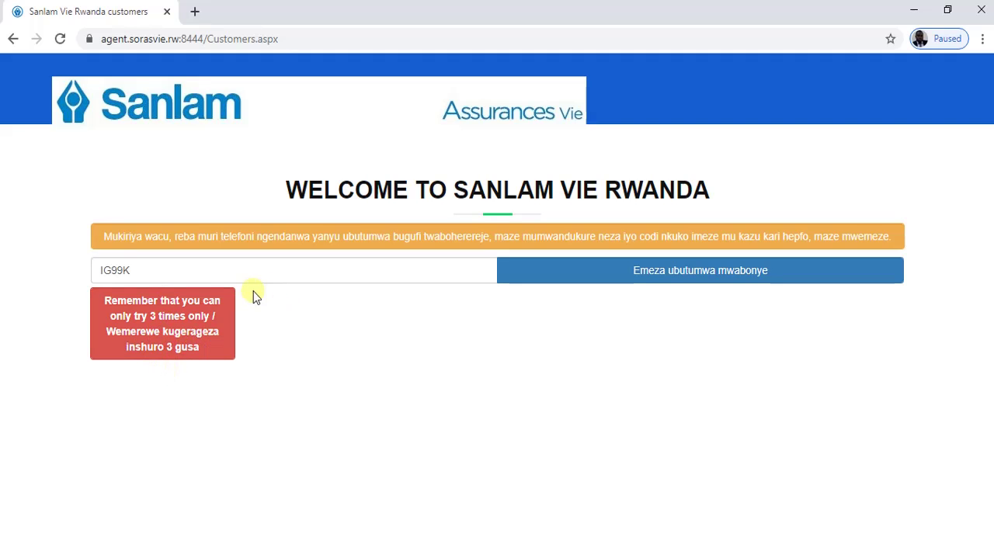
- Replace the verification code's wrong last character and resubmit it to reach the new-PIN page
click(150, 270)
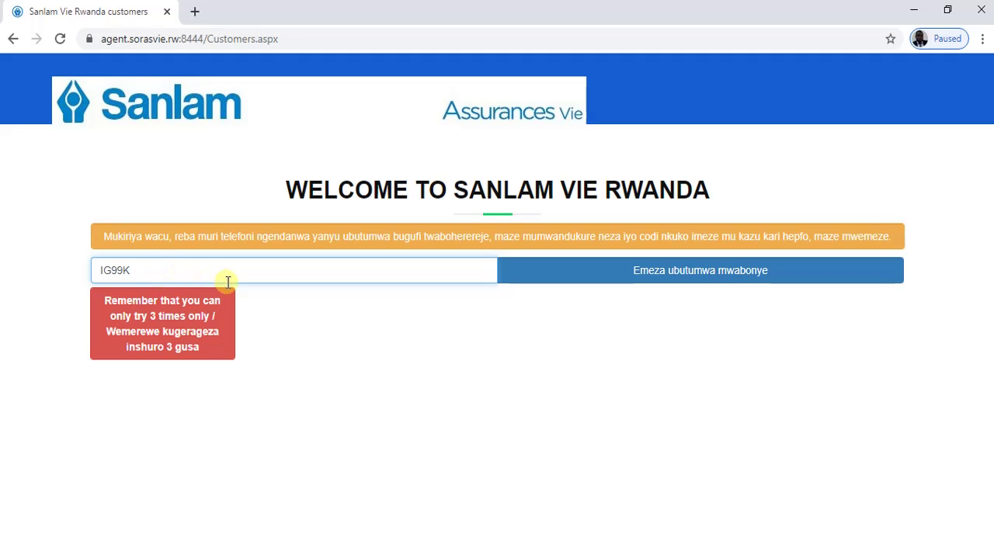
click(539, 285)
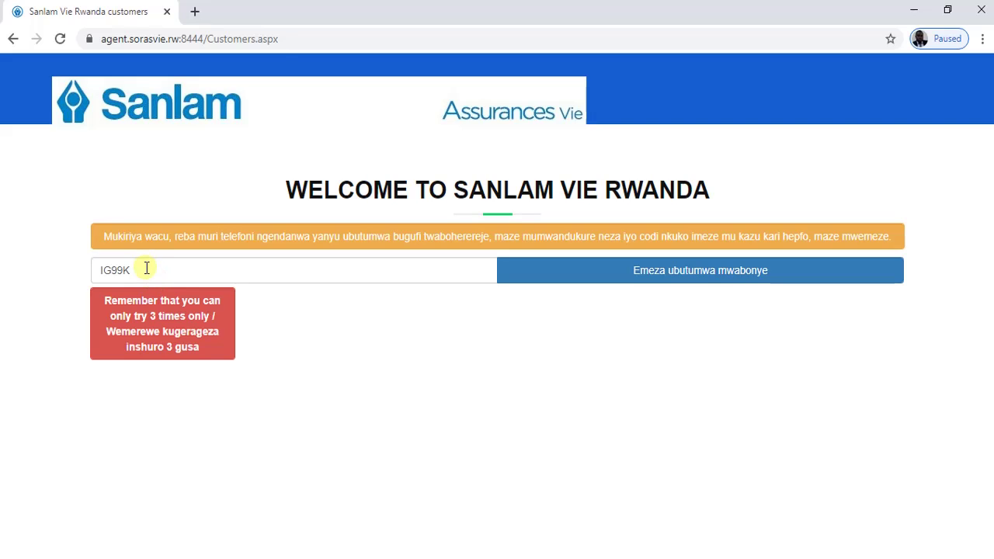
click(146, 269)
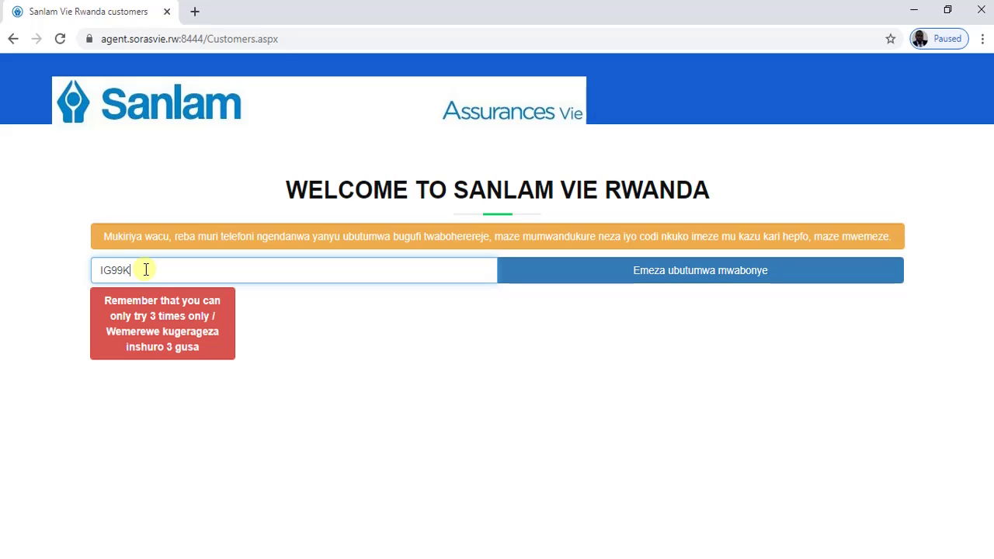
key(BackSpace)
text(B)
click(572, 276)
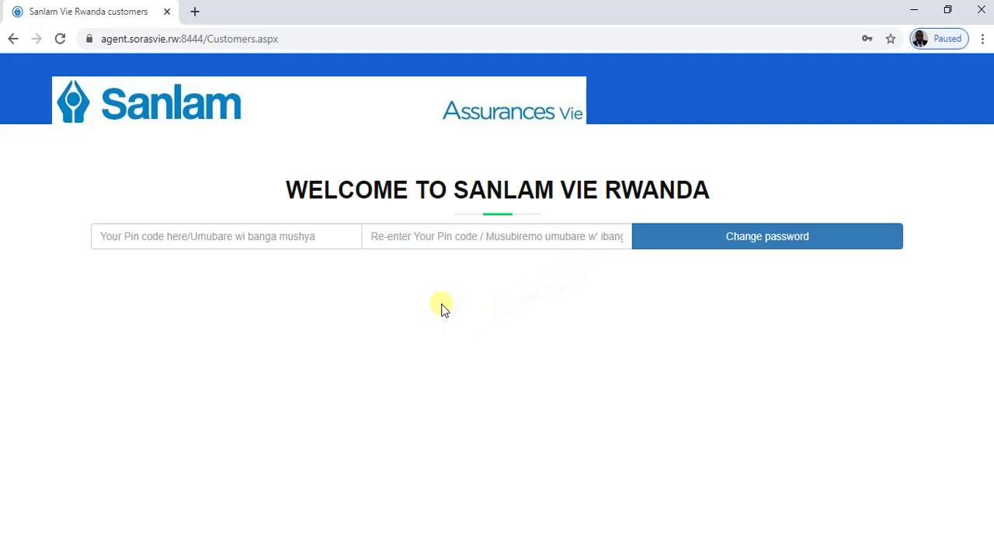
- Enter the new four-digit PIN in both Pin code fields and submit it
click(199, 236)
click(446, 239)
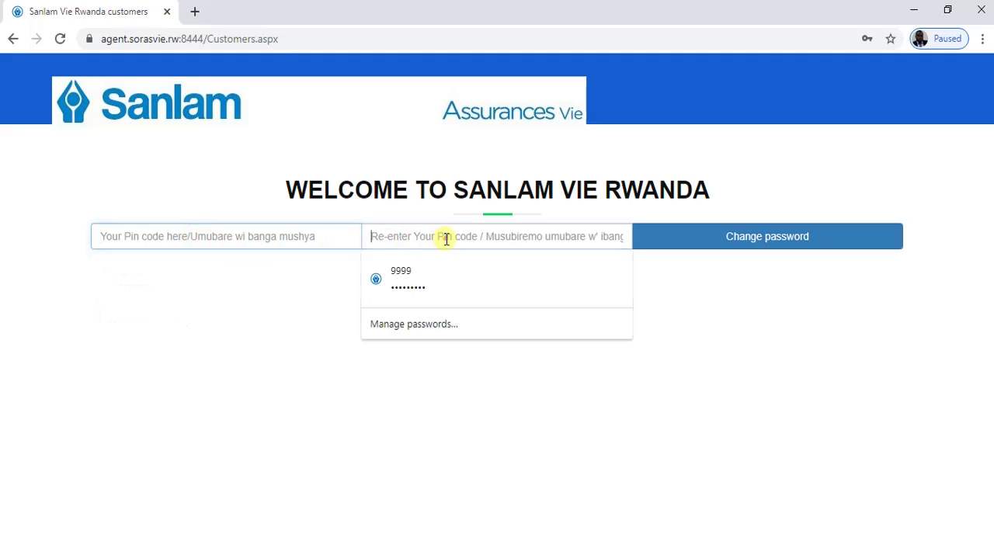
click(166, 239)
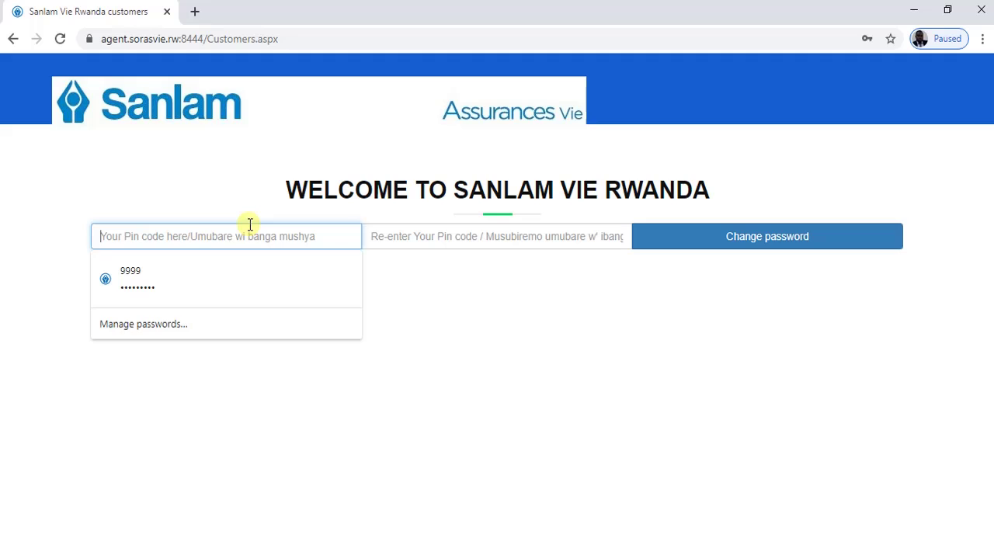
text(1)
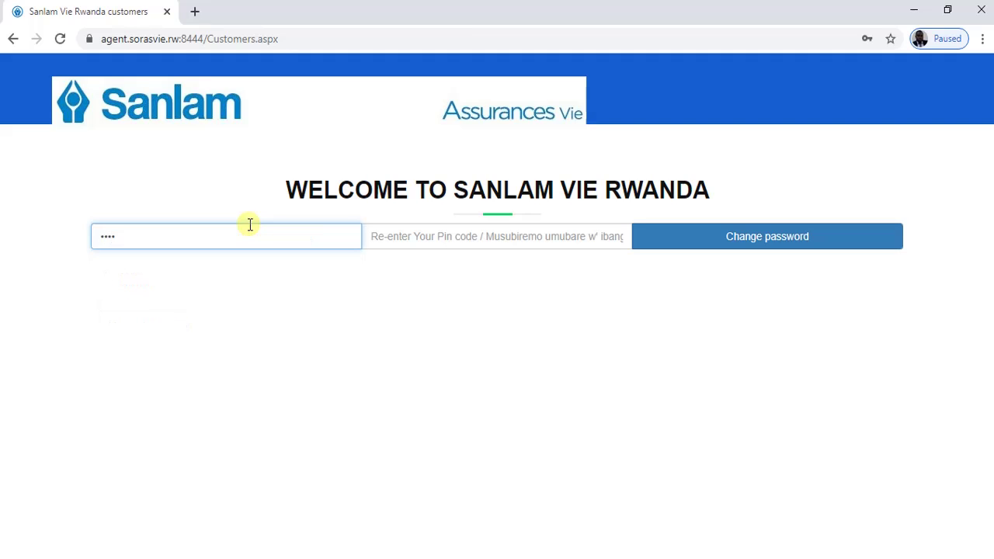
click(410, 238)
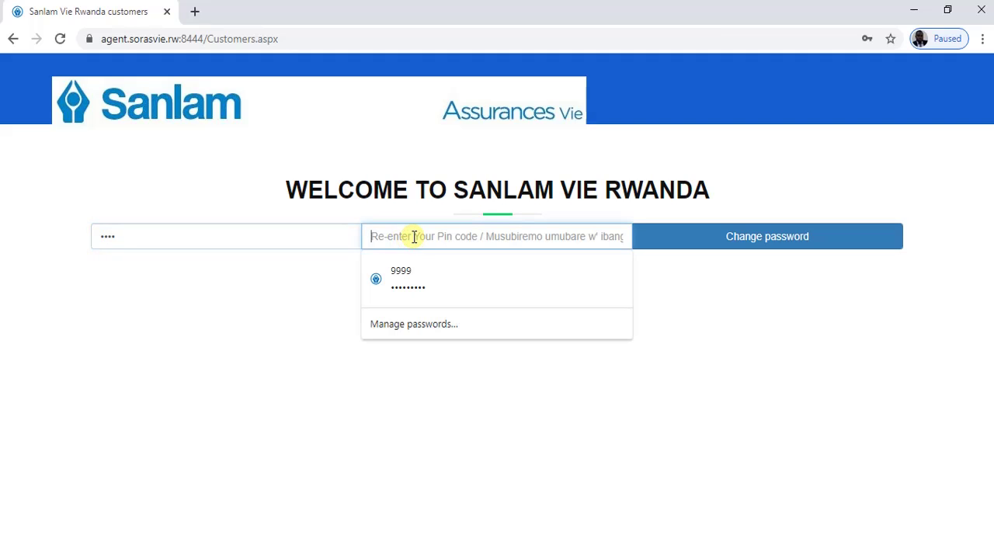
text(11)
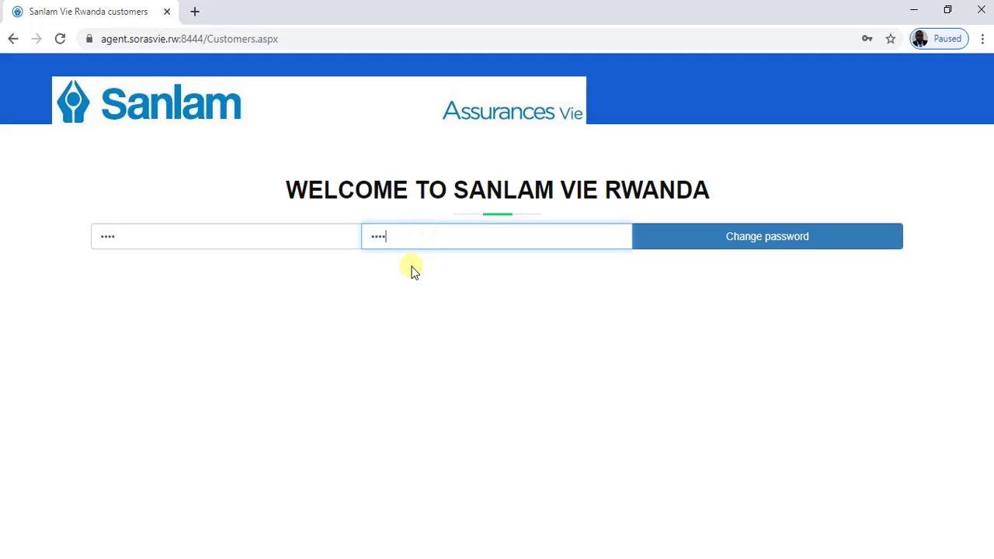
double_click(137, 232)
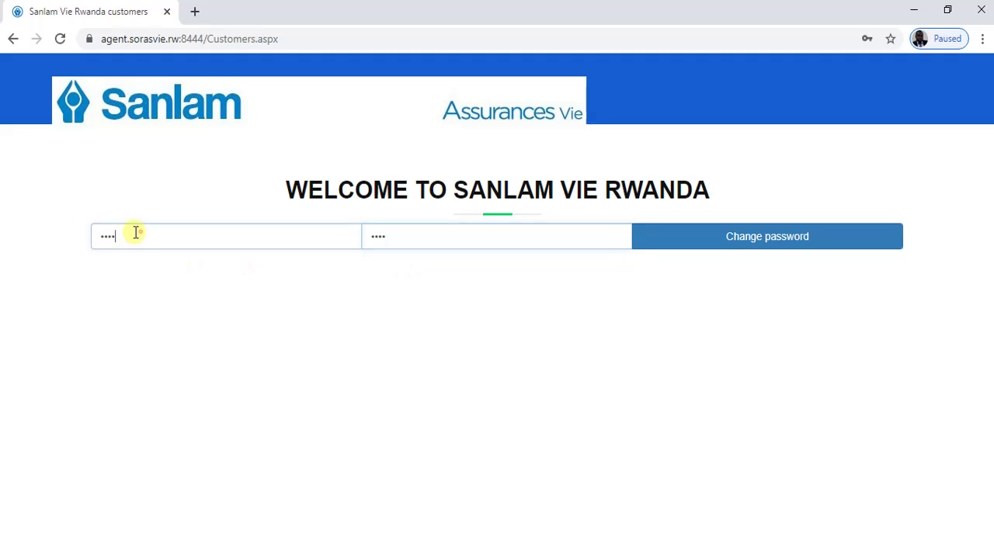
text(1111)
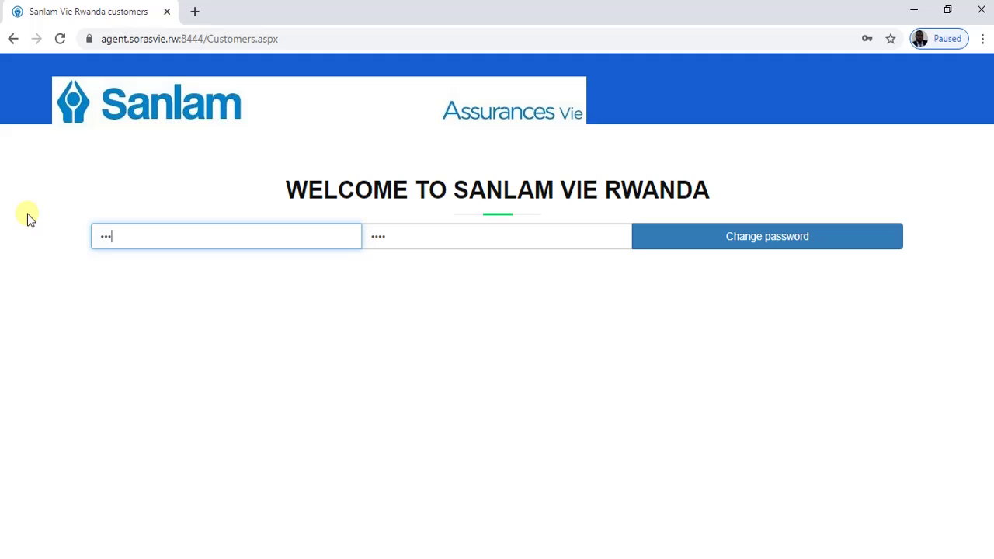
double_click(402, 240)
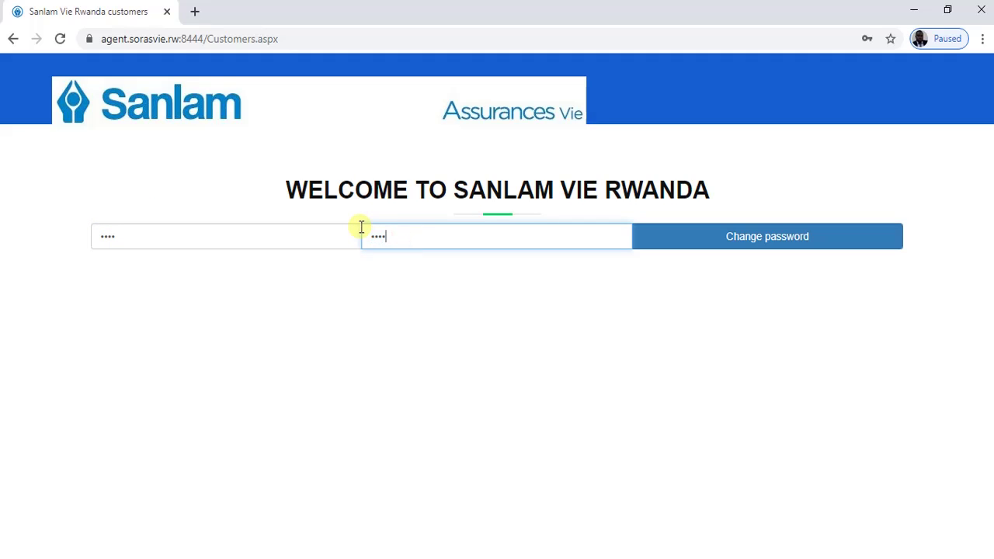
click(750, 237)
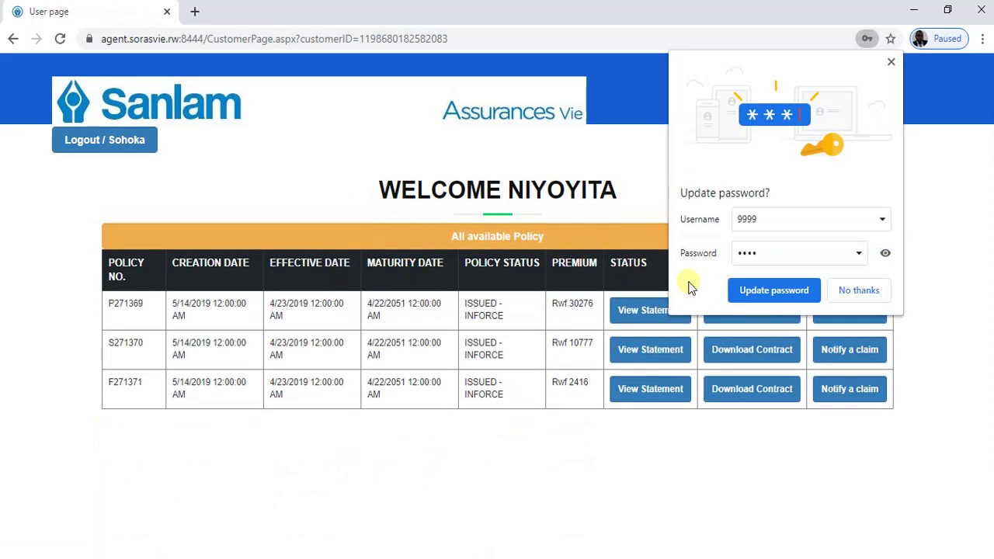
- Update Chrome's saved password to the new PIN and dismiss the prompt
click(752, 294)
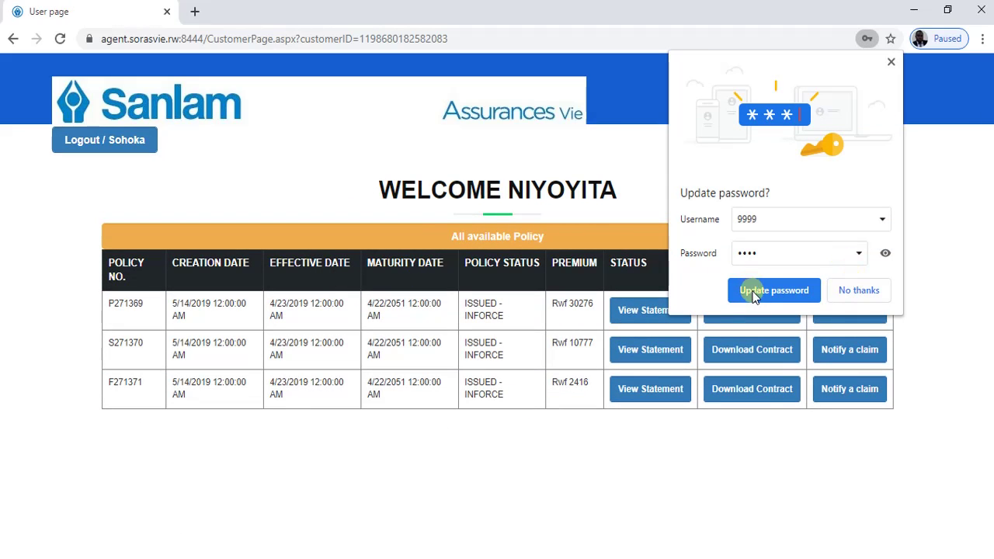
click(891, 62)
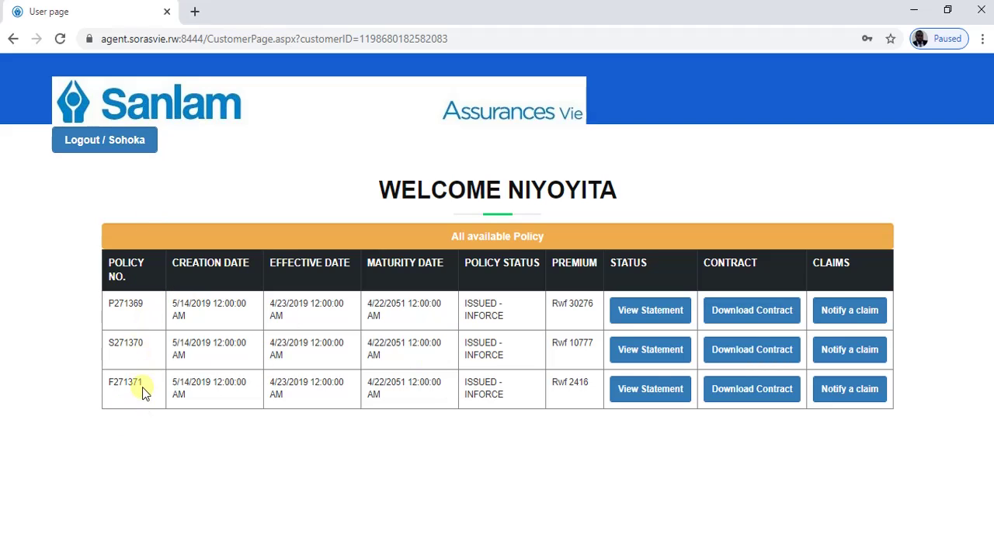
- Log out, then log back in using the suggested customer ID and the new PIN
click(95, 142)
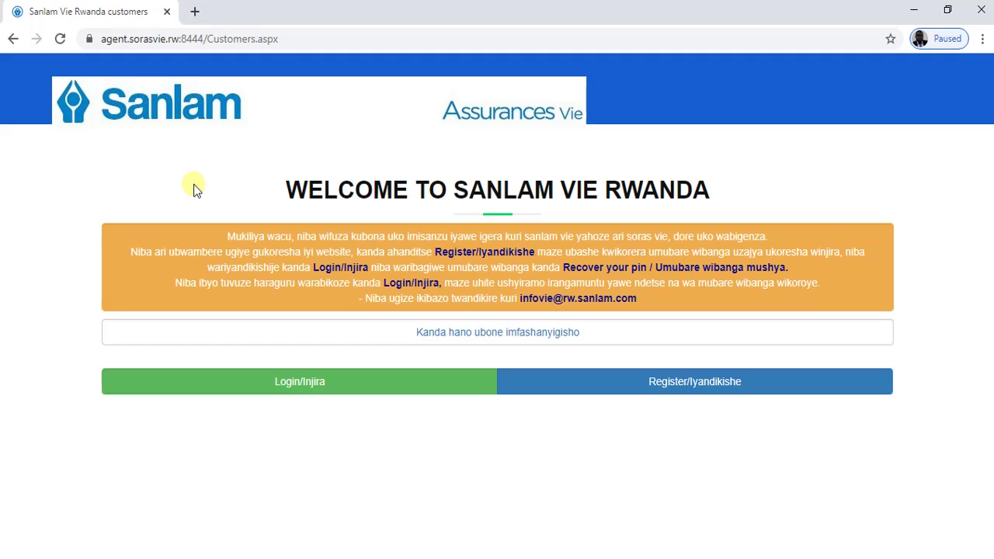
click(239, 388)
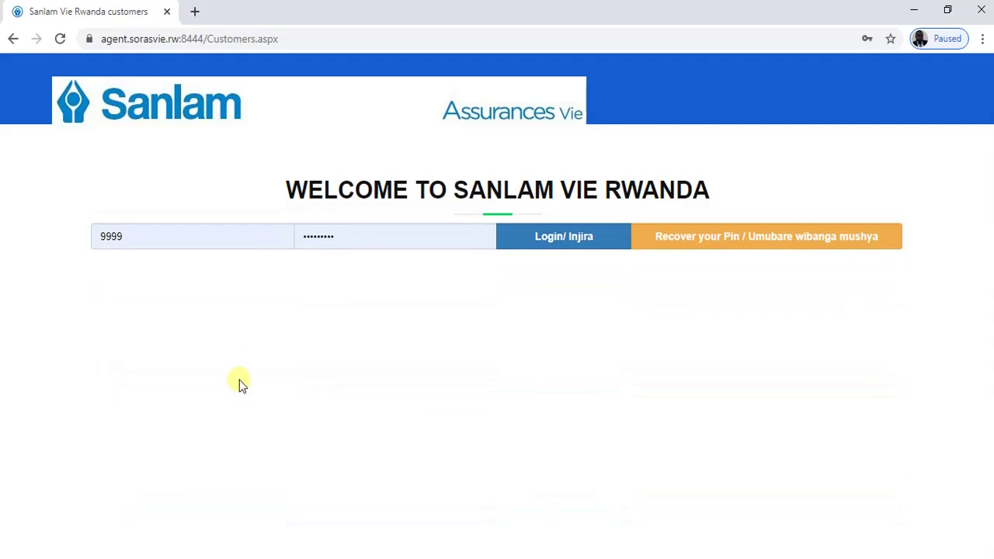
double_click(178, 231)
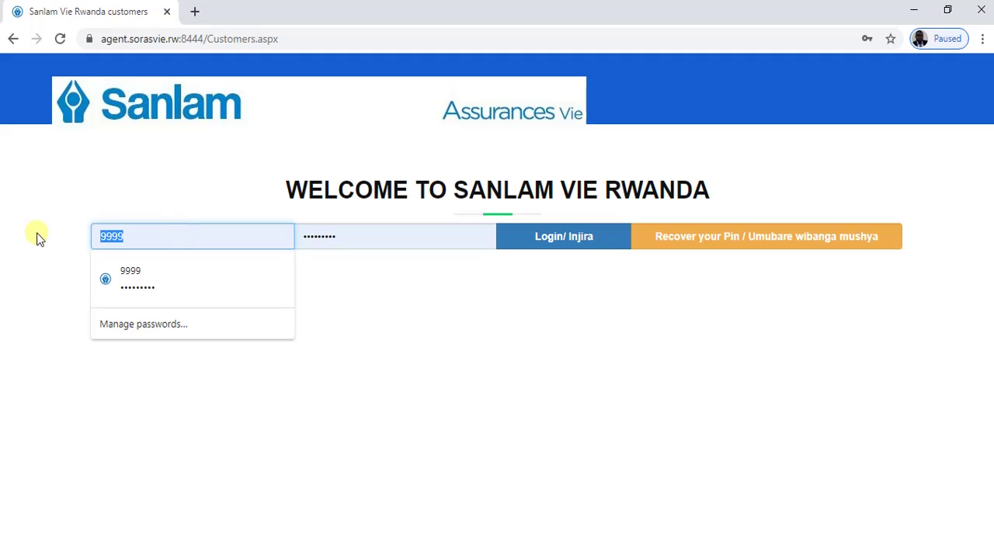
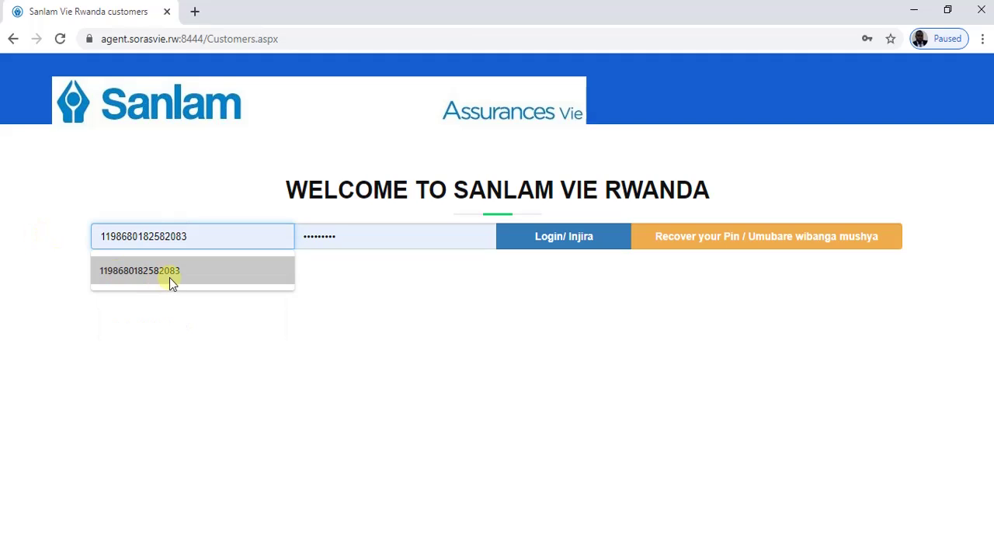
click(167, 279)
double_click(355, 241)
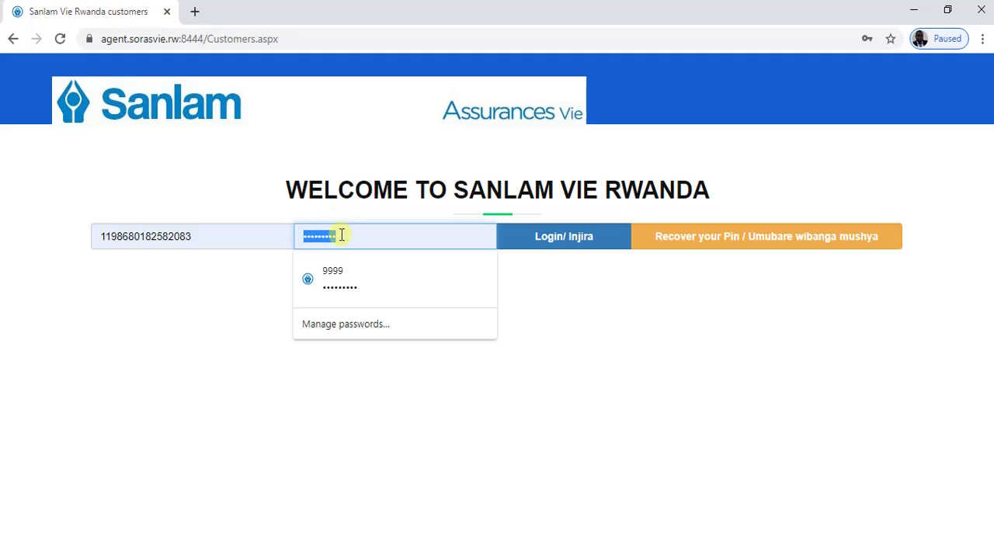
drag(339, 233, 287, 231)
text(1)
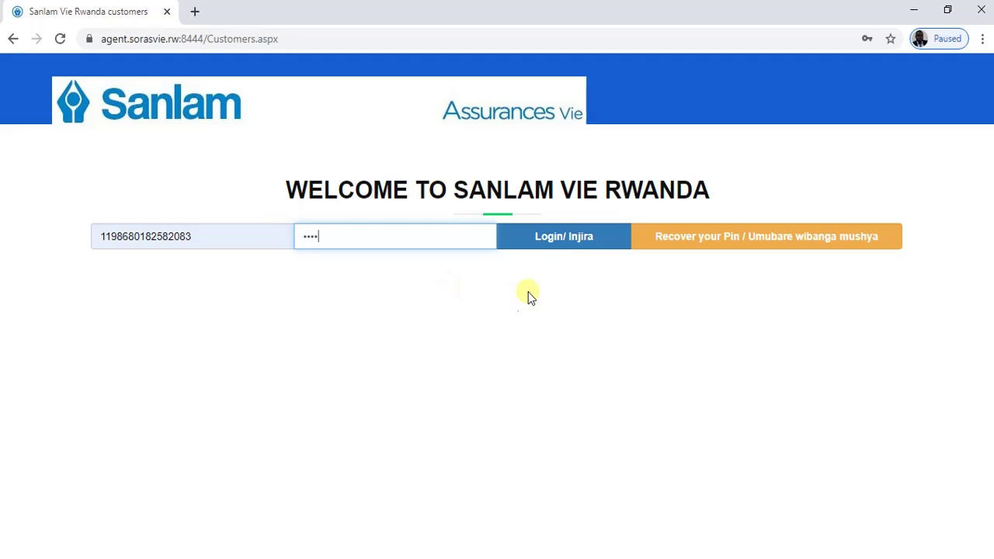
click(554, 237)
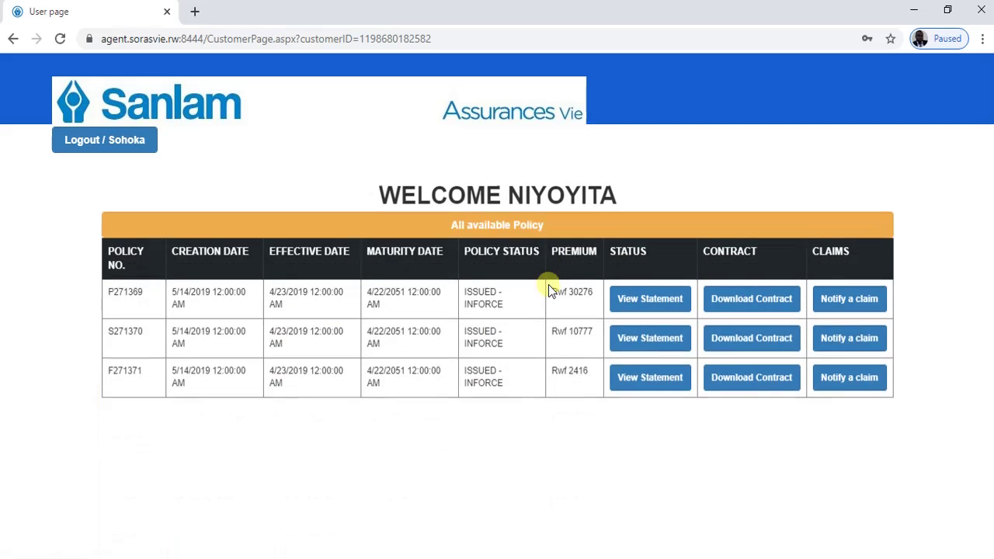
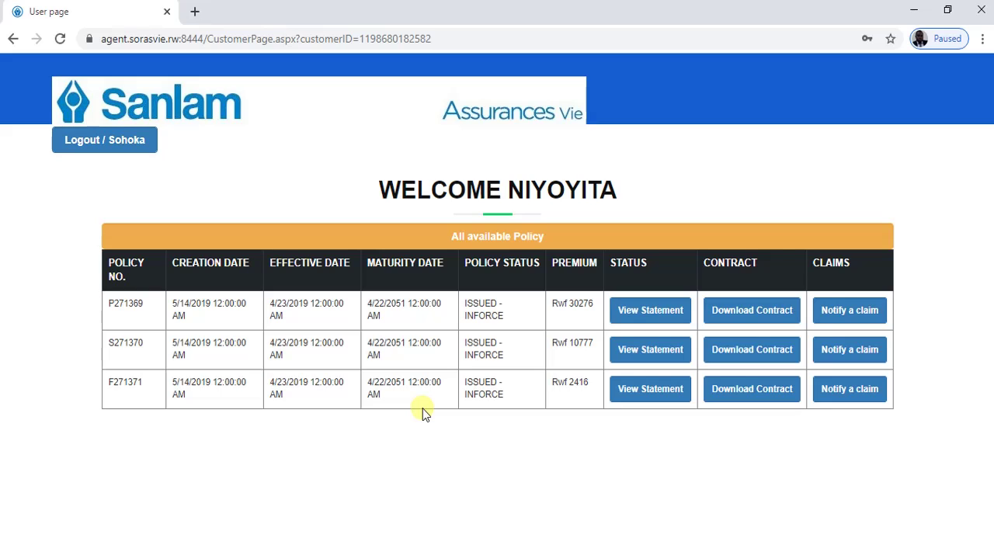
- Log out of the customer's page and bring up the Login/Injira form
click(114, 144)
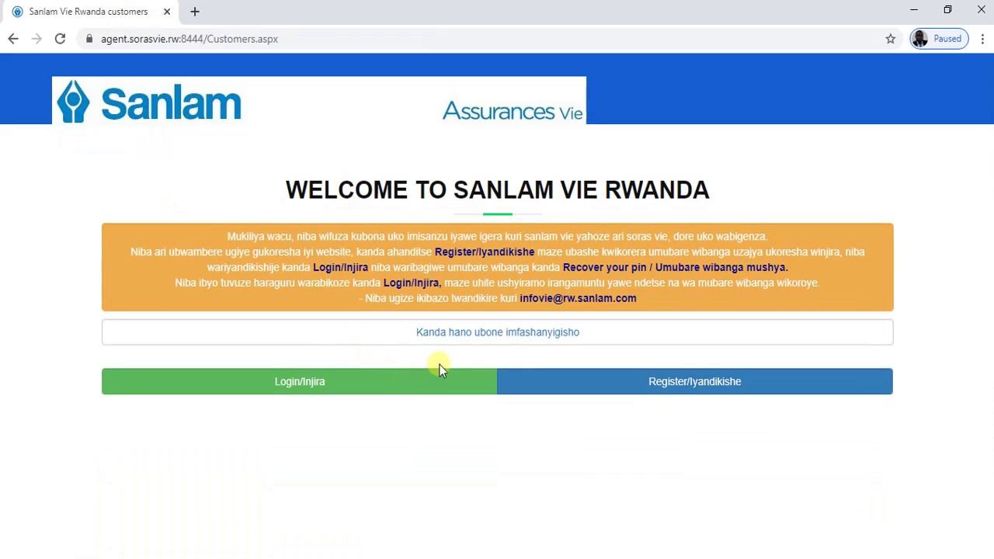
click(310, 386)
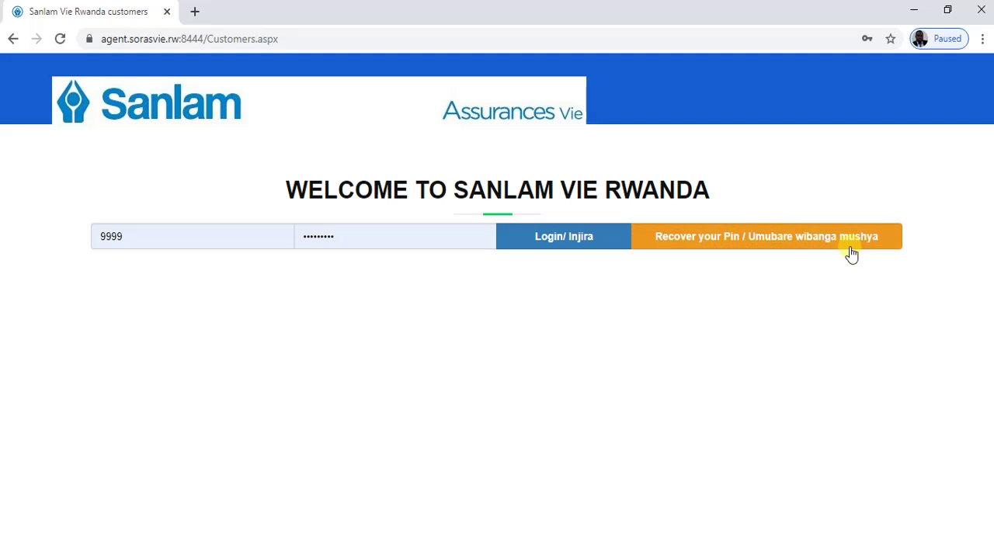
- Request a PIN reset for the customer's saved ID number
click(704, 242)
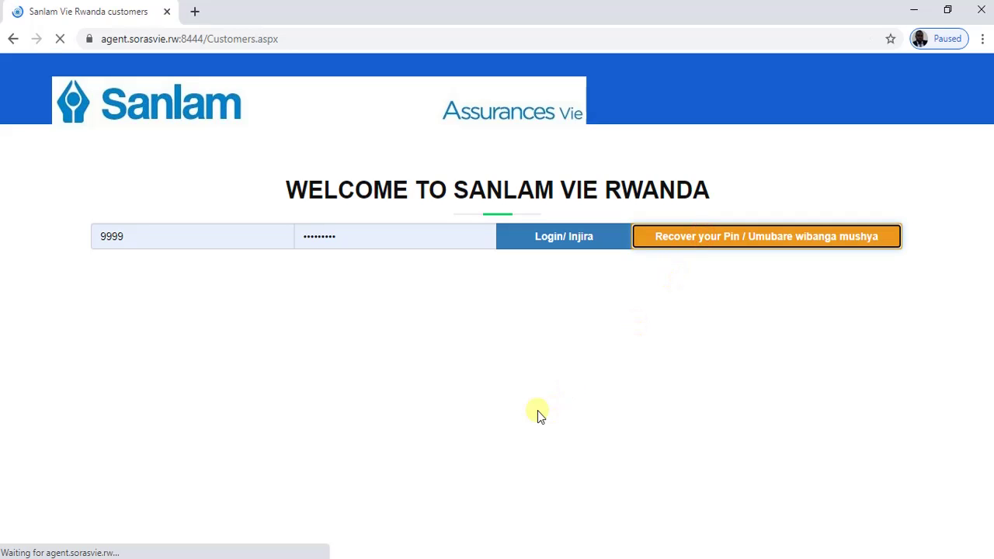
click(223, 236)
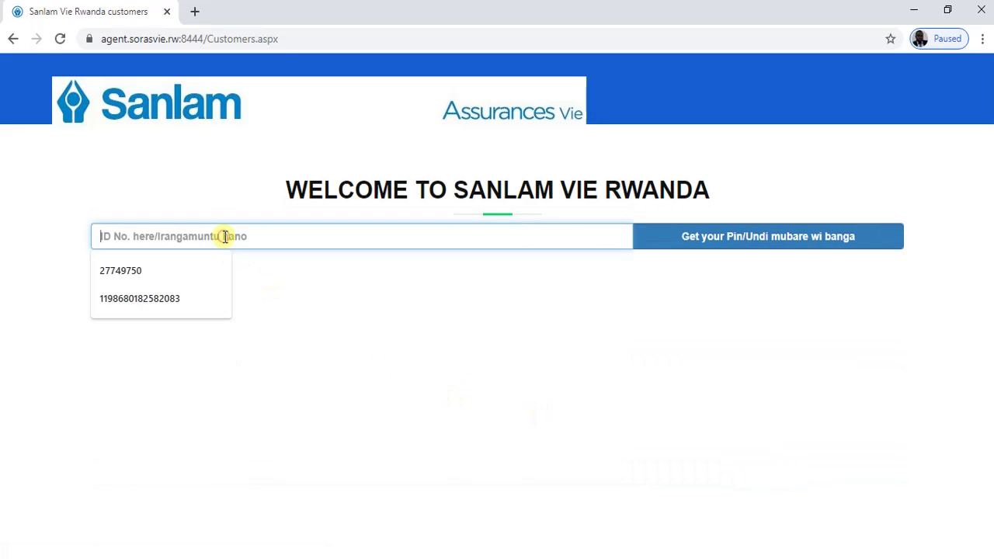
click(162, 299)
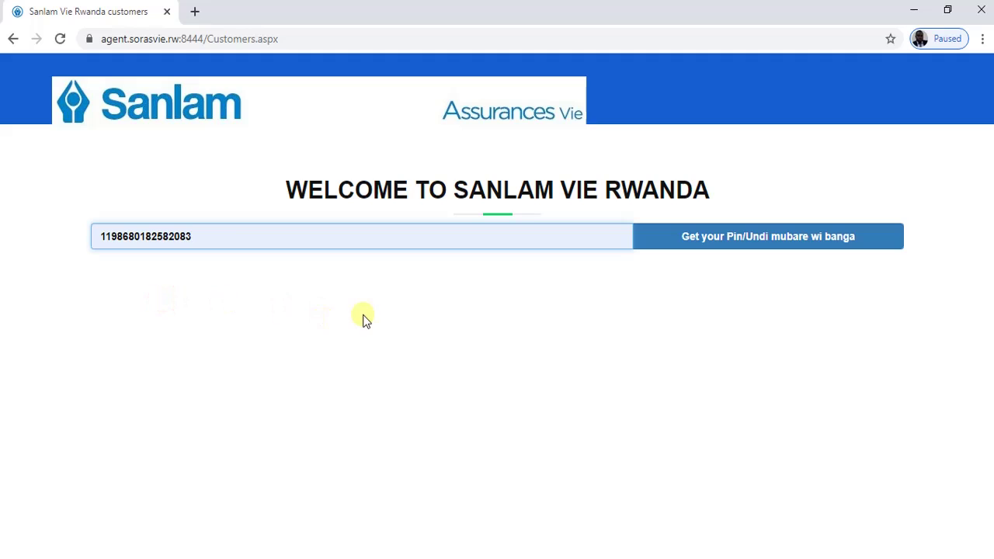
click(769, 242)
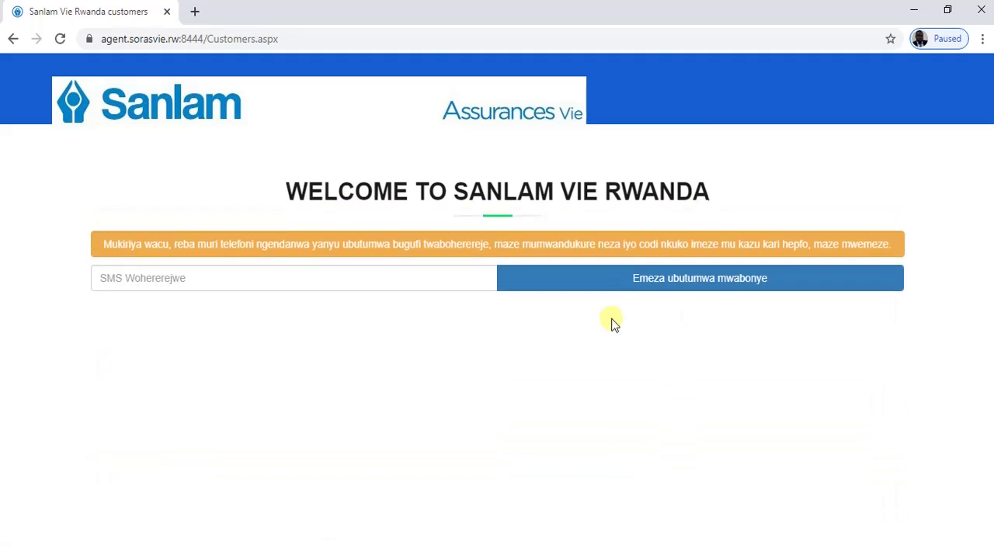
- Enter the SMS verification code and confirm it to reach the new-PIN form
click(265, 272)
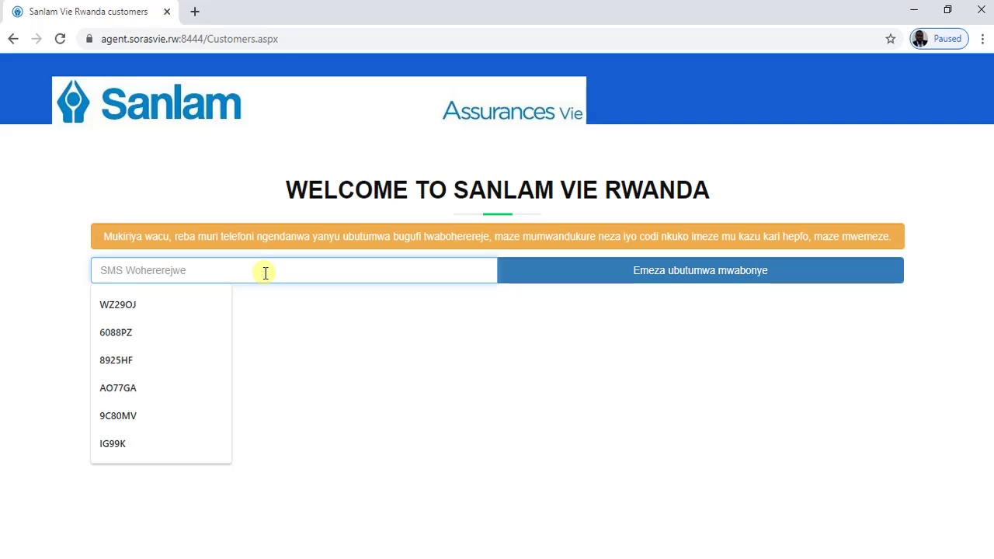
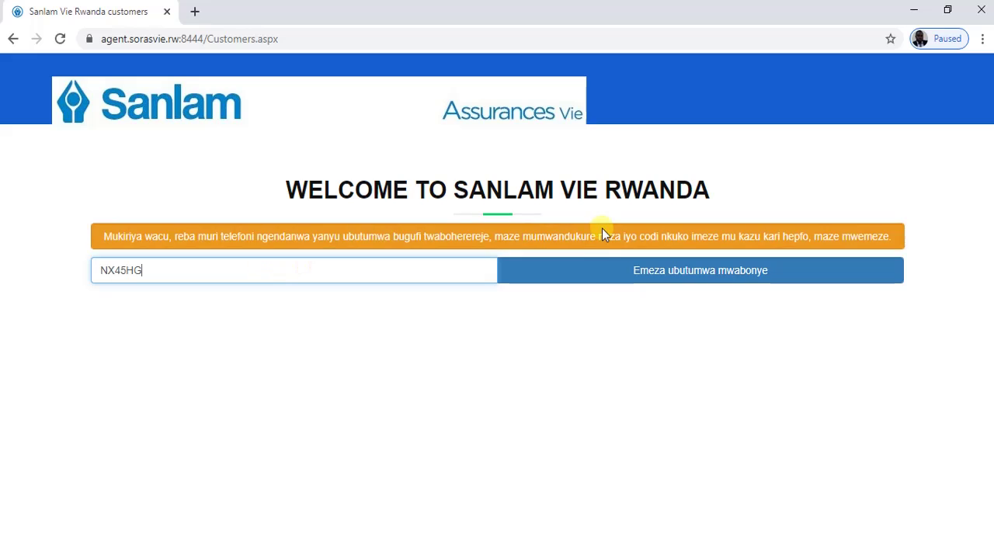
click(588, 275)
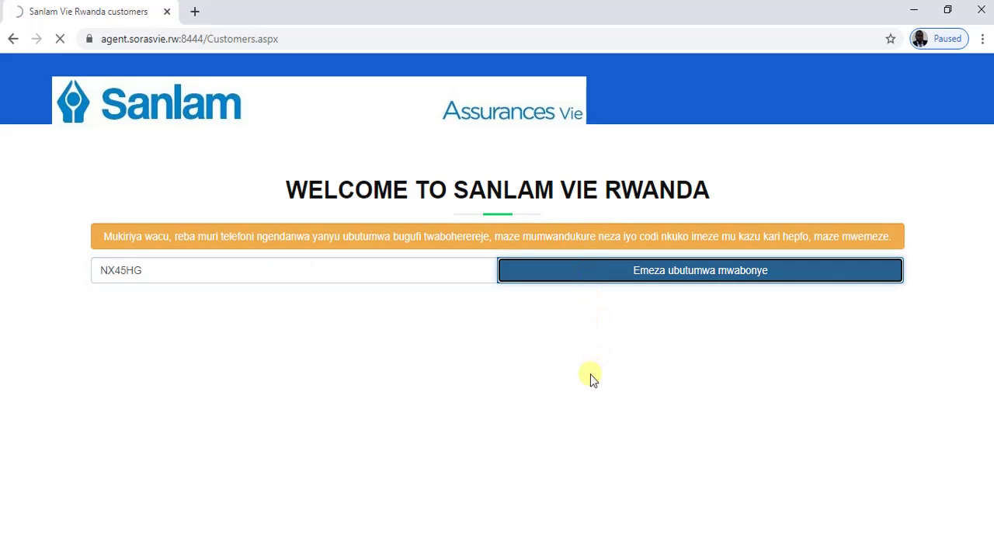
click(122, 234)
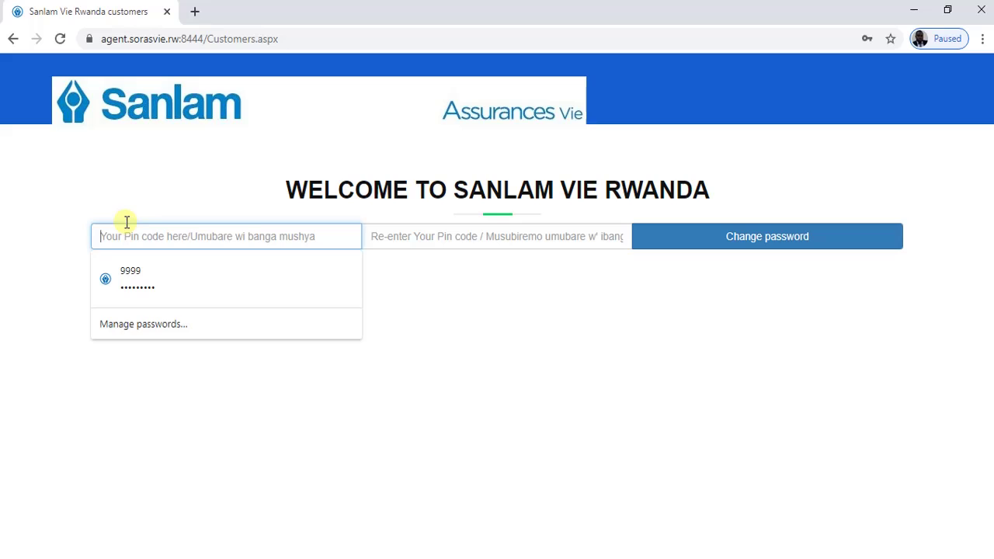
- Enter the new PIN in both fields, save it, and dismiss Chrome's password prompt
text(••)
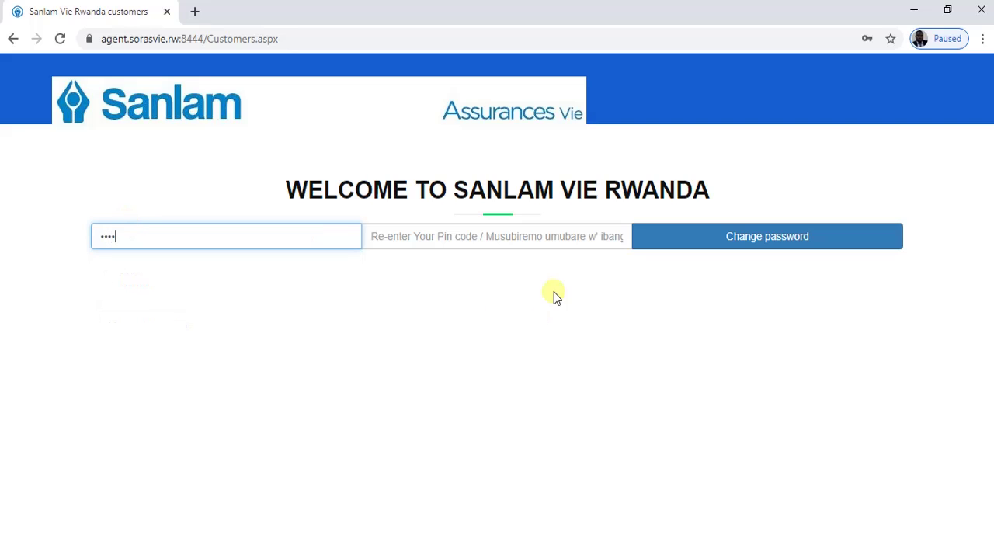
click(406, 238)
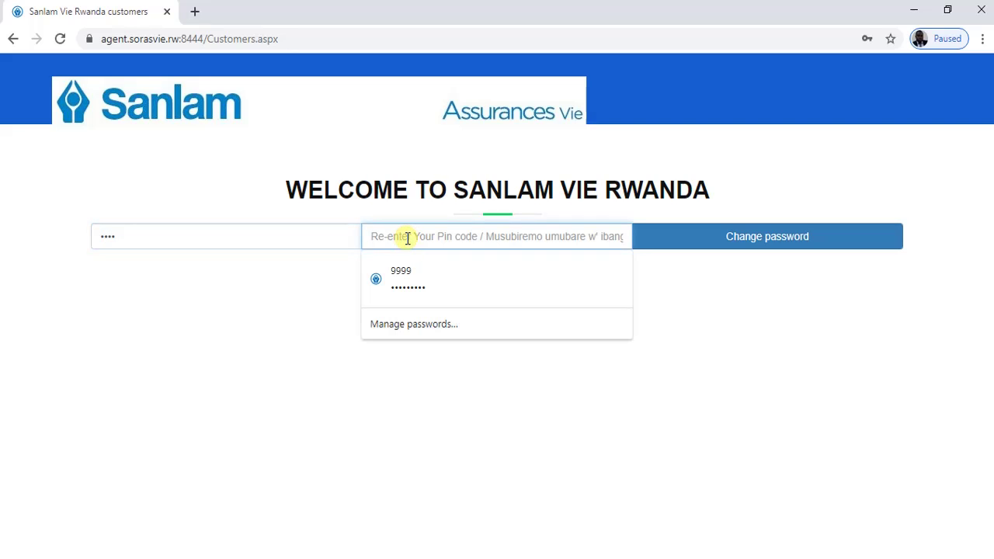
text(•••)
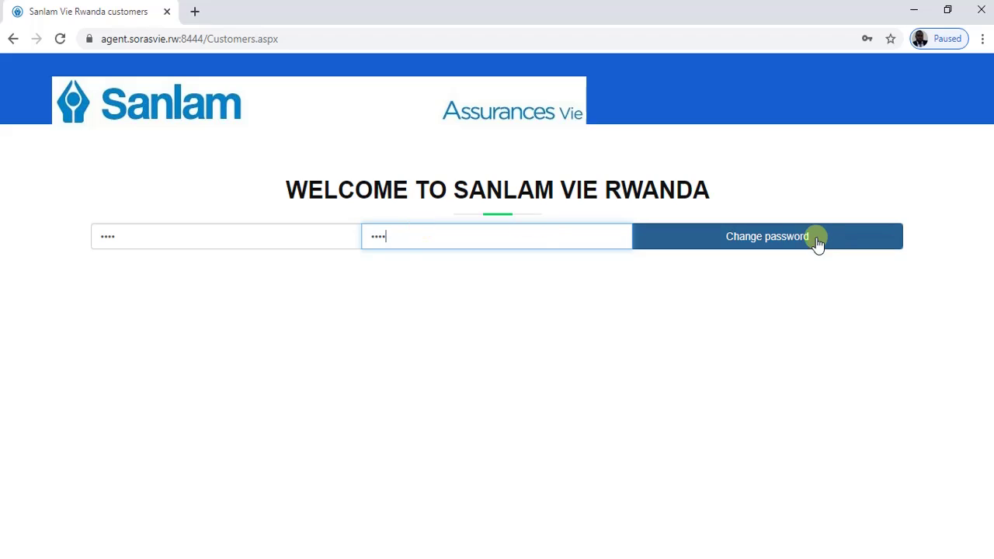
click(790, 252)
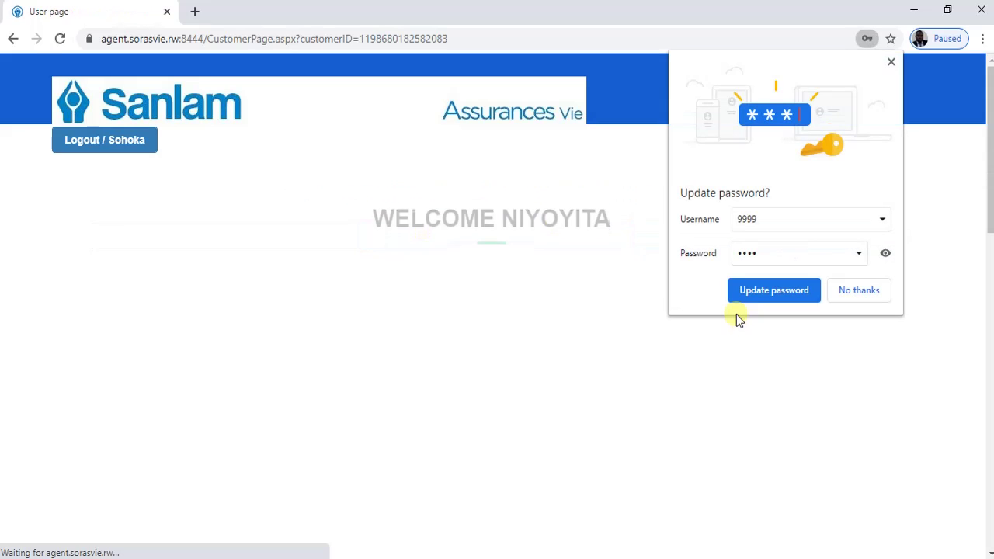
click(890, 61)
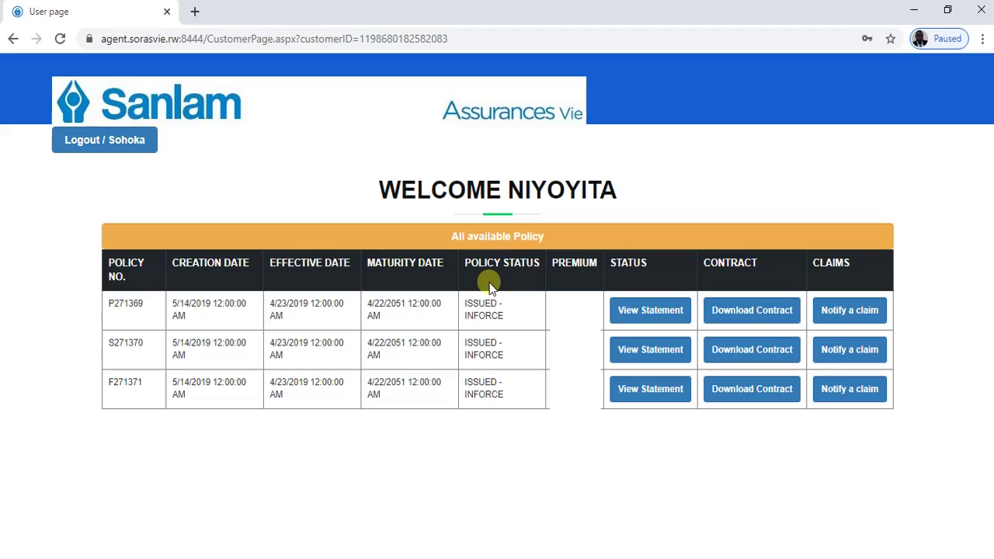
double_click(112, 305)
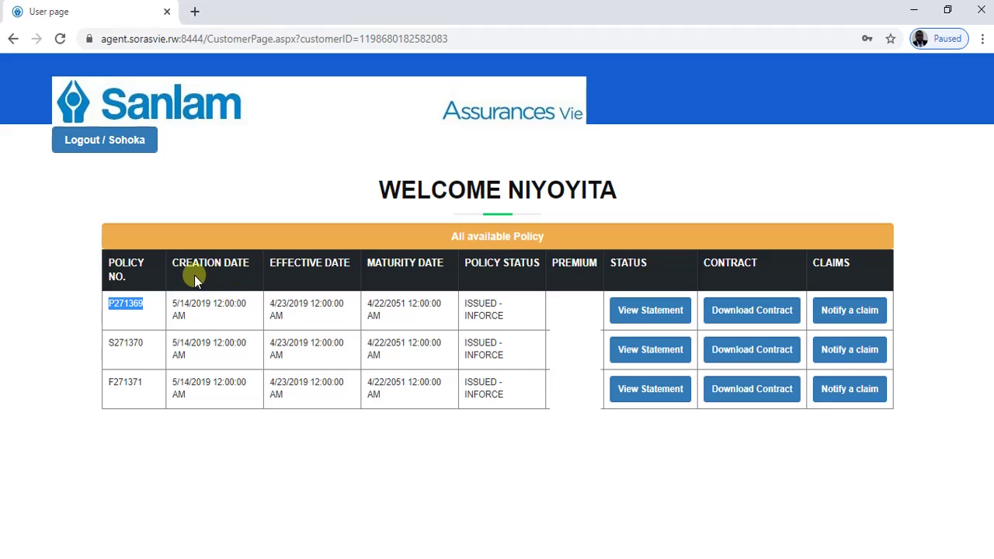
click(194, 316)
drag(503, 315, 475, 301)
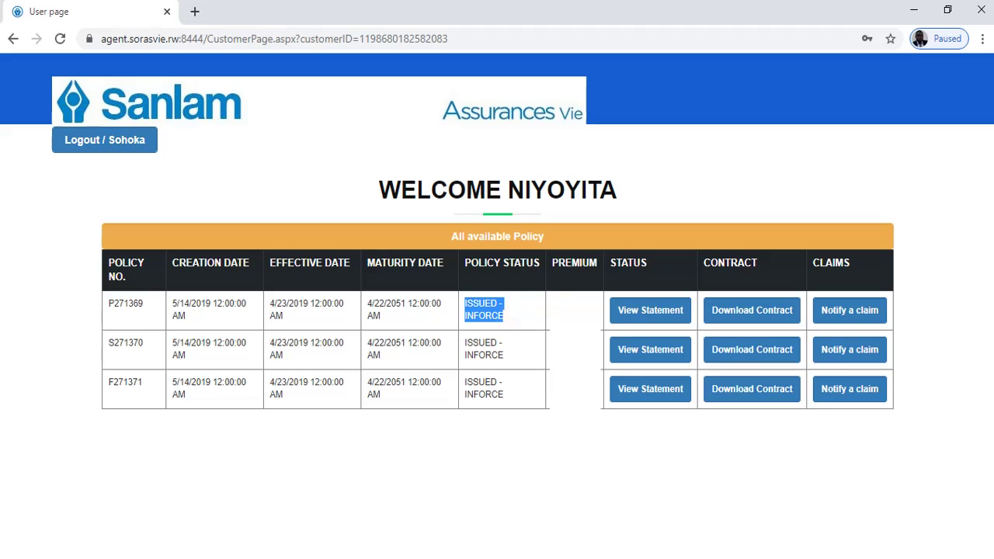
click(573, 311)
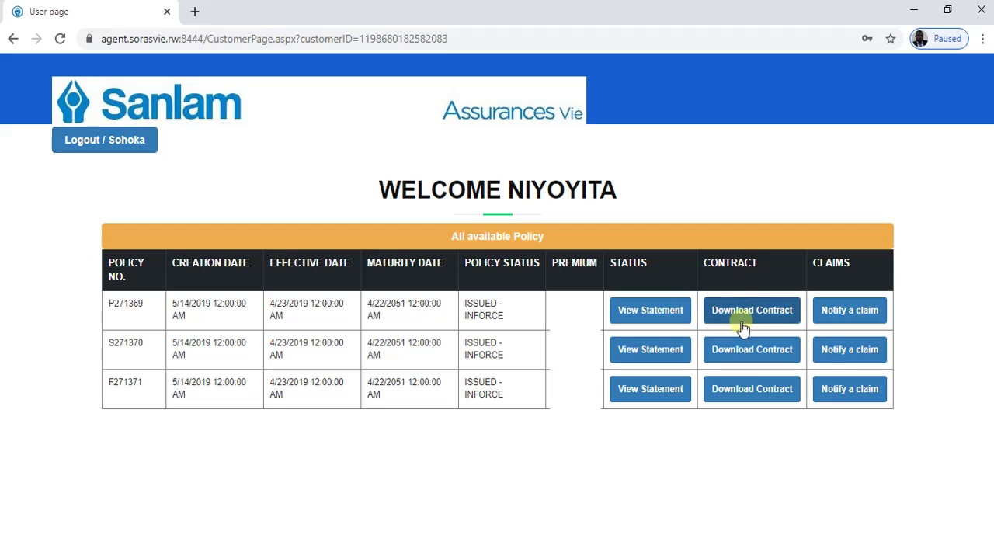
- Open the first policy's statement and review its 18 premium payments totalling 574,575.00
click(664, 315)
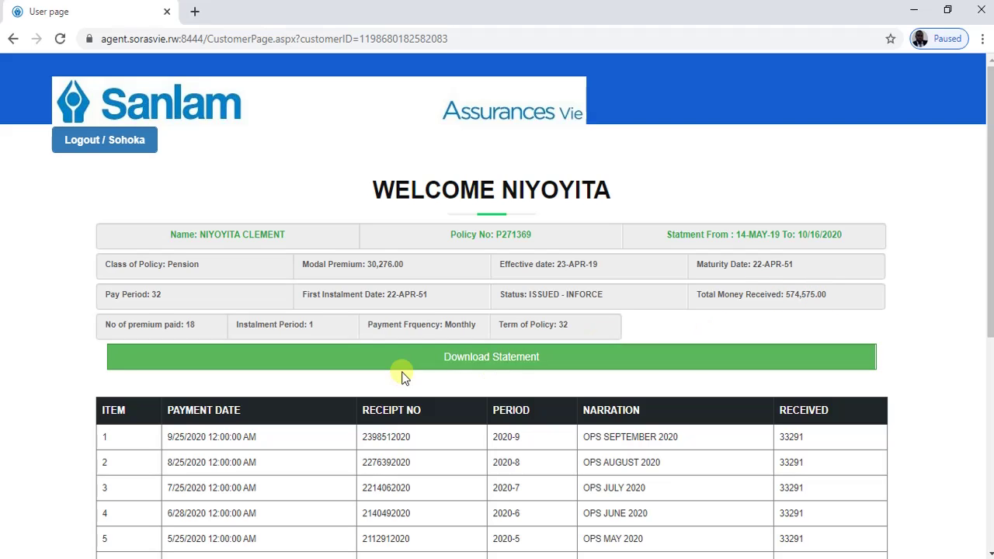
scroll(401, 374, down, 1)
scroll(404, 369, down, 3)
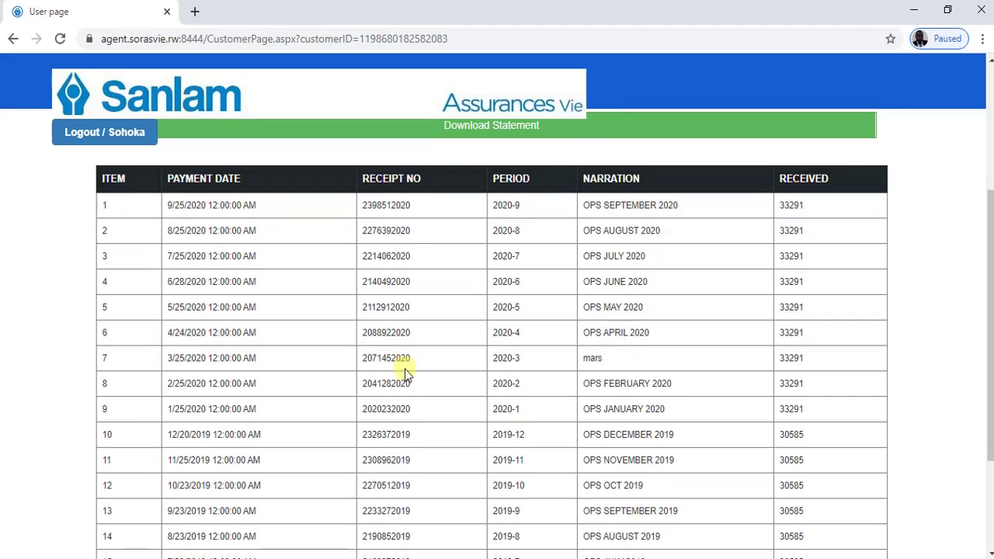
scroll(371, 306, down, 1)
scroll(272, 226, down, 1)
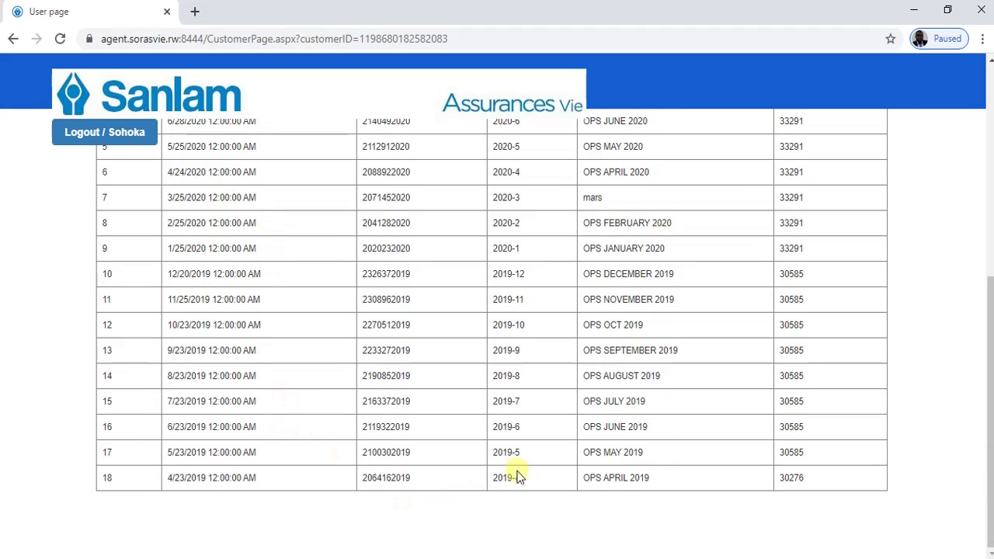
scroll(262, 307, up, 1)
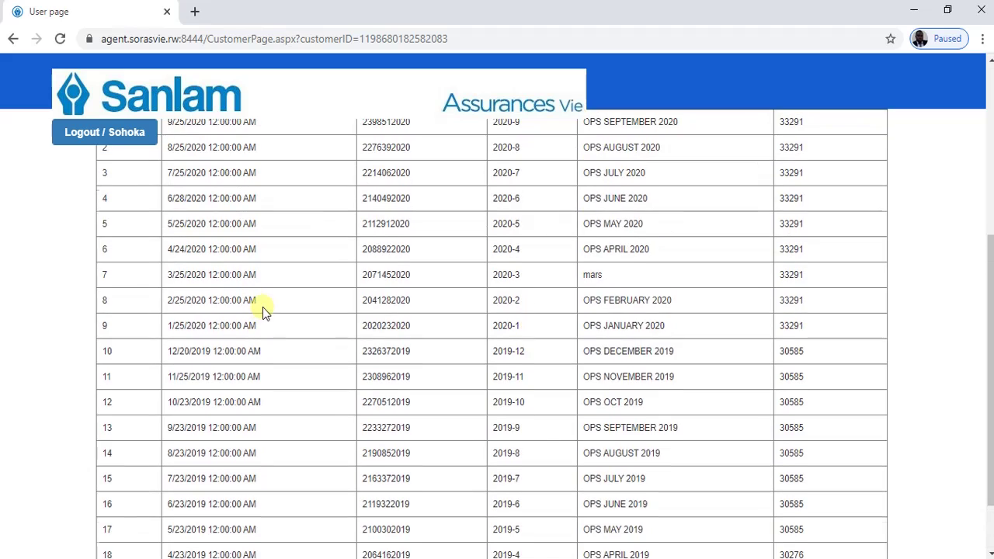
scroll(262, 306, up, 2)
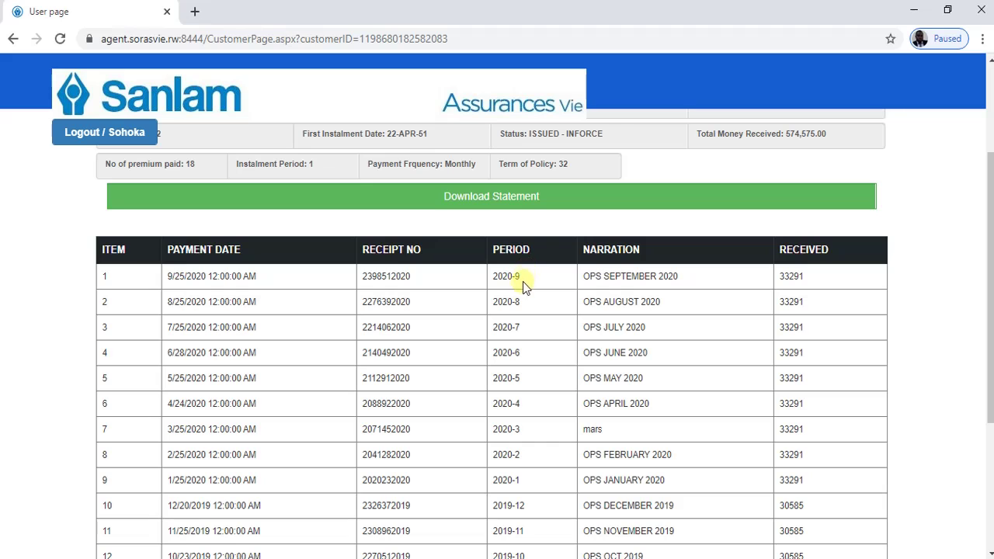
scroll(518, 361, down, 3)
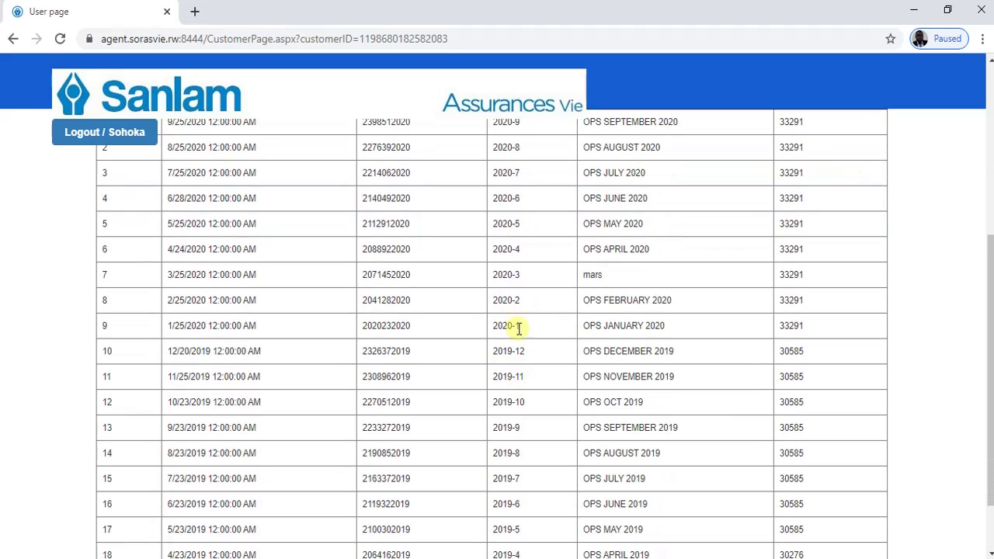
scroll(517, 329, up, 5)
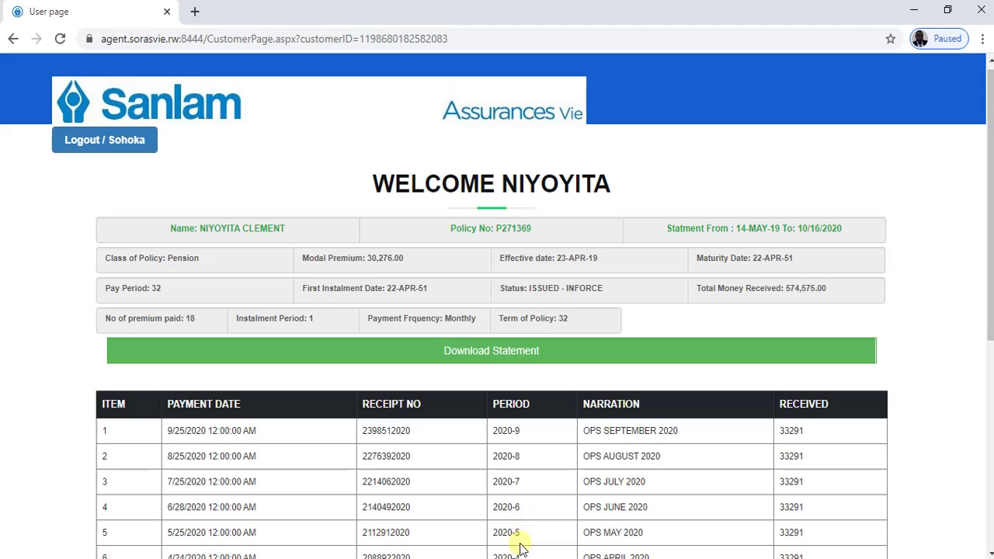
scroll(536, 504, down, 2)
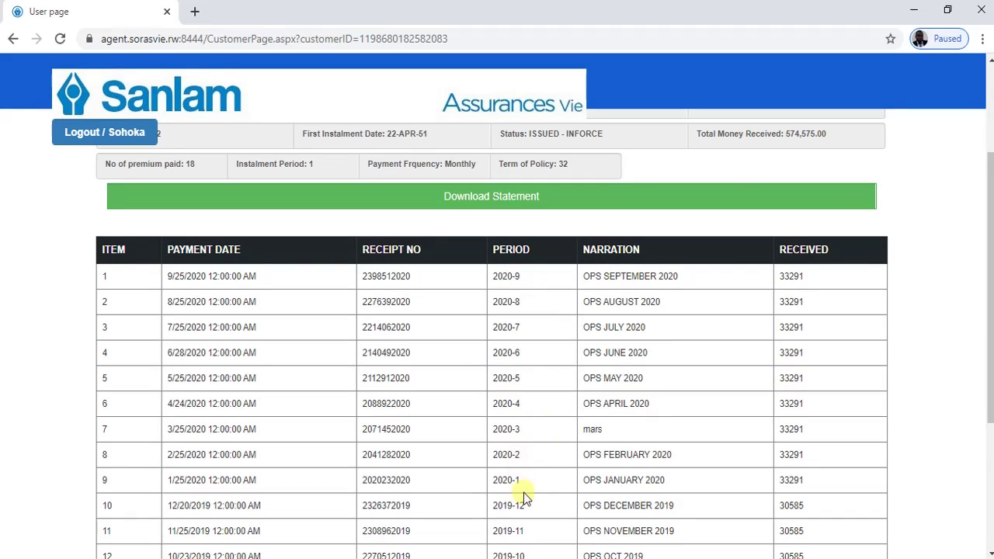
scroll(554, 443, down, 2)
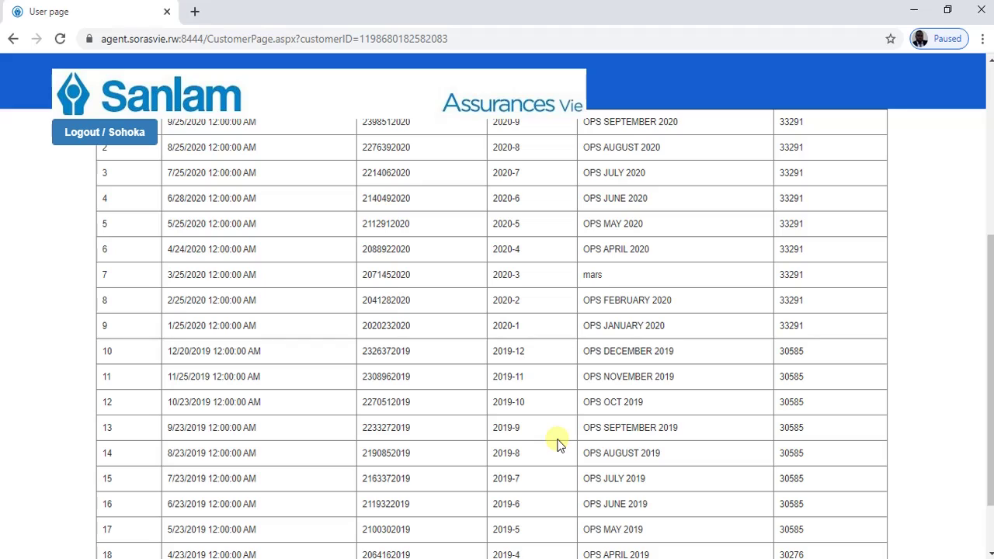
scroll(578, 384, up, 4)
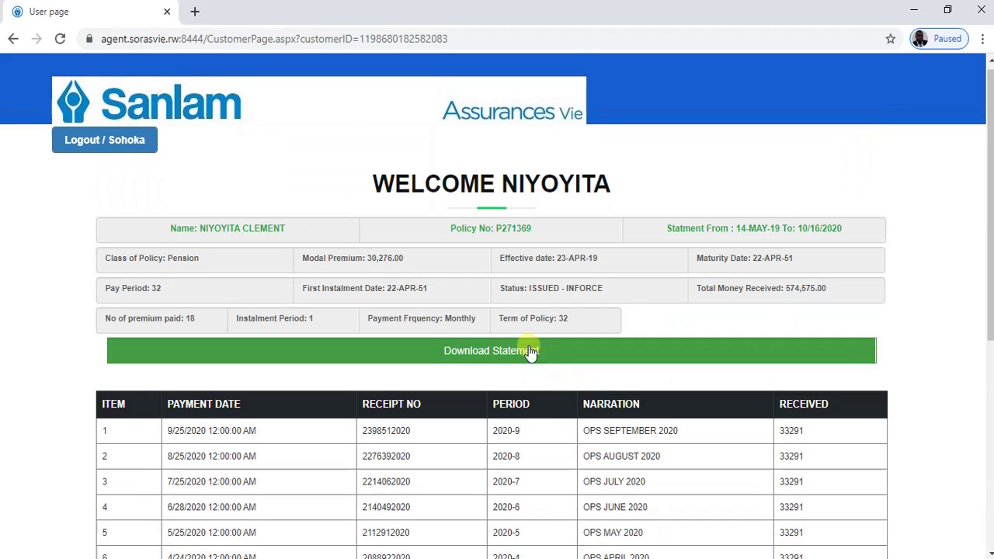
click(481, 355)
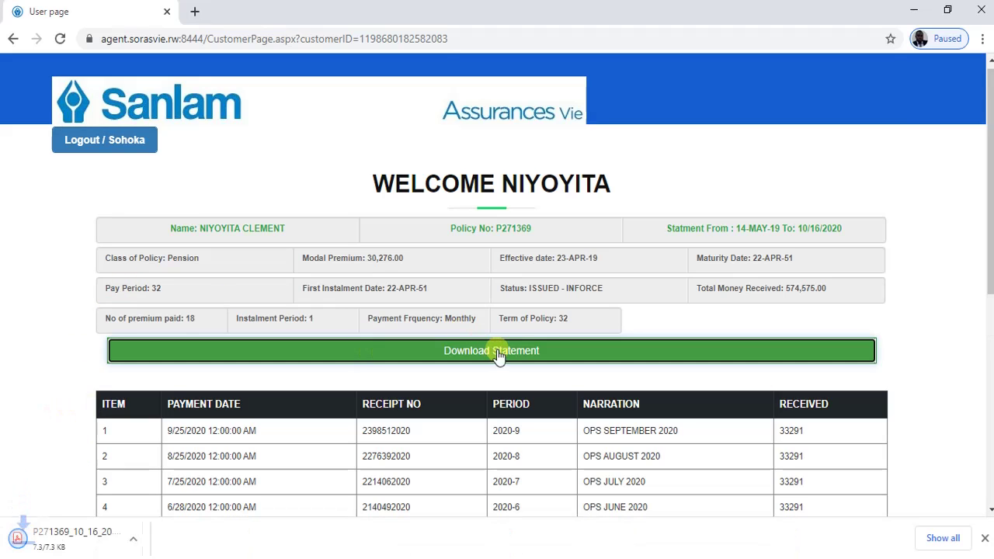
click(76, 538)
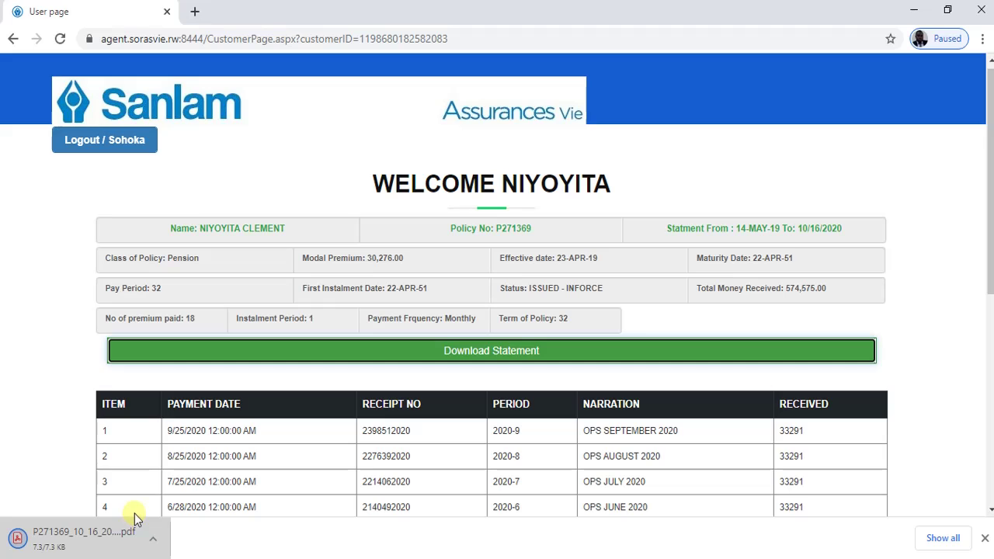
click(78, 534)
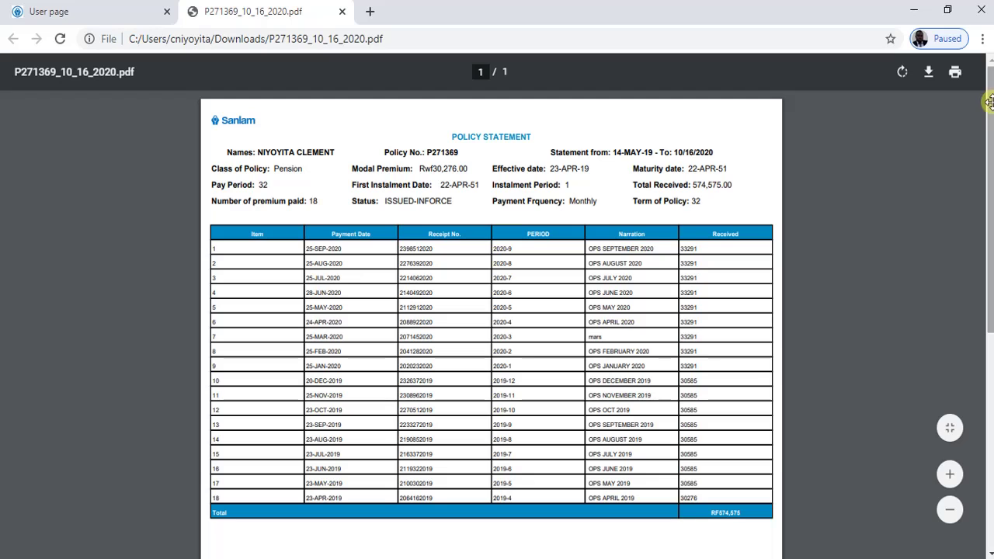
drag(988, 111, 970, 128)
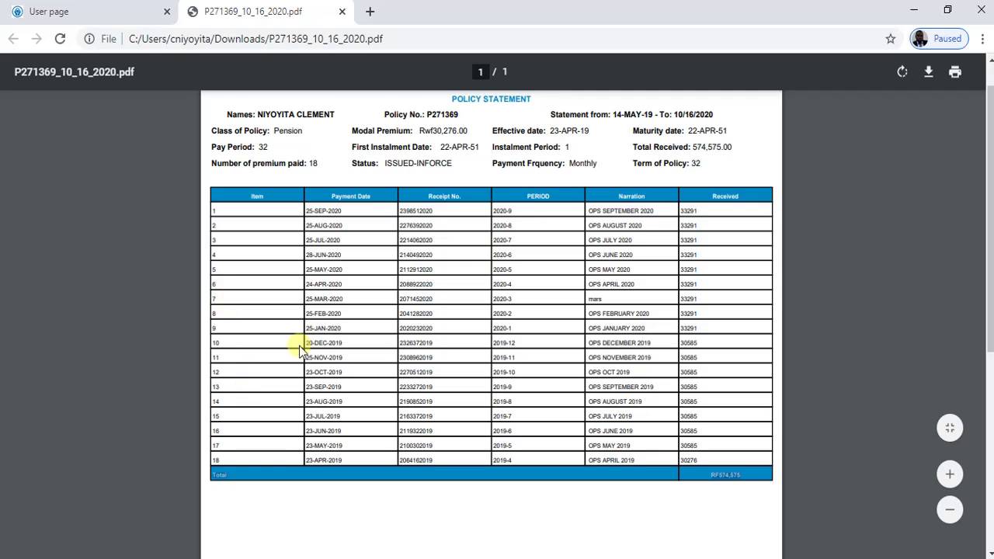
click(100, 12)
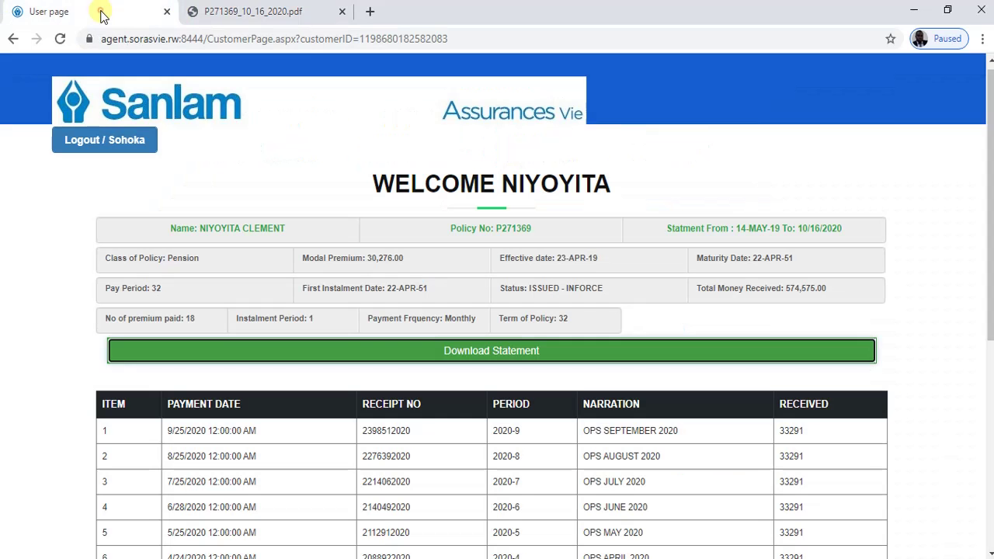
click(13, 39)
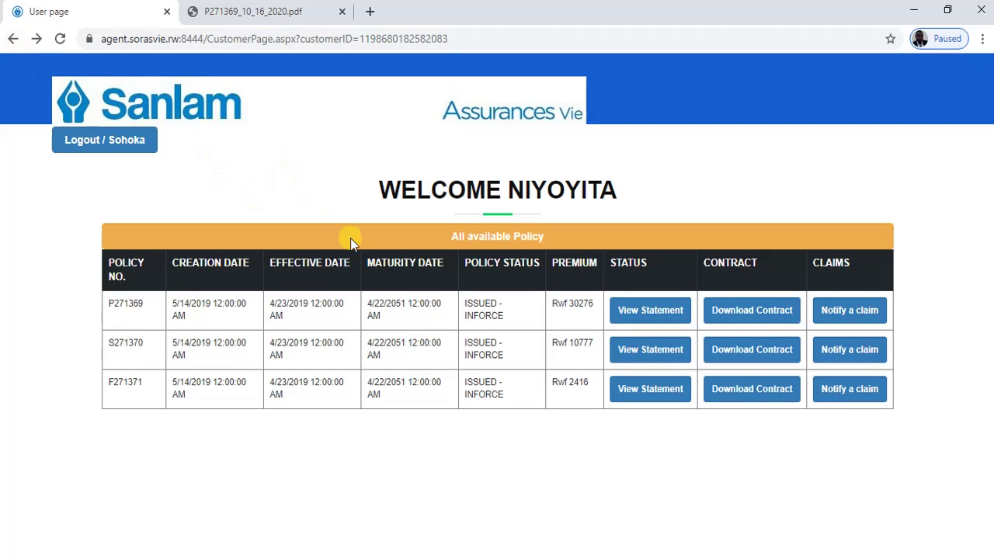
click(747, 312)
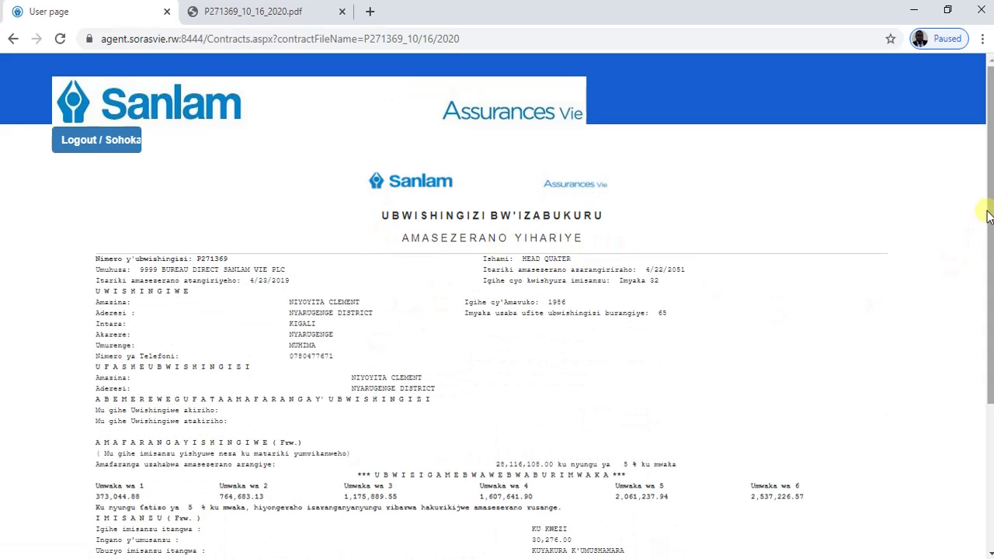
scroll(442, 317, down, 5)
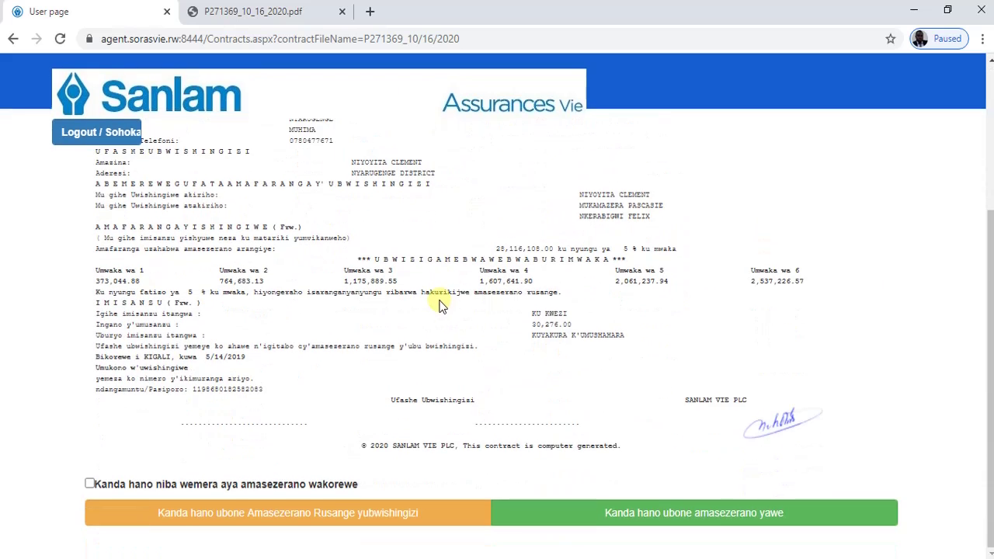
scroll(439, 297, up, 5)
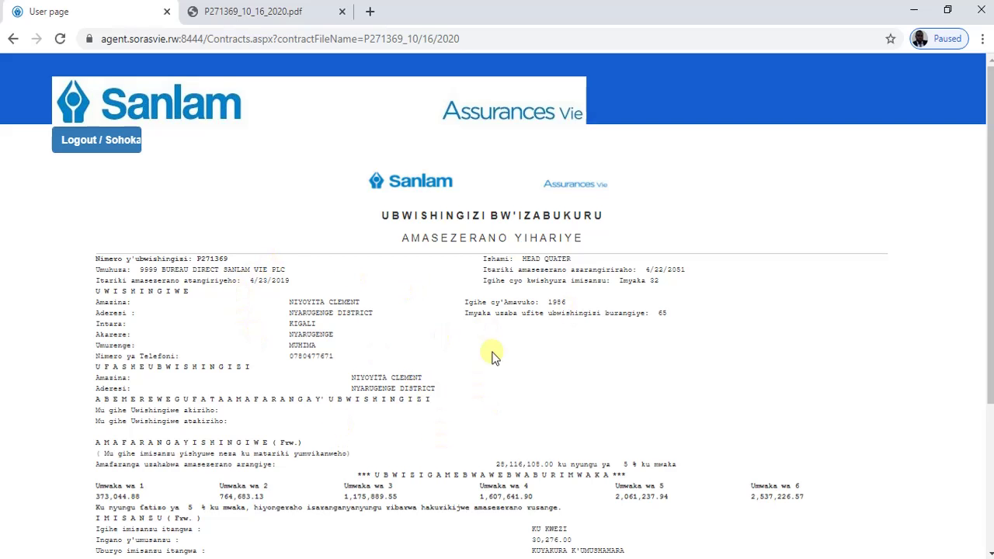
scroll(427, 264, down, 2)
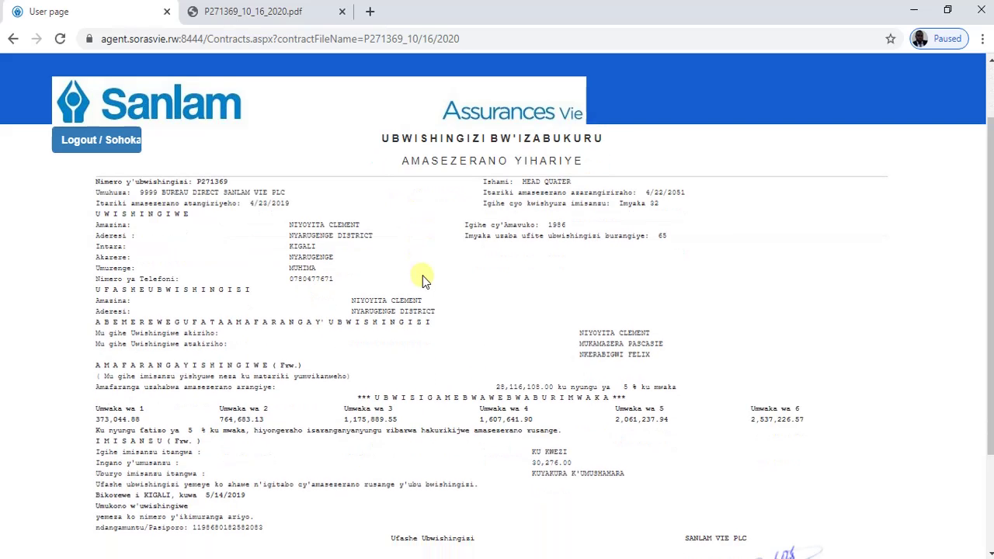
scroll(422, 273, down, 3)
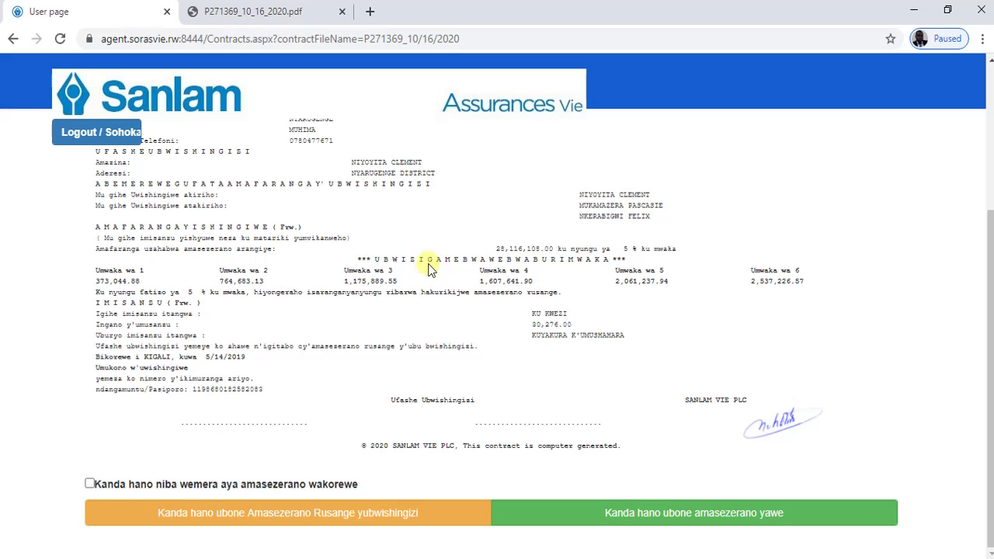
scroll(432, 261, up, 4)
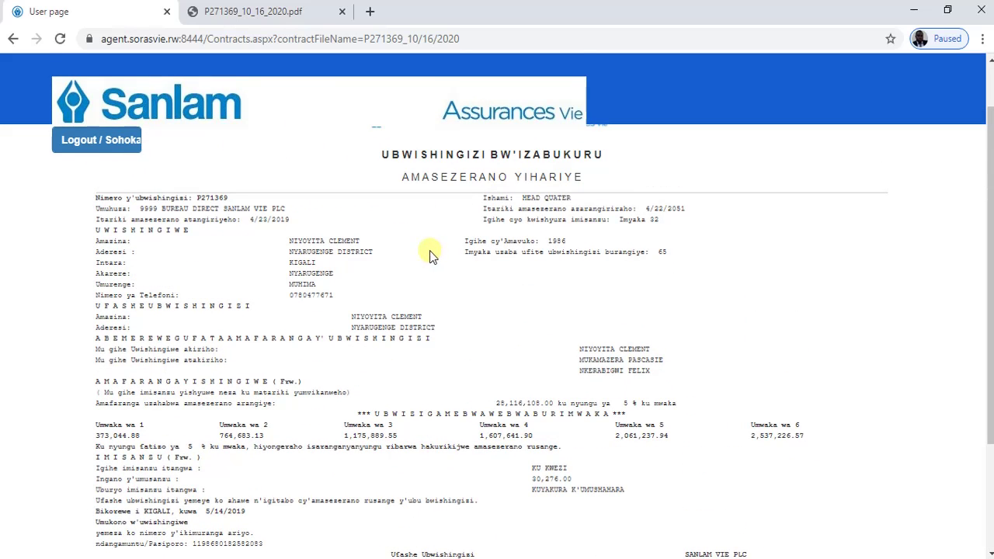
scroll(432, 256, down, 4)
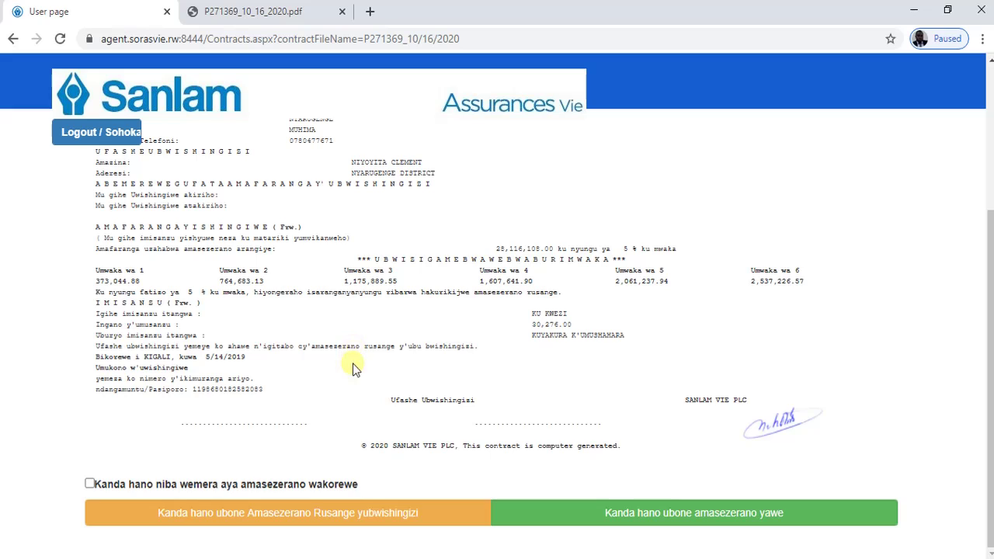
click(90, 484)
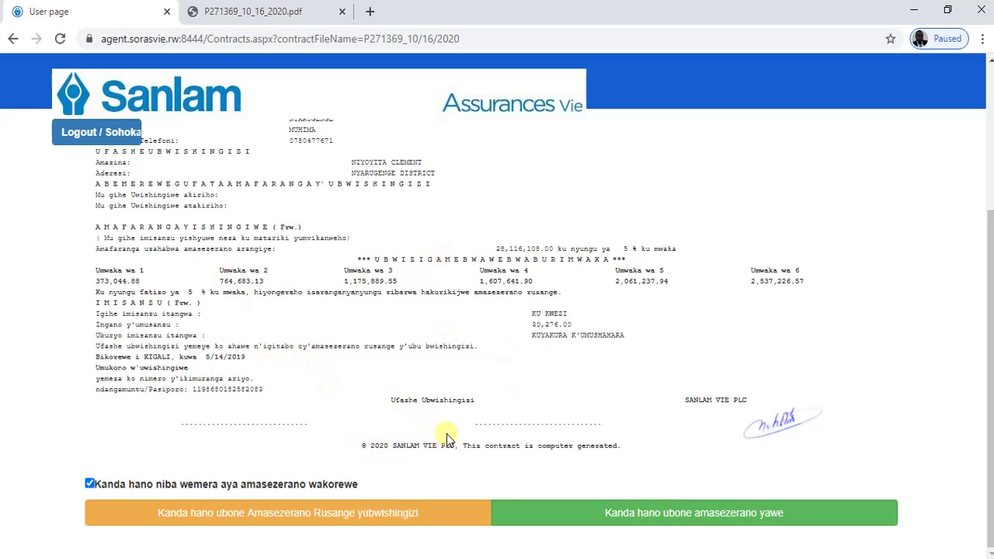
click(607, 516)
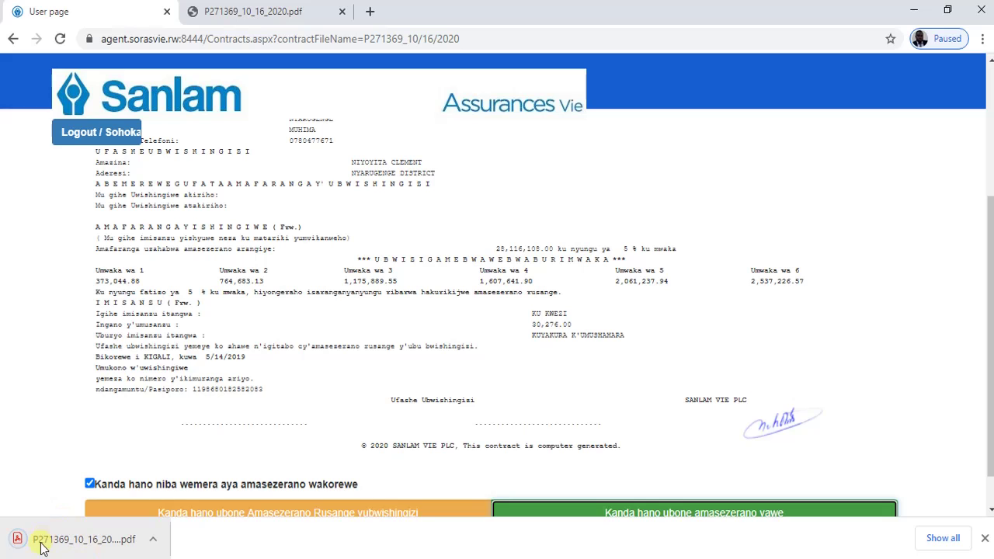
click(106, 546)
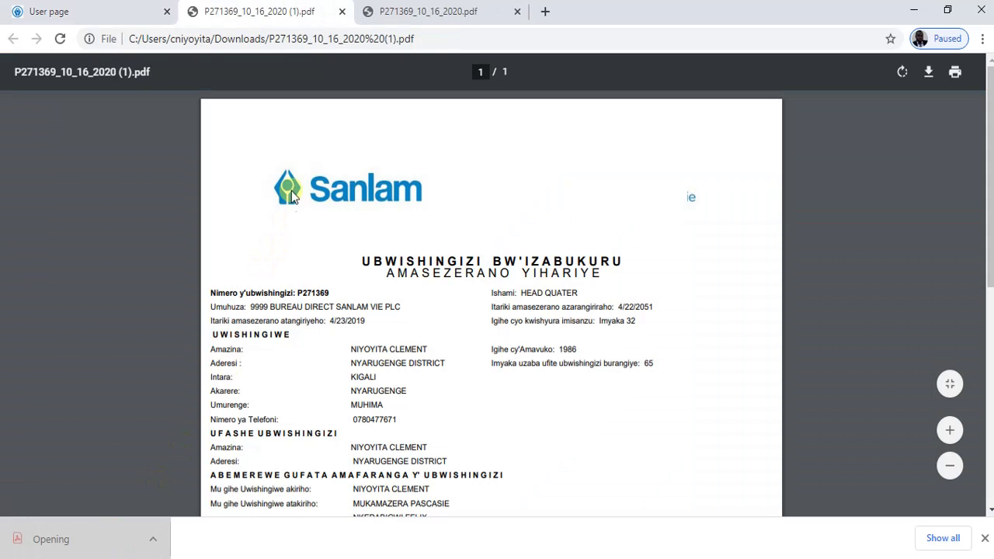
scroll(449, 248, down, 10)
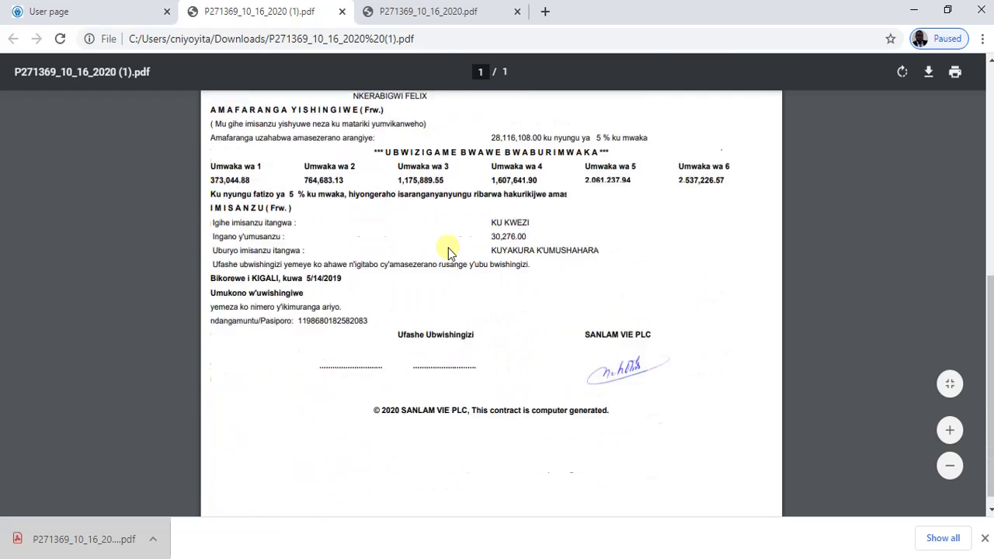
scroll(448, 248, up, 10)
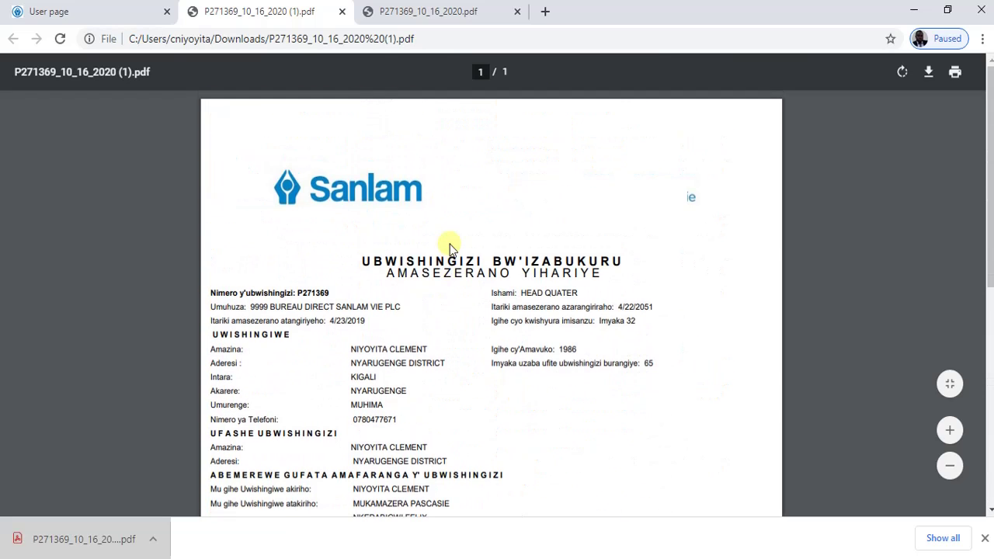
click(342, 12)
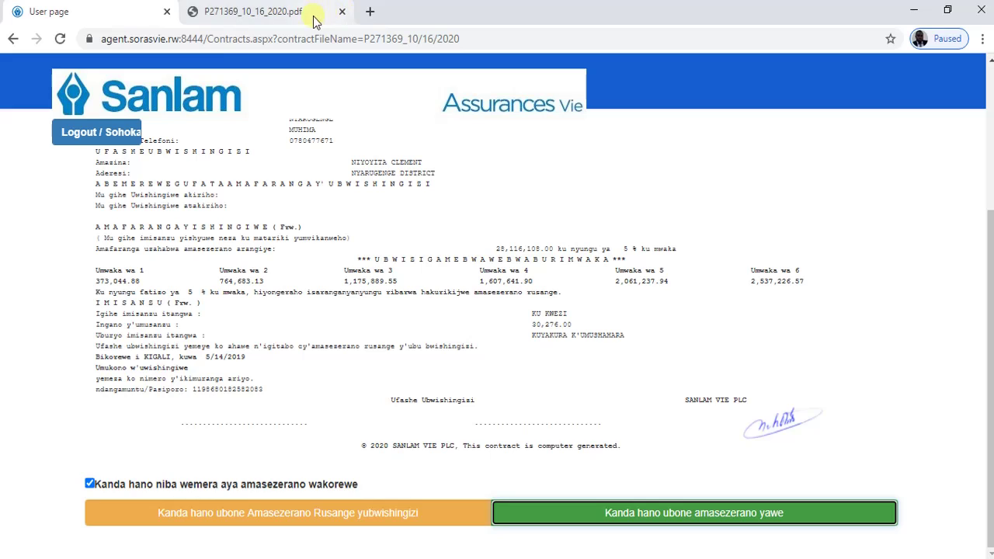
- Download the 9-page Terms and conditions PDF, scroll through it, and close it
click(307, 520)
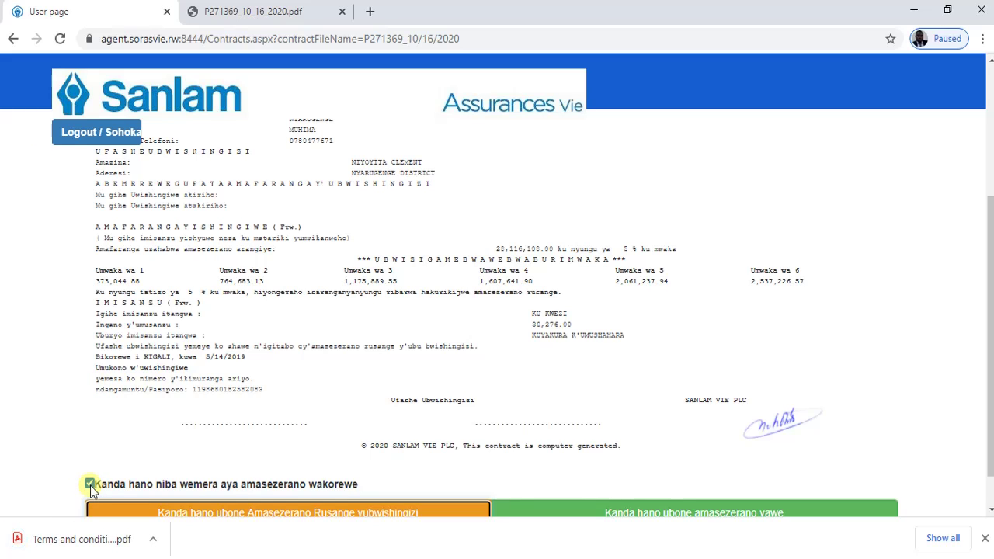
click(86, 539)
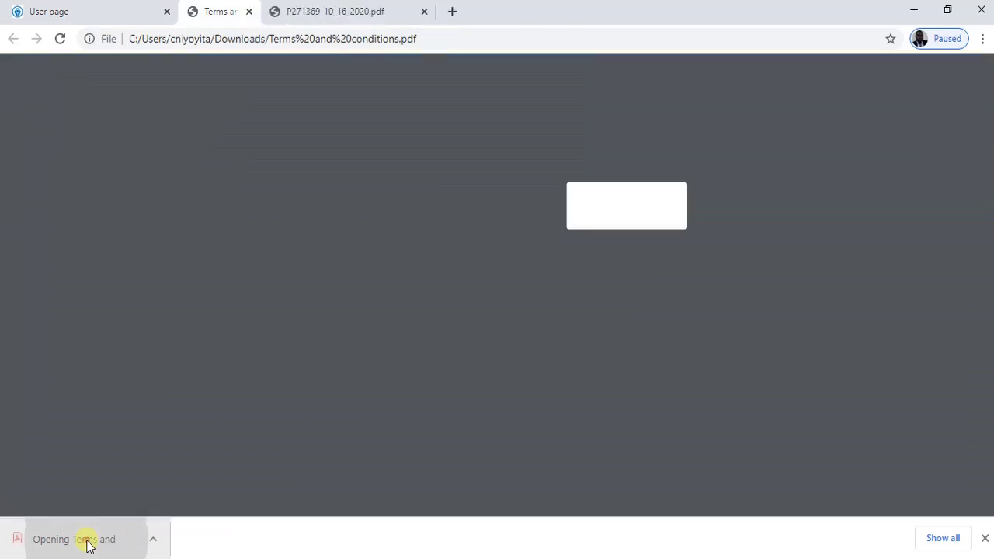
scroll(786, 178, down, 8)
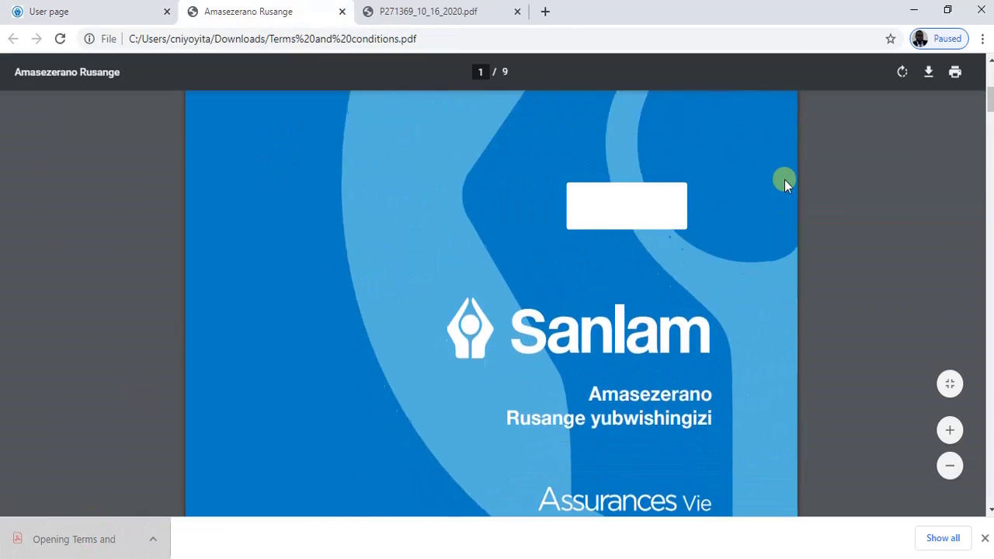
scroll(784, 179, down, 12)
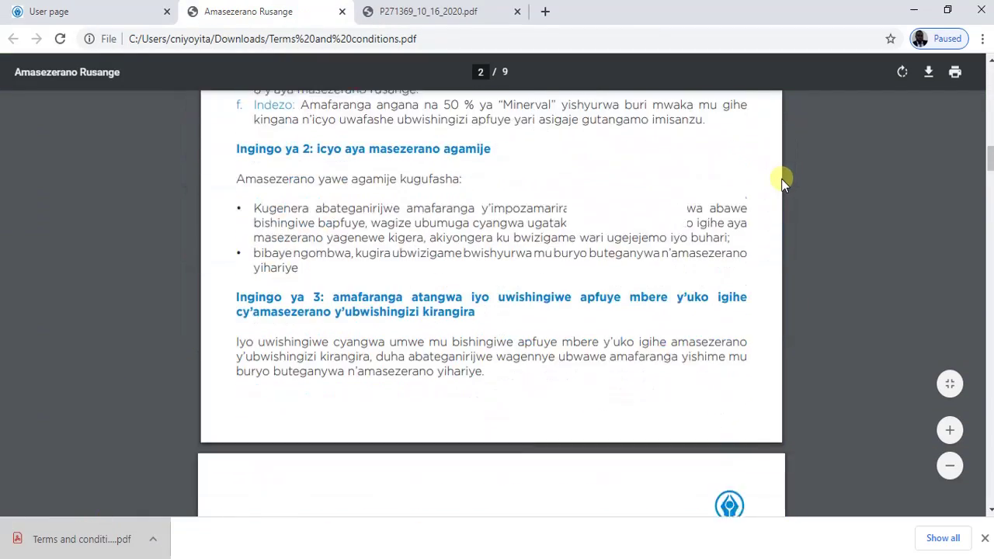
scroll(211, 98, down, 5)
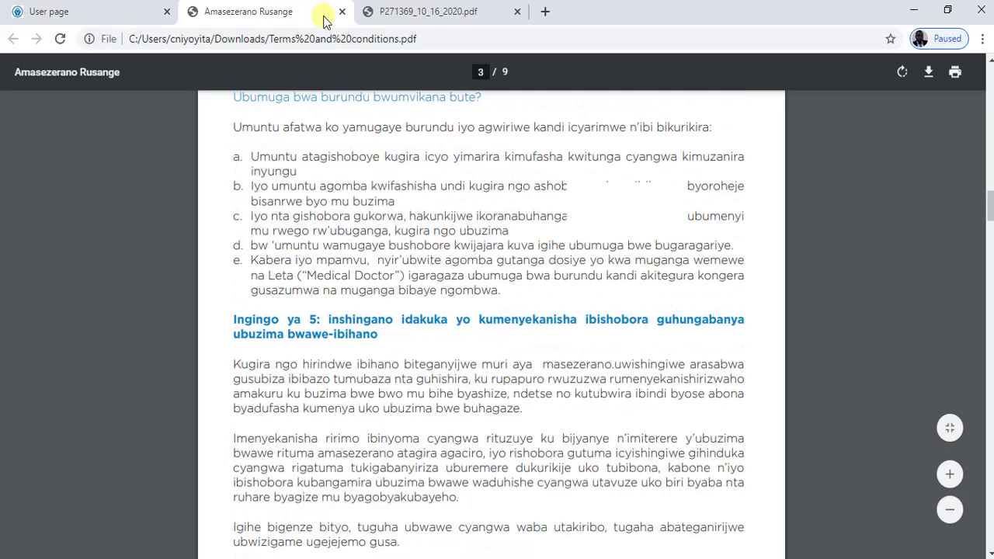
click(341, 11)
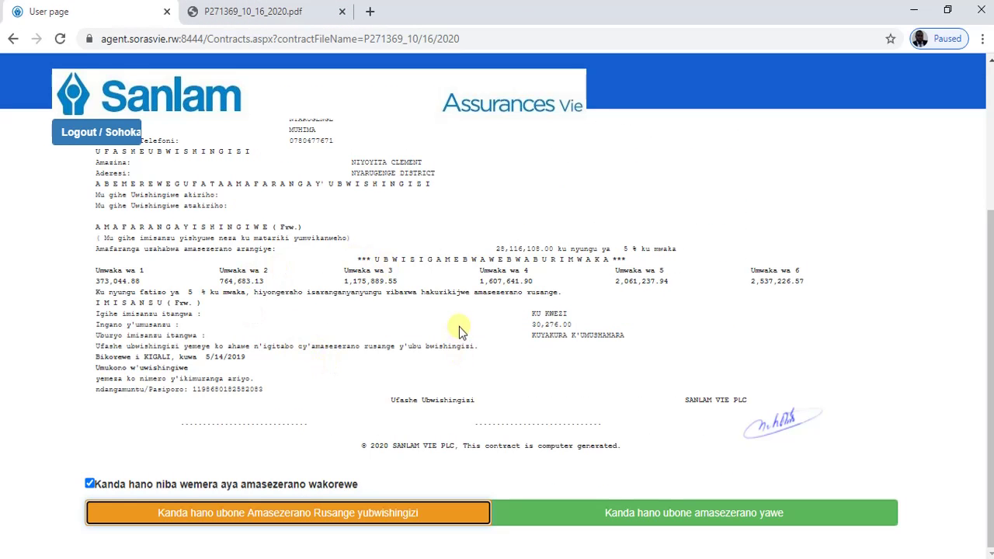
- Go back to the customer page listing the three in-force policies
click(12, 37)
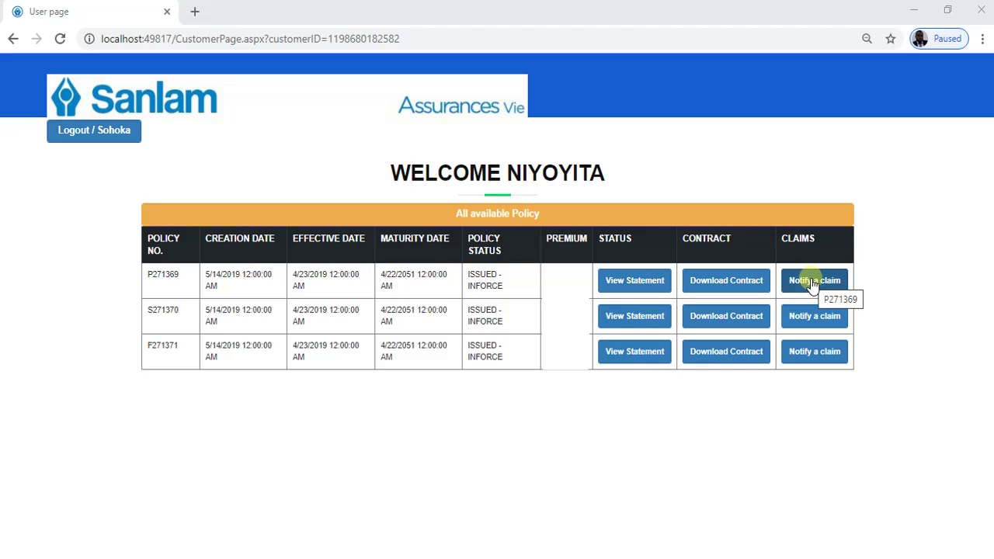
click(811, 282)
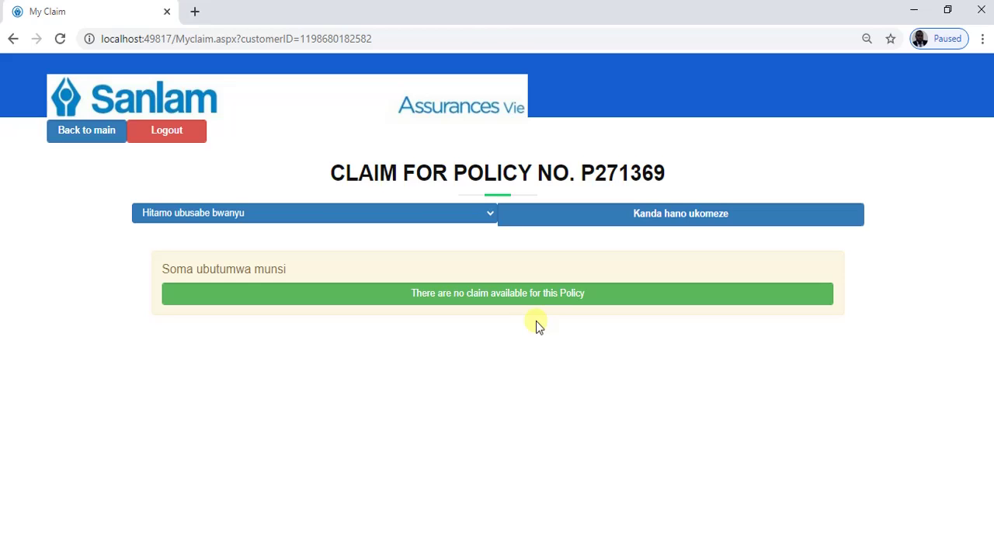
drag(583, 172, 709, 164)
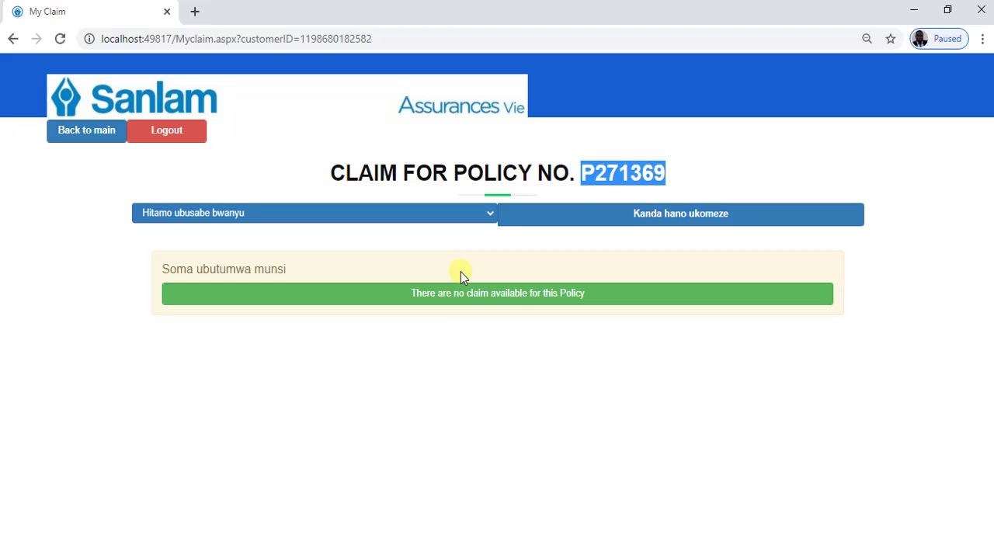
click(385, 316)
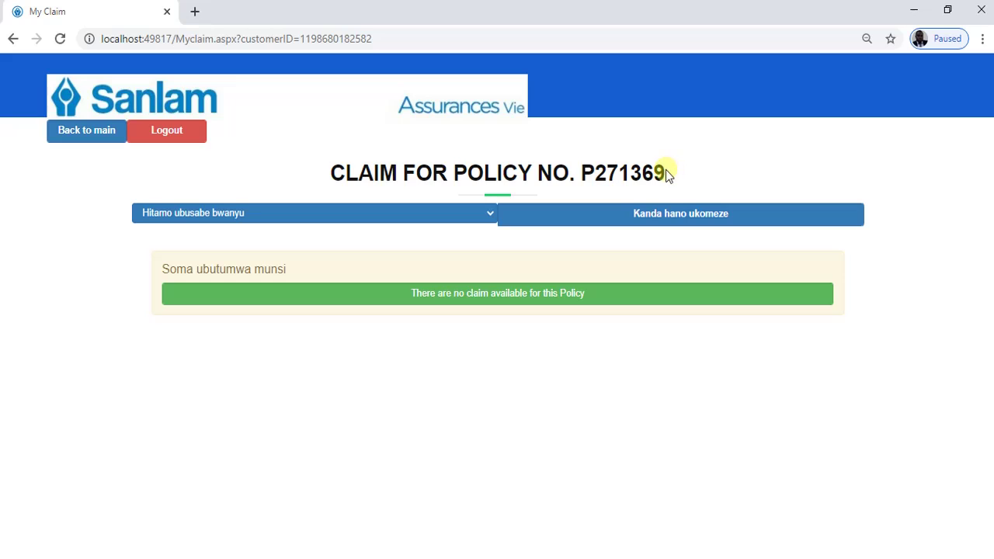
drag(660, 171, 583, 166)
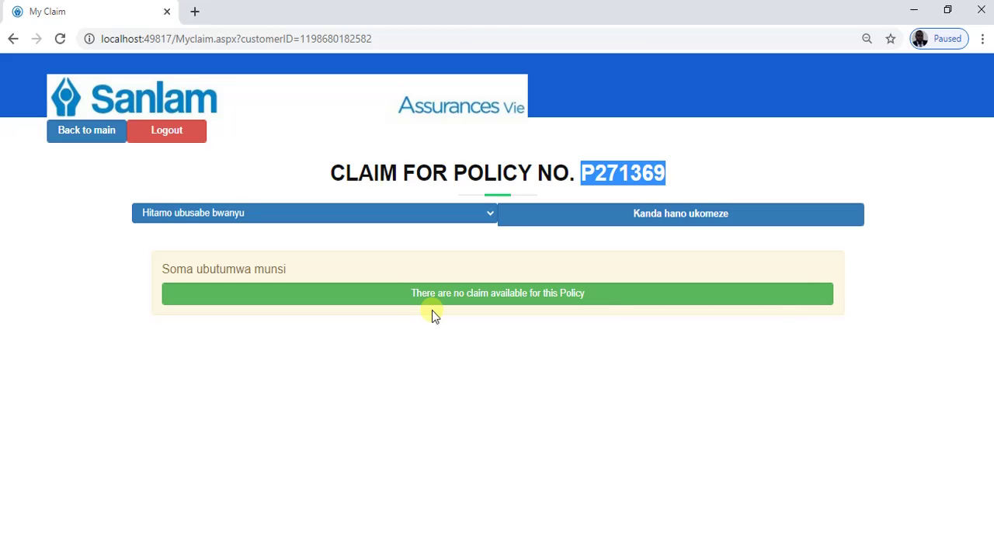
click(484, 213)
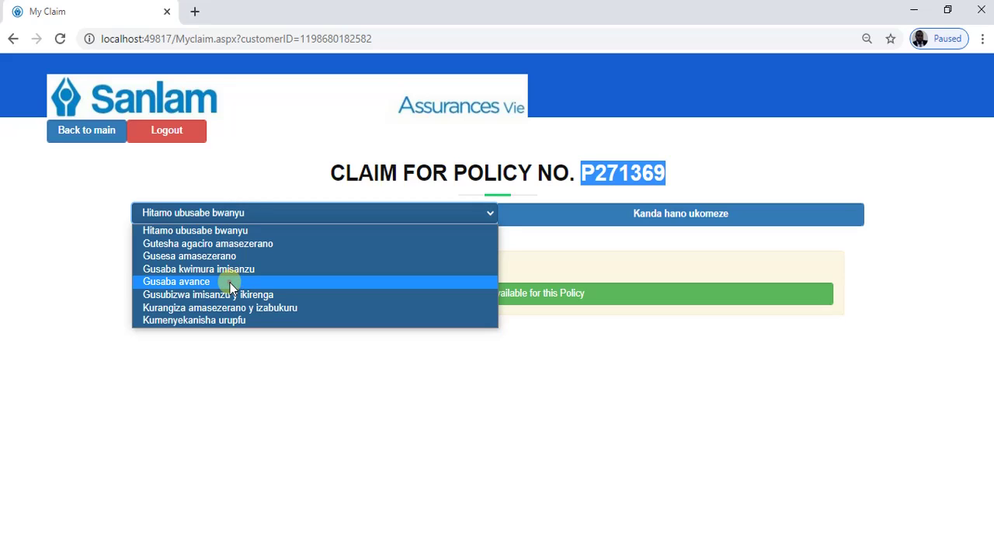
- Choose Gusaba avance as the claim type and continue to the SMS code verification page
click(230, 282)
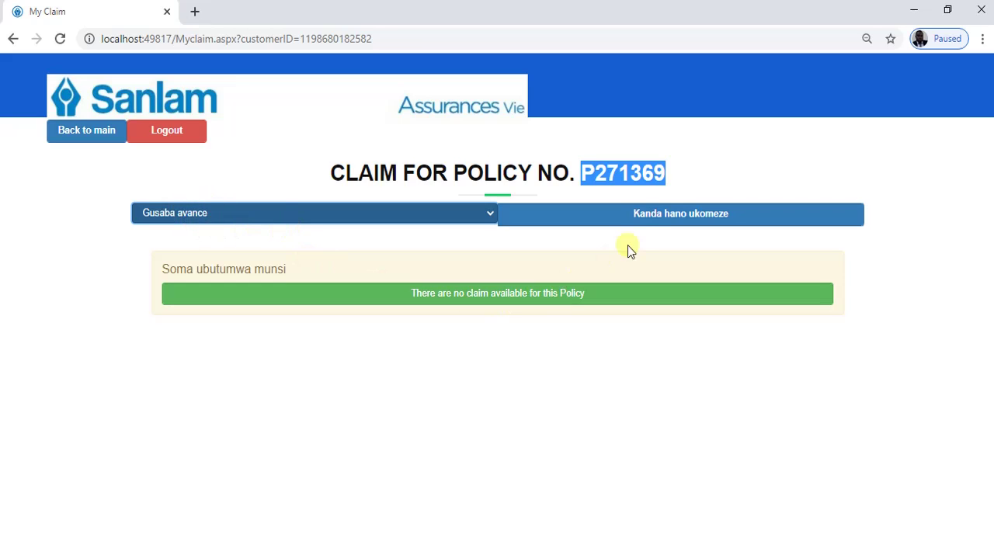
click(732, 165)
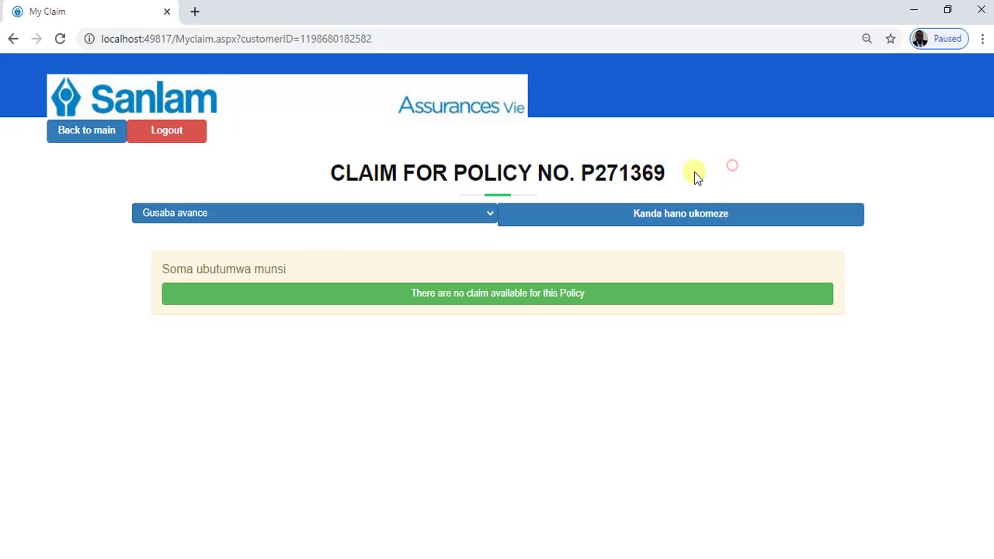
click(636, 222)
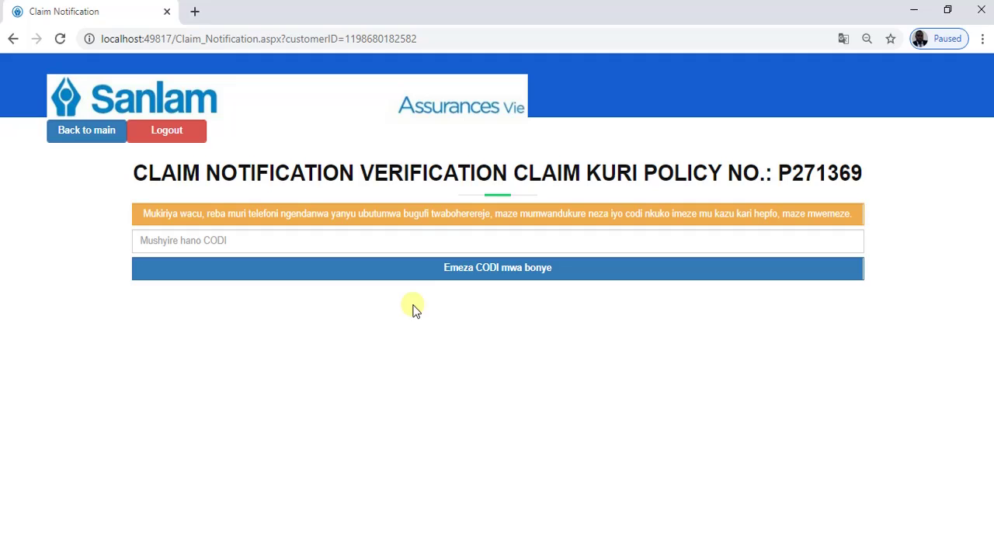
- Enter the SMS verification code in the CODI field and confirm it to open the claim form
click(347, 242)
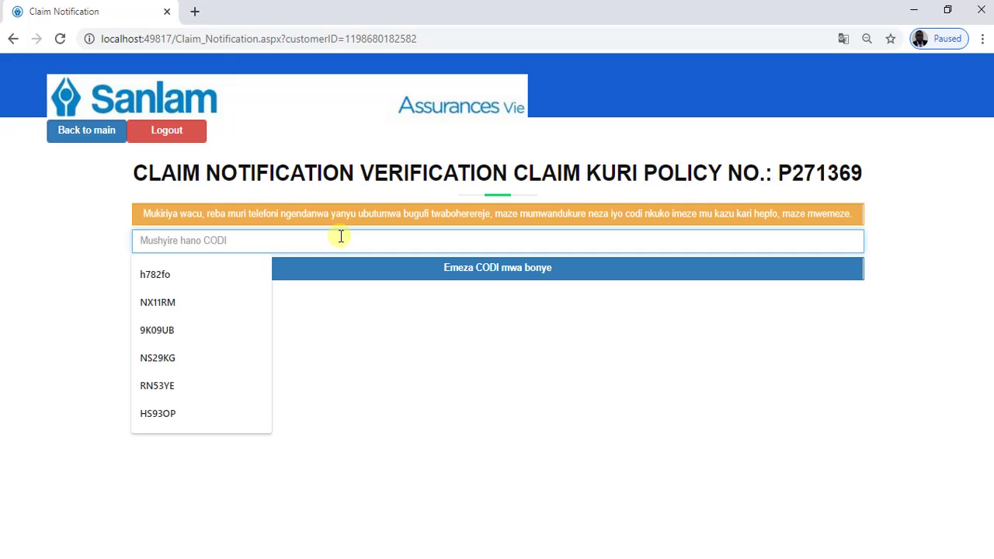
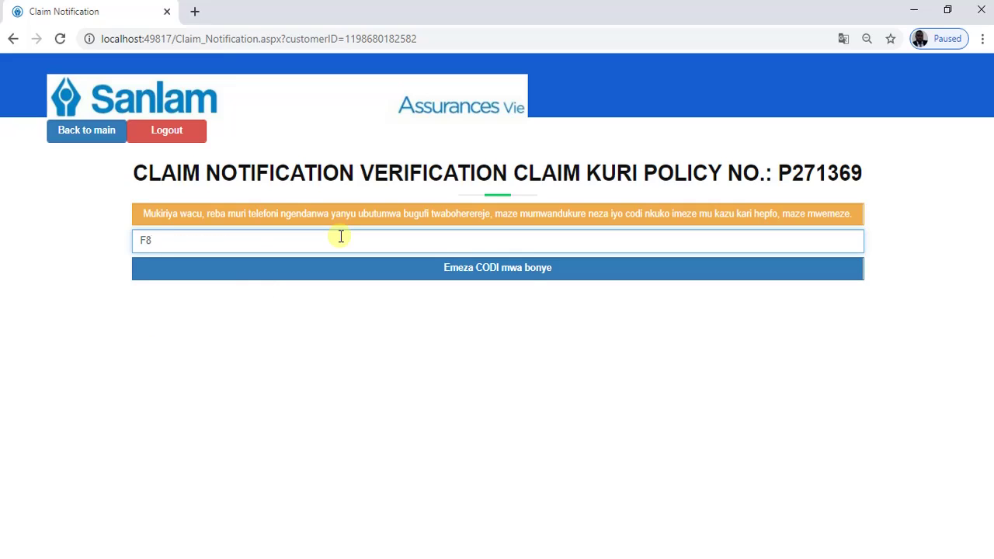
click(343, 271)
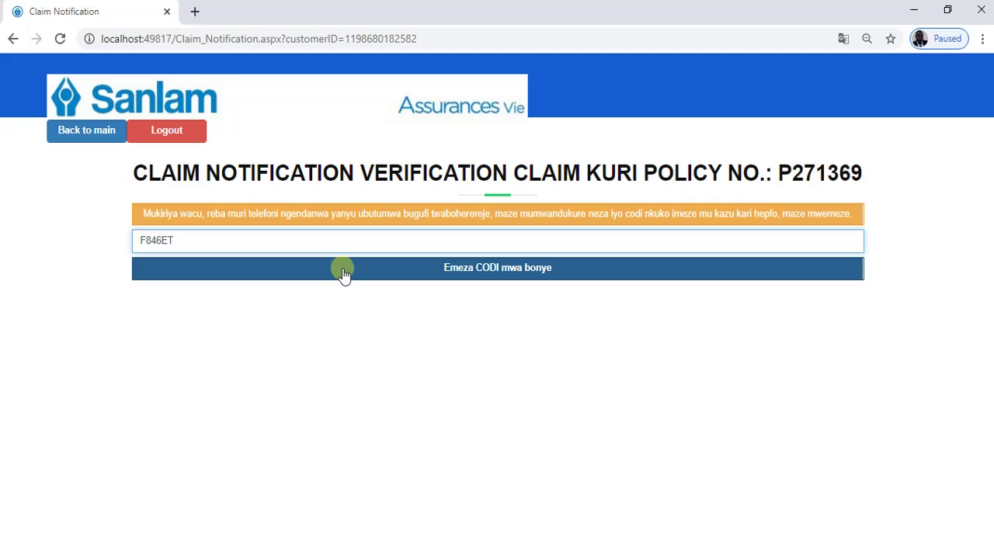
click(344, 271)
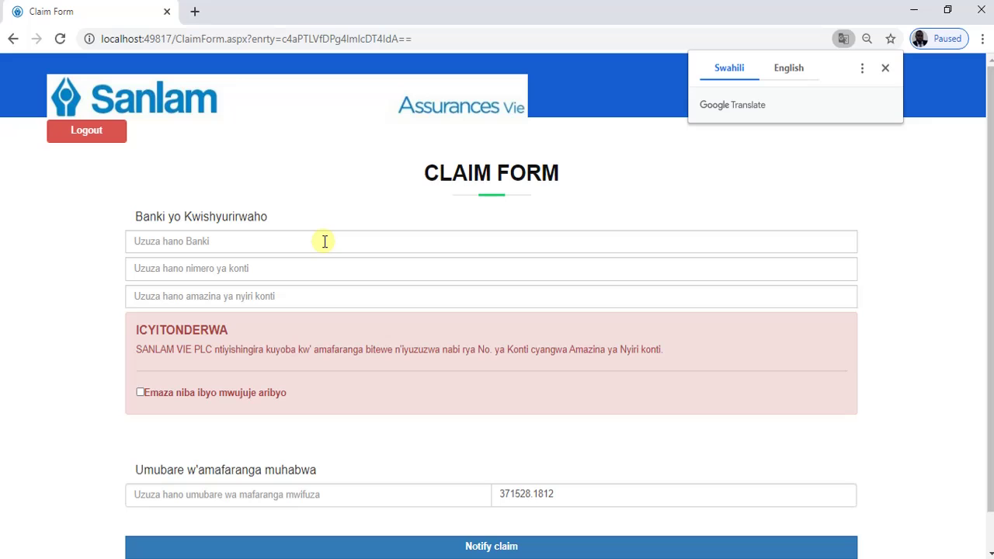
- Fill in bank BK, the account number and the suggested account holder name
click(324, 239)
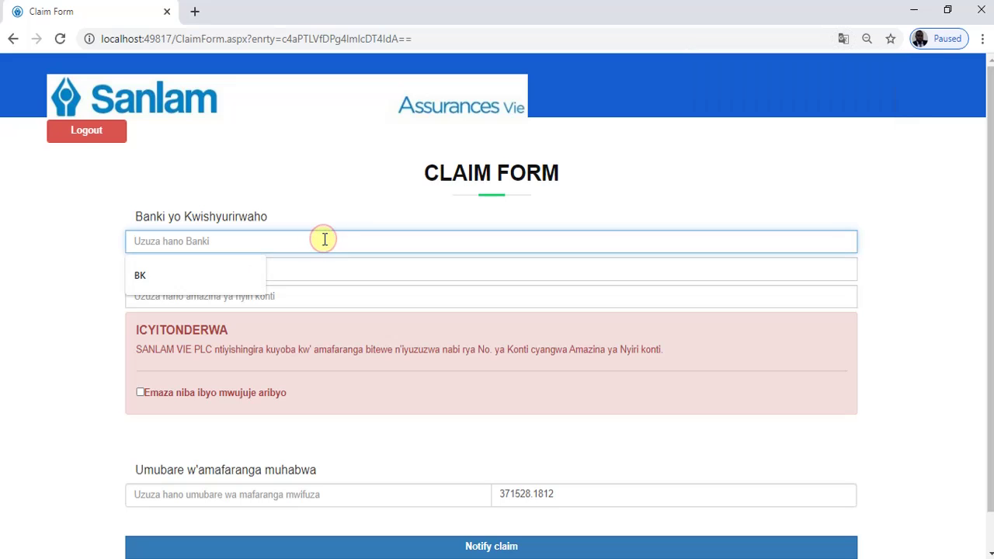
click(220, 279)
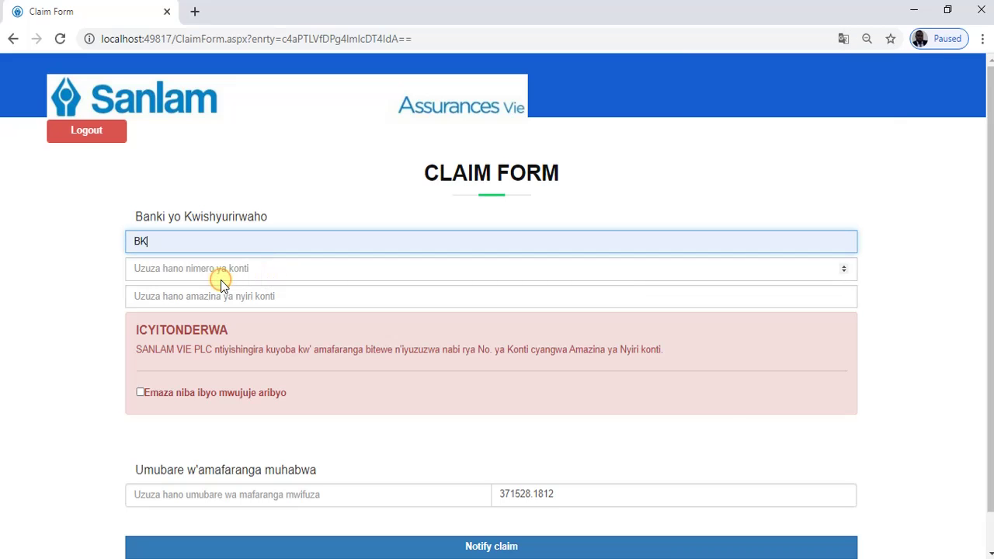
click(264, 270)
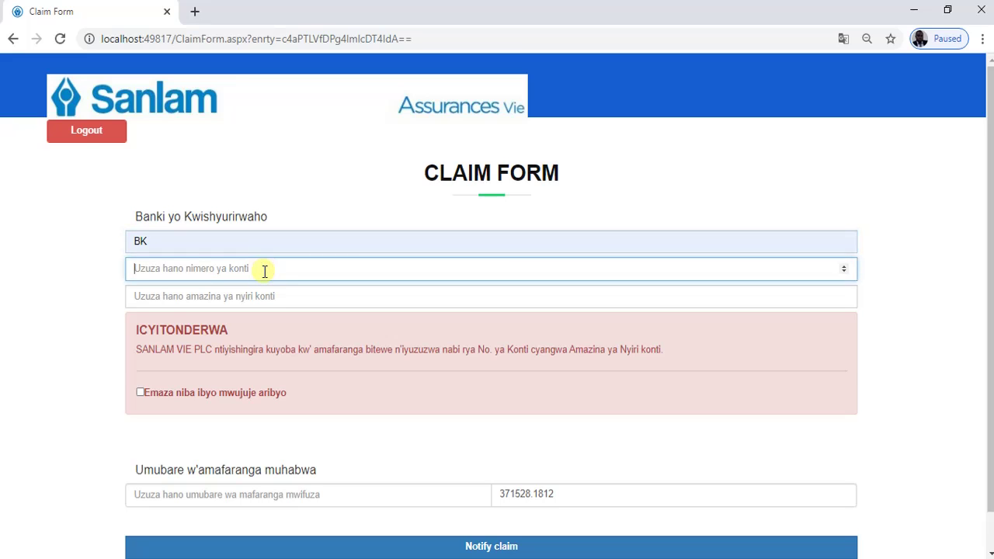
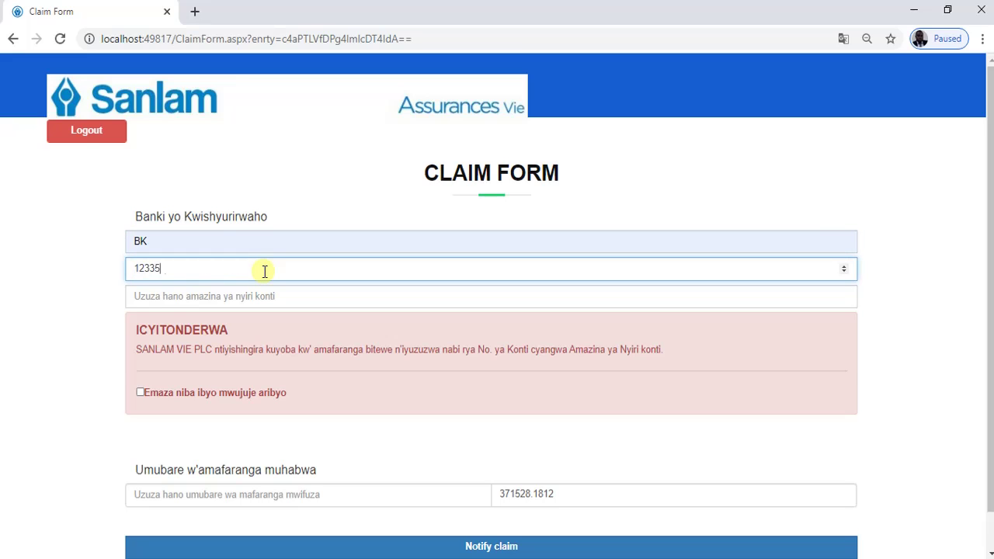
click(257, 297)
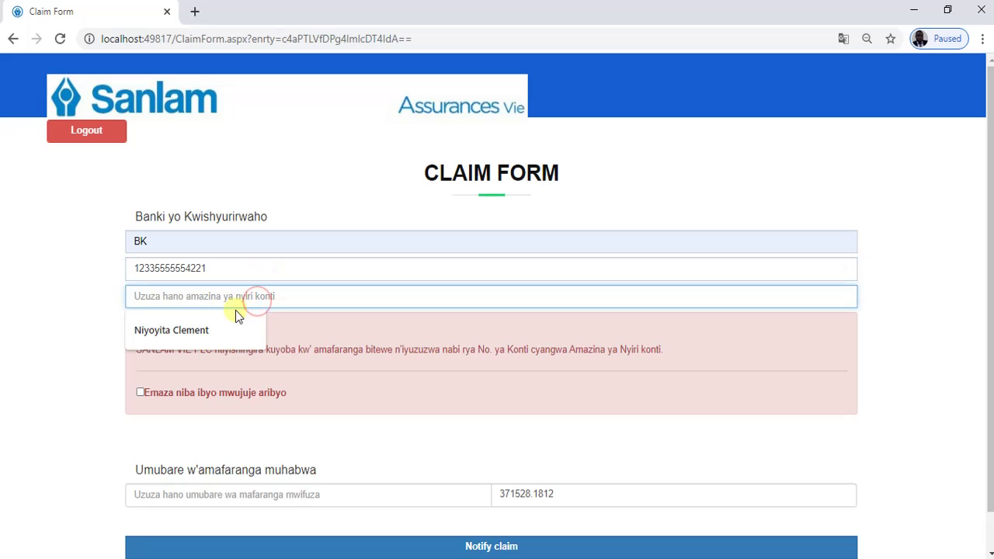
click(217, 330)
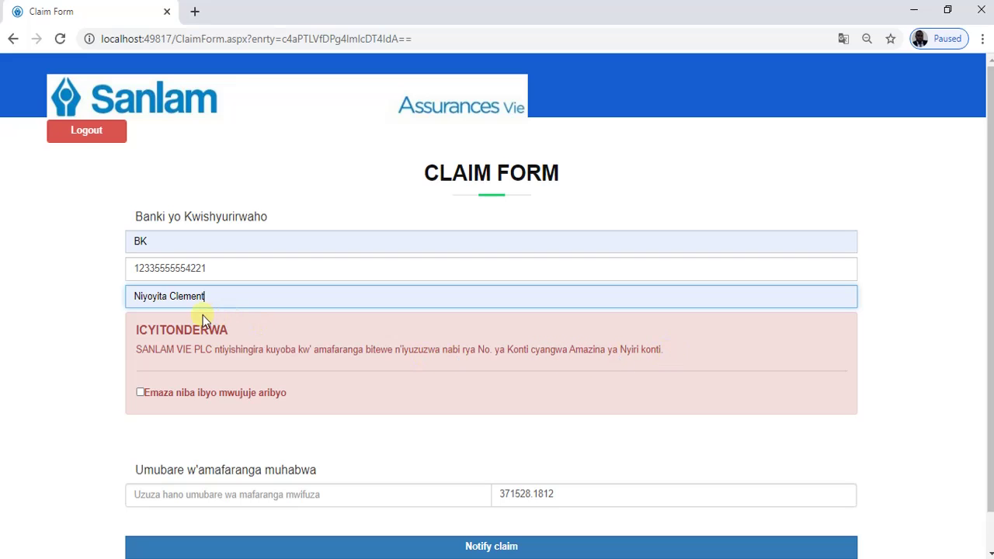
- Review the entered account number and tick the box confirming the bank details are correct
click(135, 240)
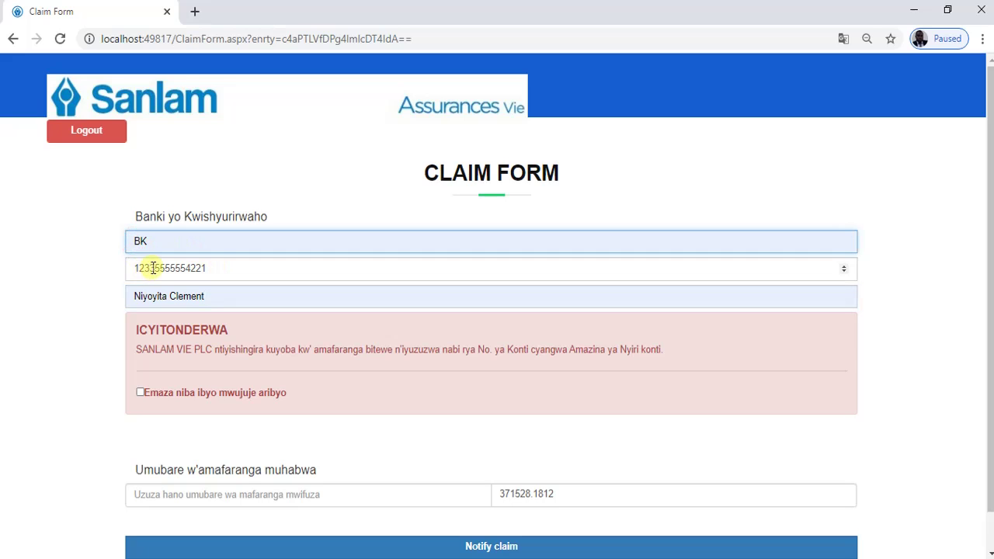
click(158, 264)
click(173, 294)
click(224, 277)
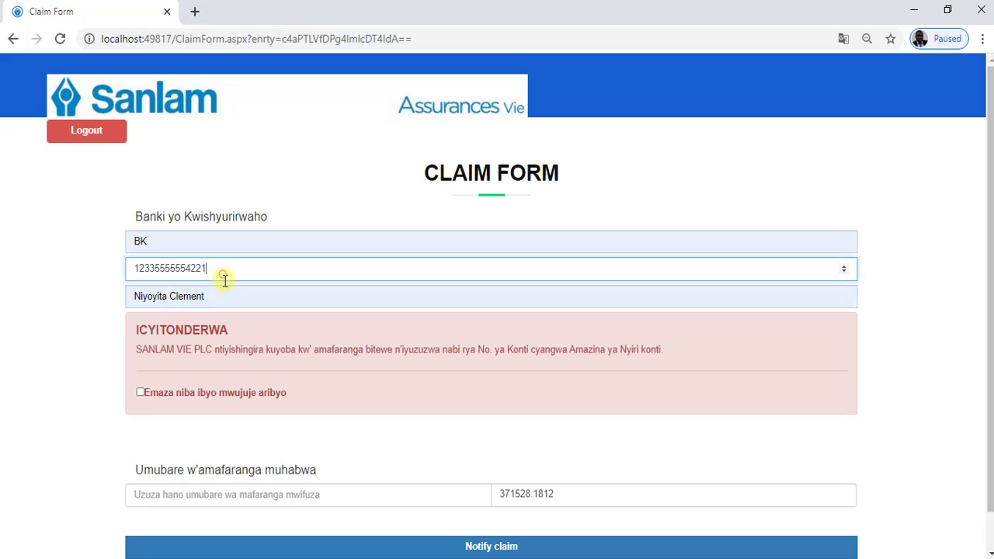
click(223, 289)
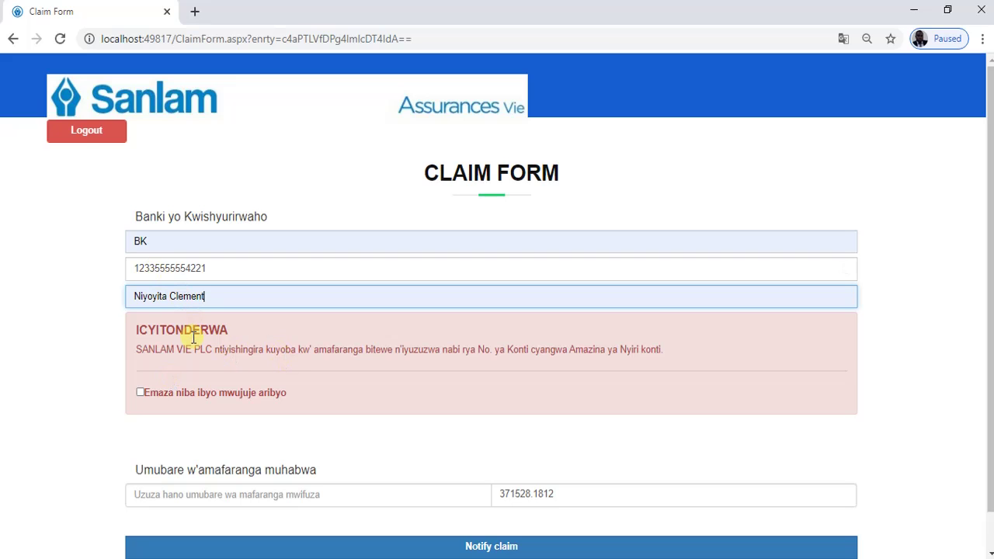
click(144, 393)
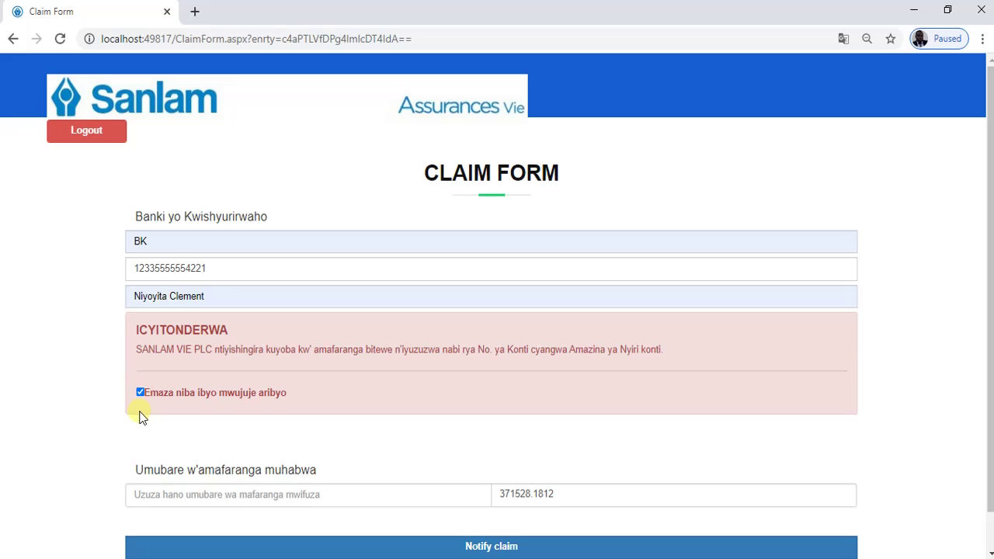
- Enter a requested claim amount of 5000000 in the amount field
scroll(238, 406, down, 1)
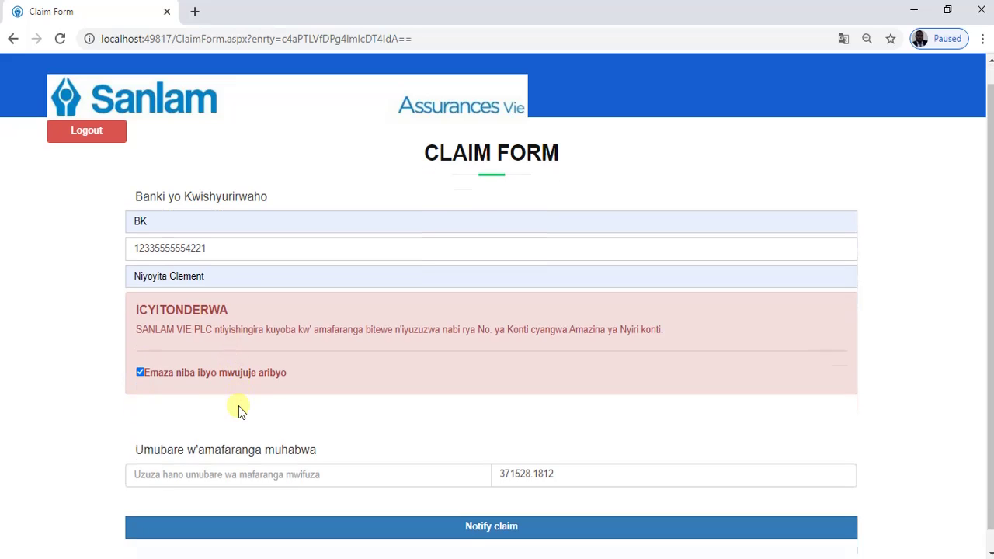
scroll(238, 407, down, 1)
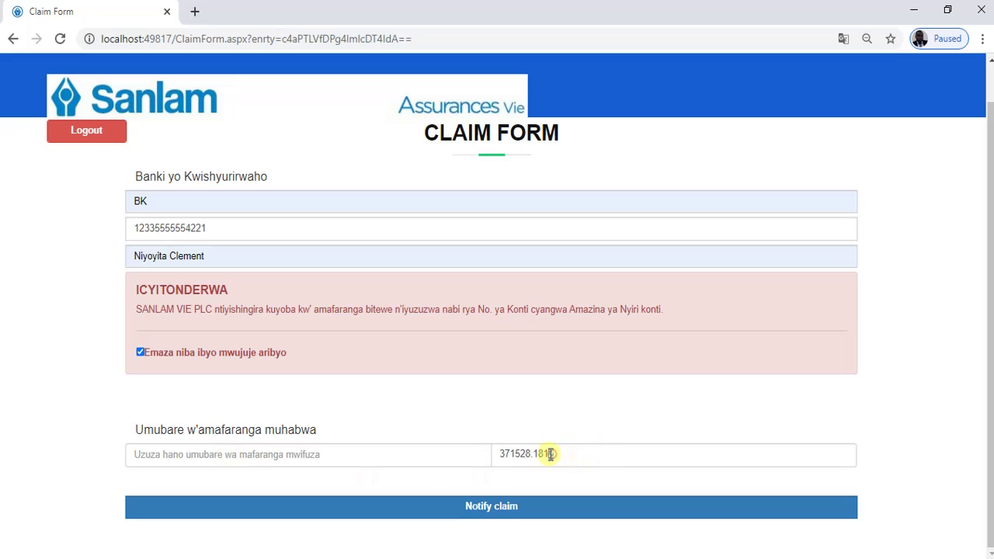
drag(550, 455, 498, 453)
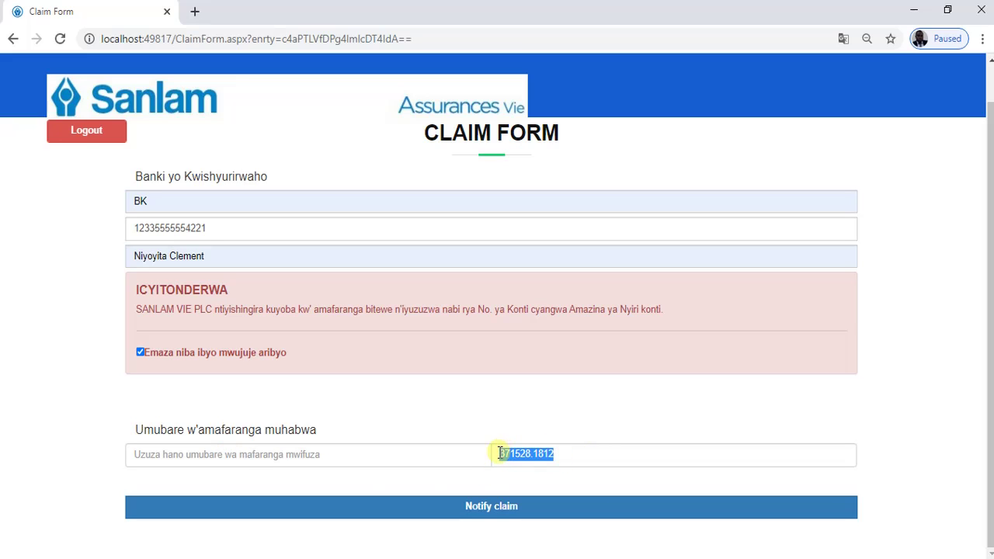
click(567, 450)
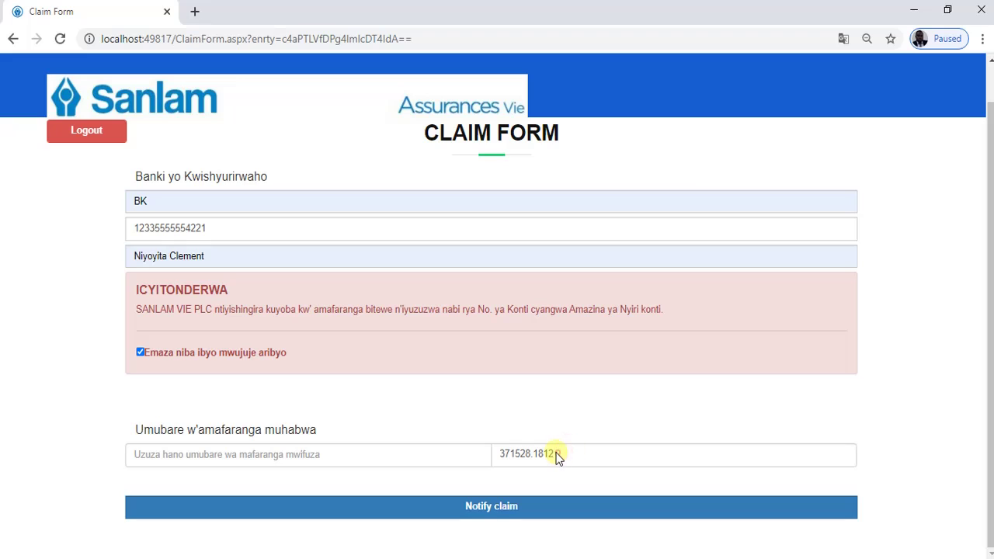
click(558, 452)
click(348, 453)
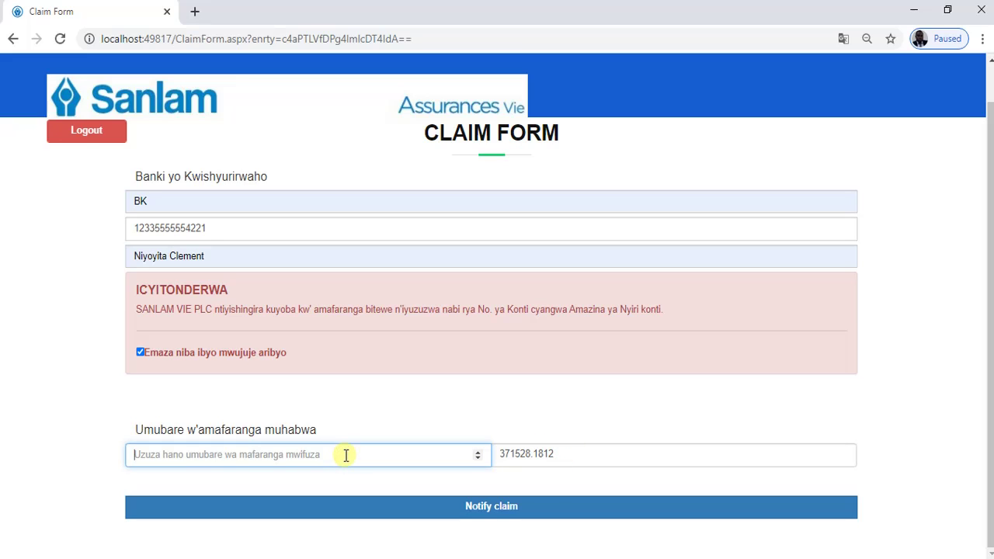
text(500000)
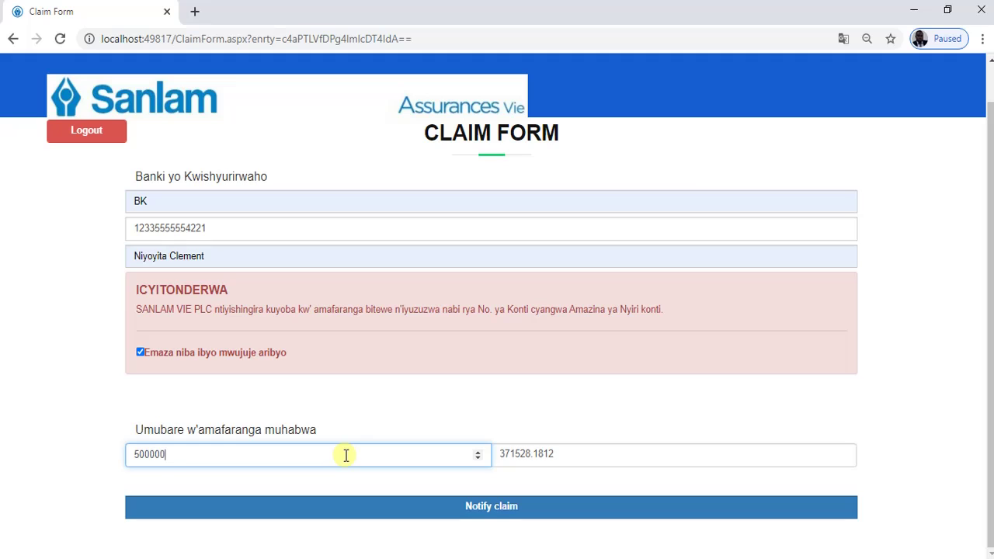
text(0)
click(328, 415)
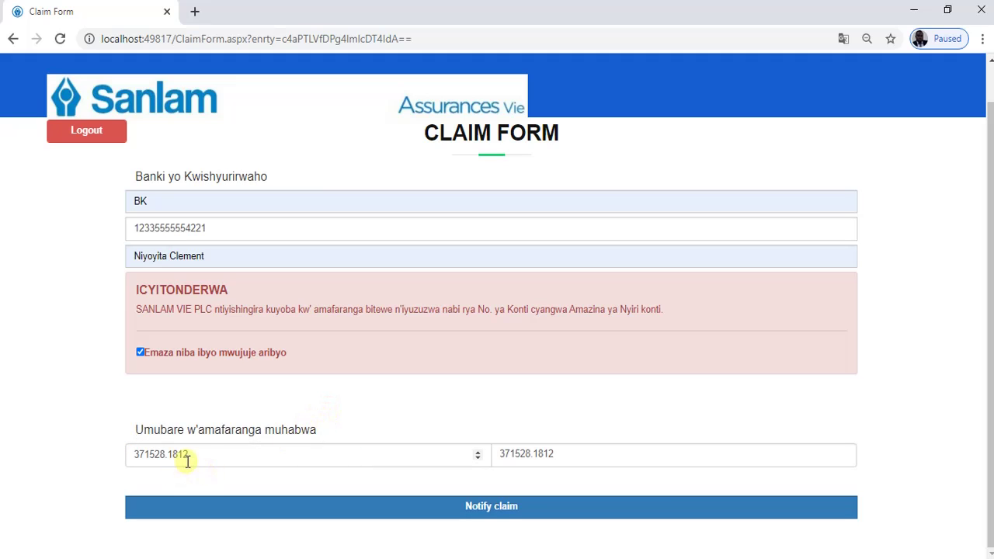
- Replace the requested amount with 250000 and submit the claim notification
drag(207, 453, 129, 451)
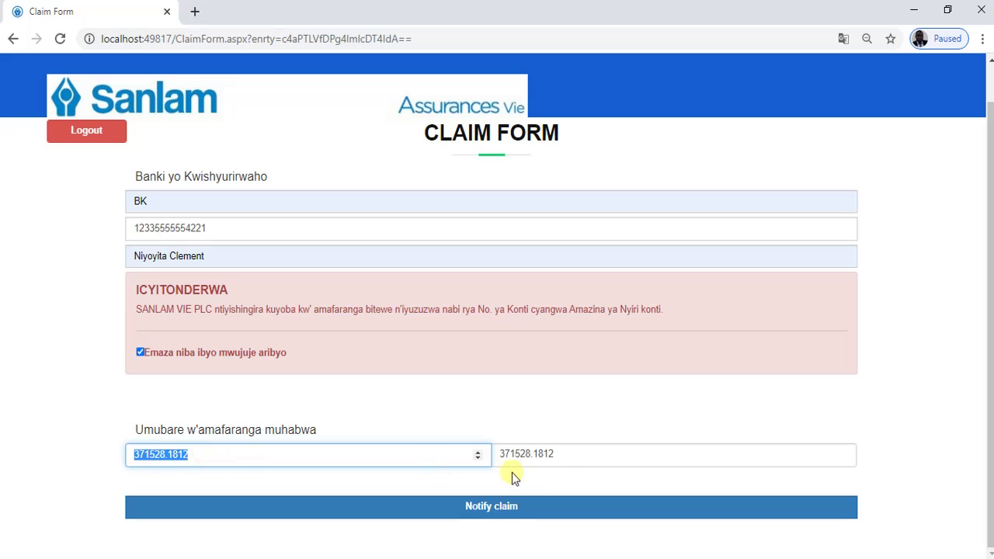
click(564, 458)
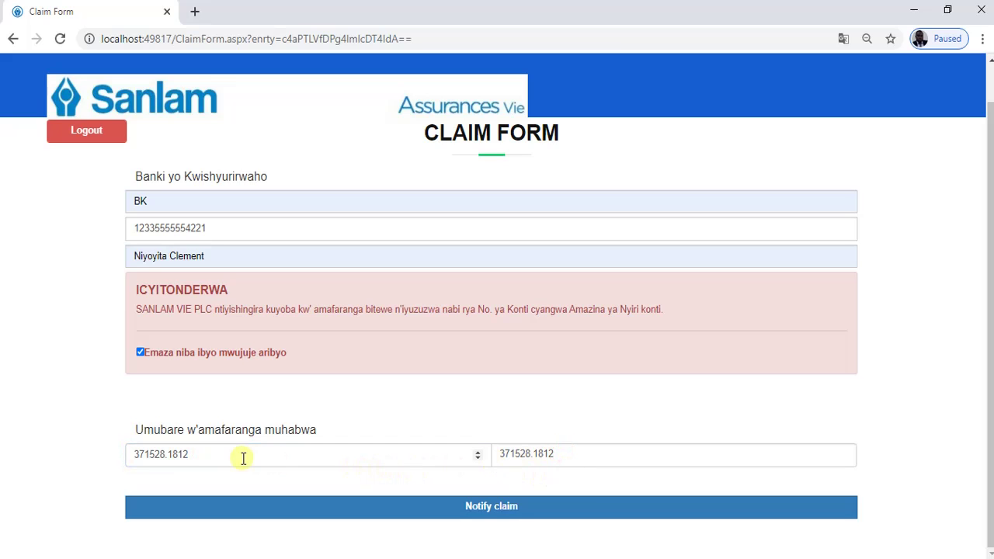
drag(193, 454, 114, 455)
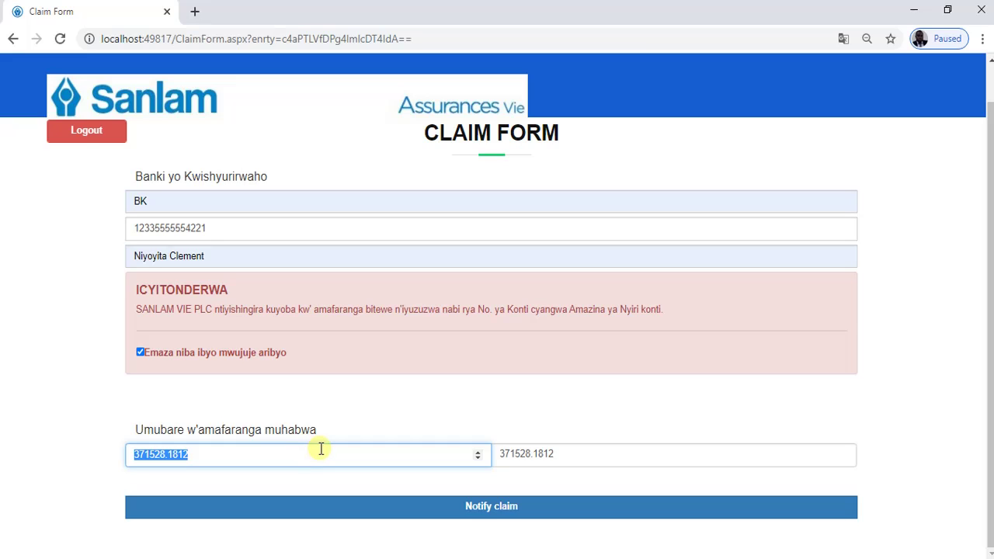
text(25)
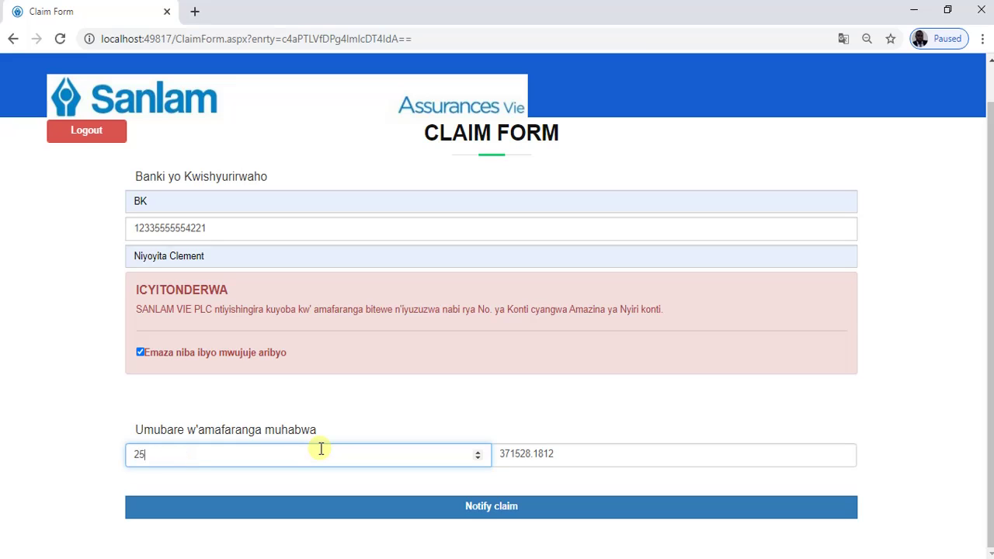
text(0000)
click(365, 412)
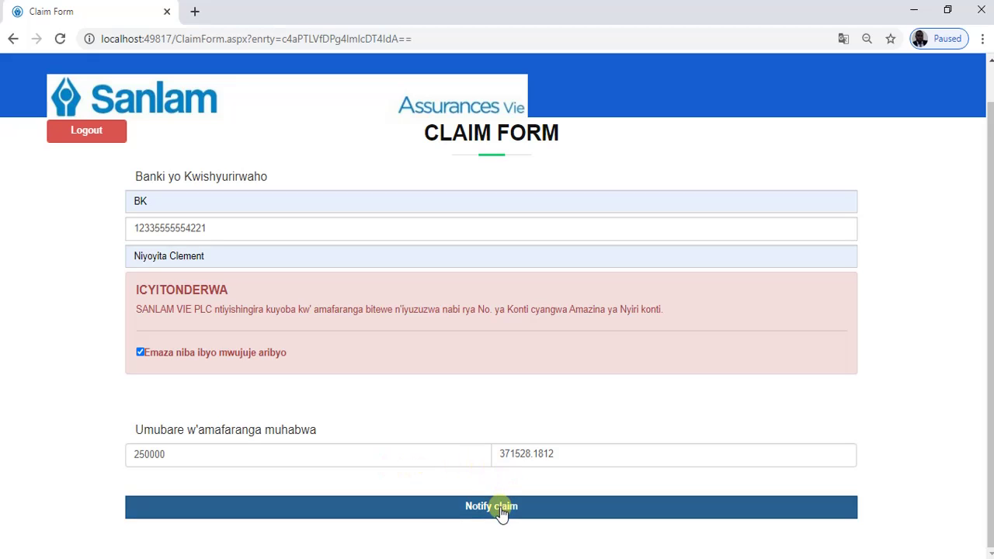
scroll(289, 253, up, 1)
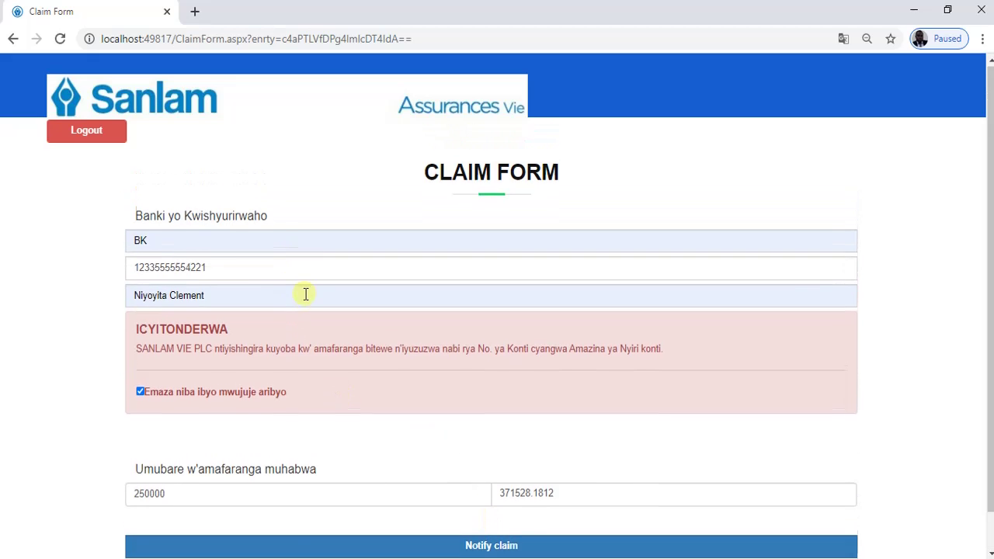
scroll(308, 300, down, 1)
click(506, 508)
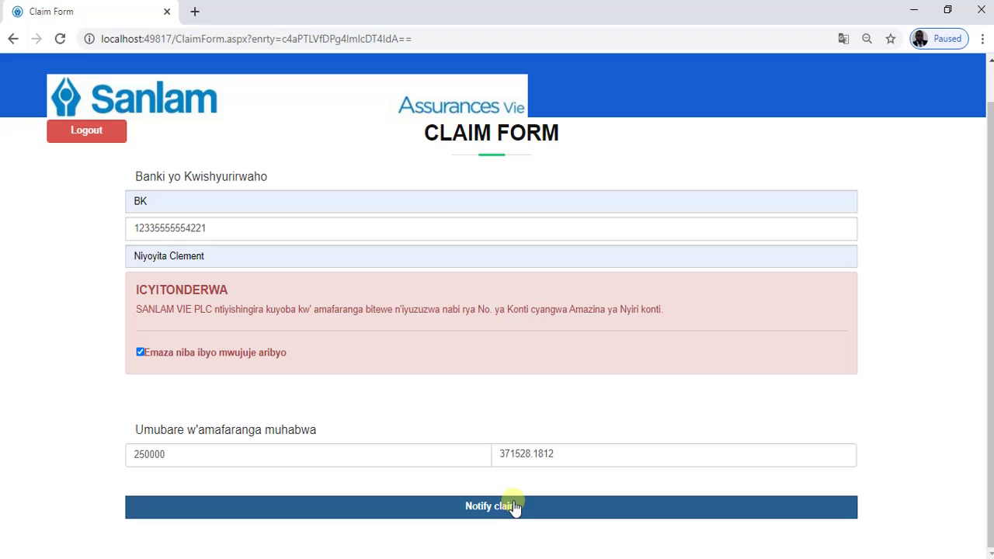
click(514, 506)
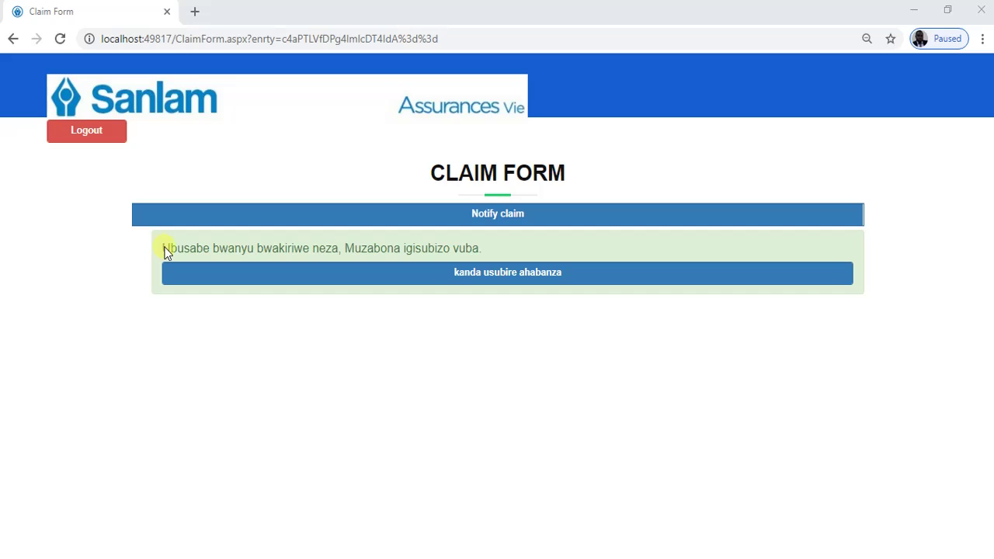
drag(161, 245, 411, 243)
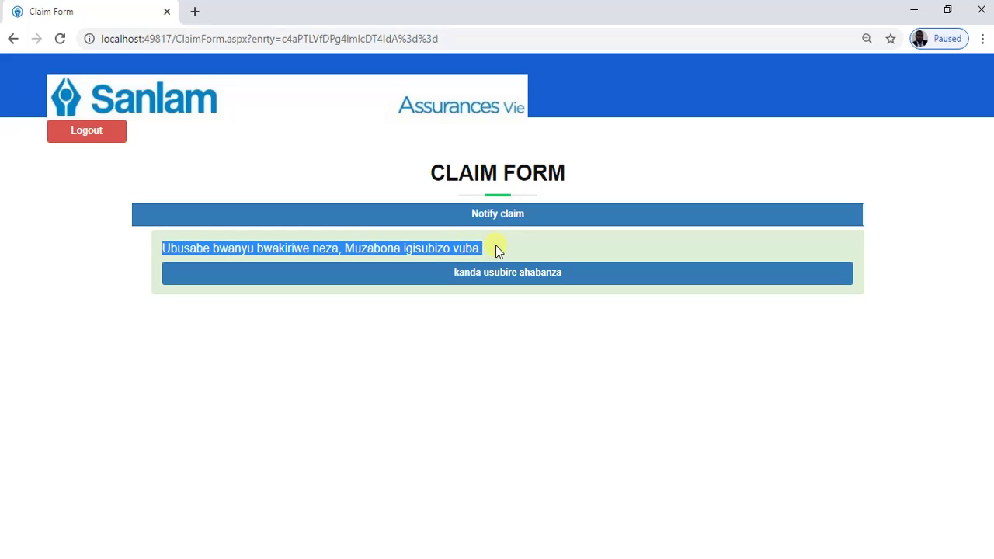
click(414, 344)
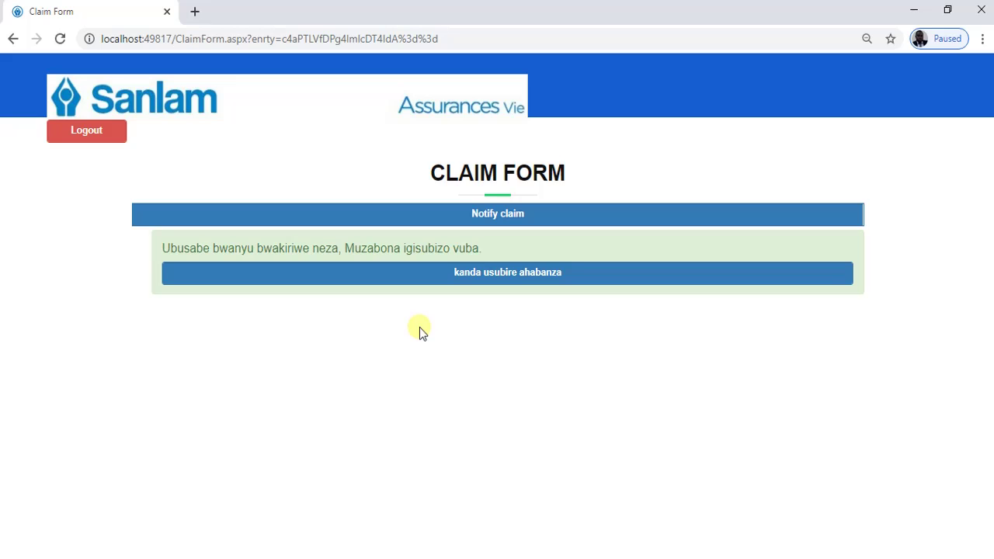
- Return to the policy list and start a new claim on the same policy
click(503, 277)
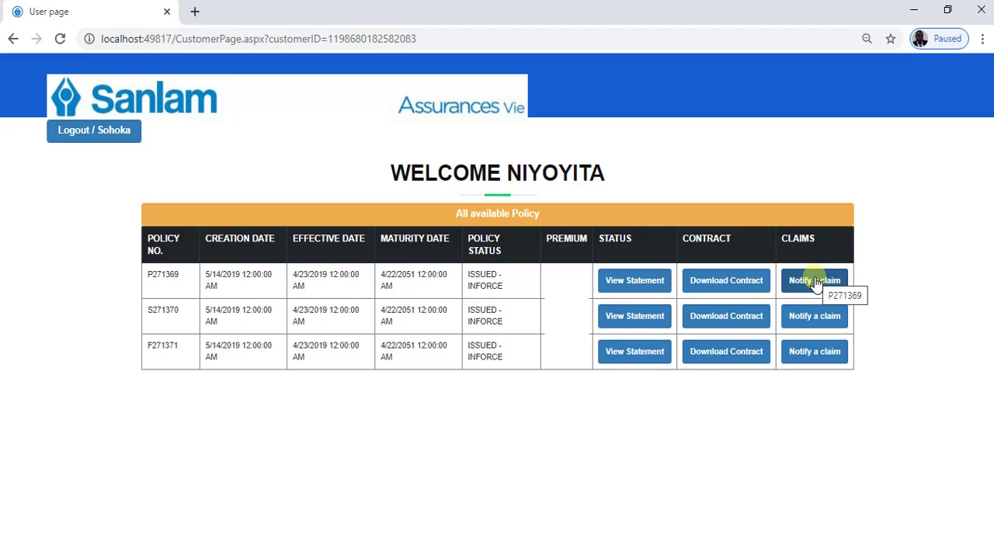
click(814, 281)
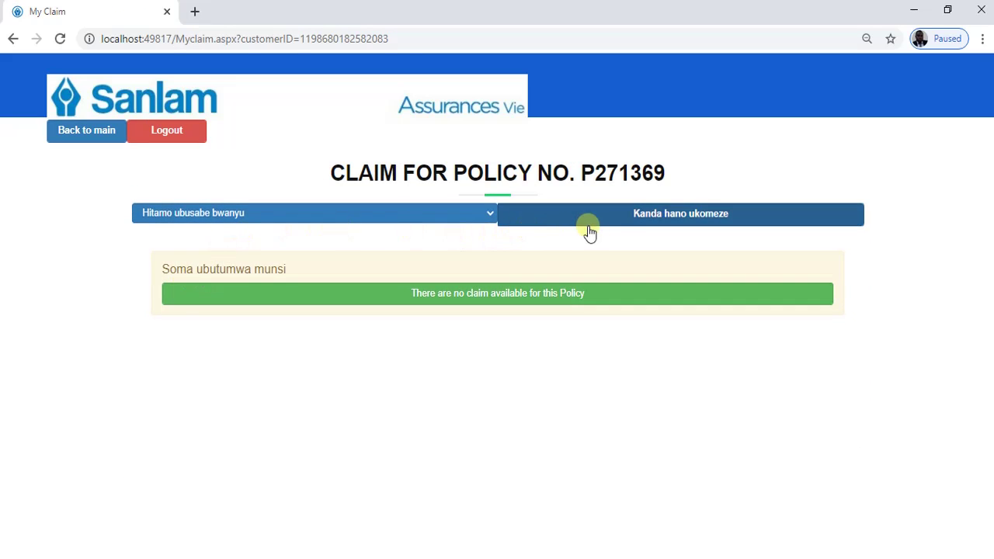
drag(667, 173, 581, 175)
- Try a Gutesha agaciro amasezerano claim, then go back to the main policy list once it is refused
click(466, 214)
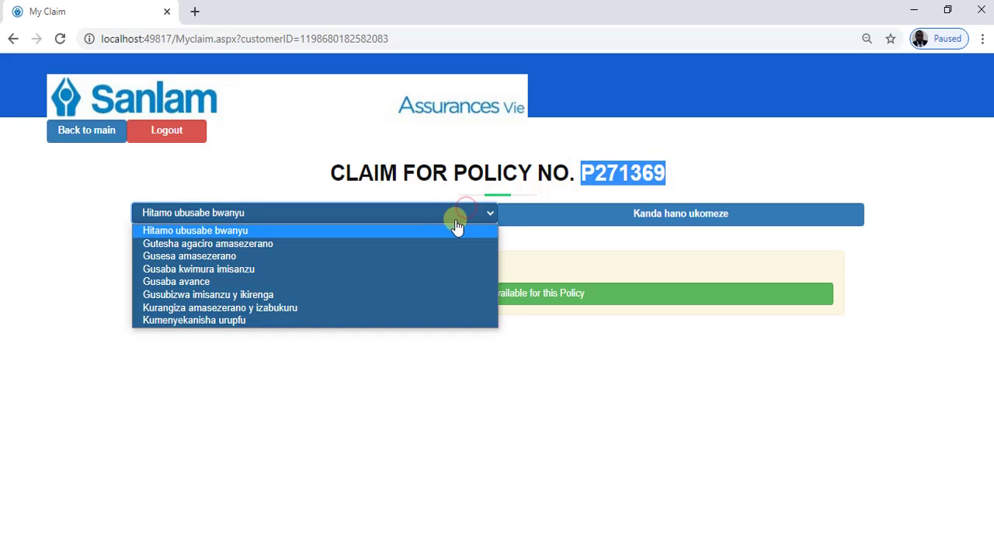
click(323, 238)
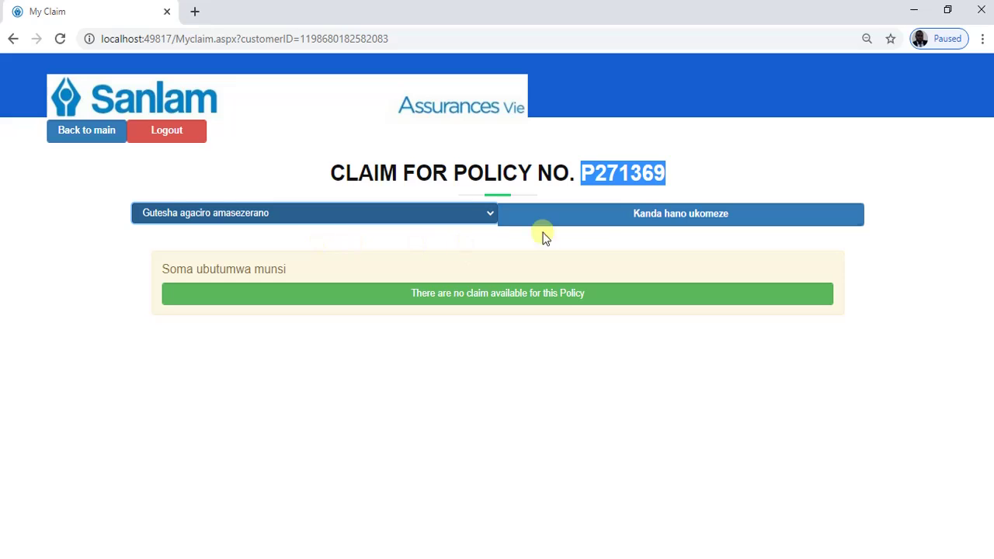
click(627, 223)
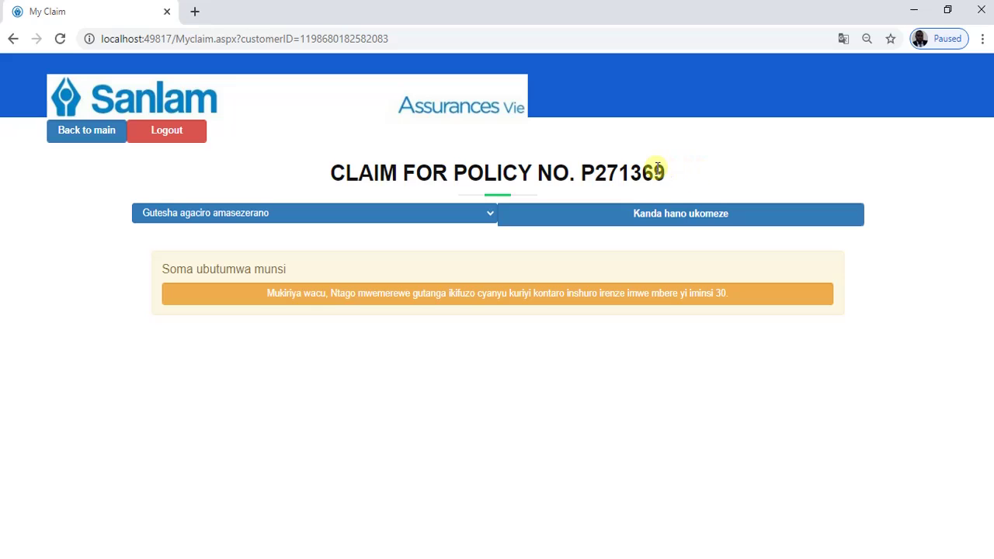
drag(664, 168, 584, 169)
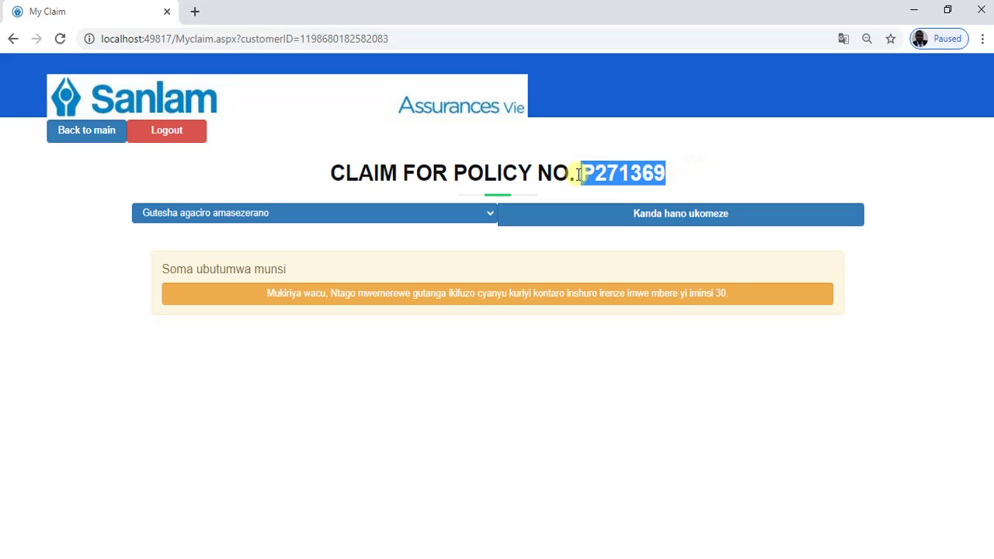
click(52, 138)
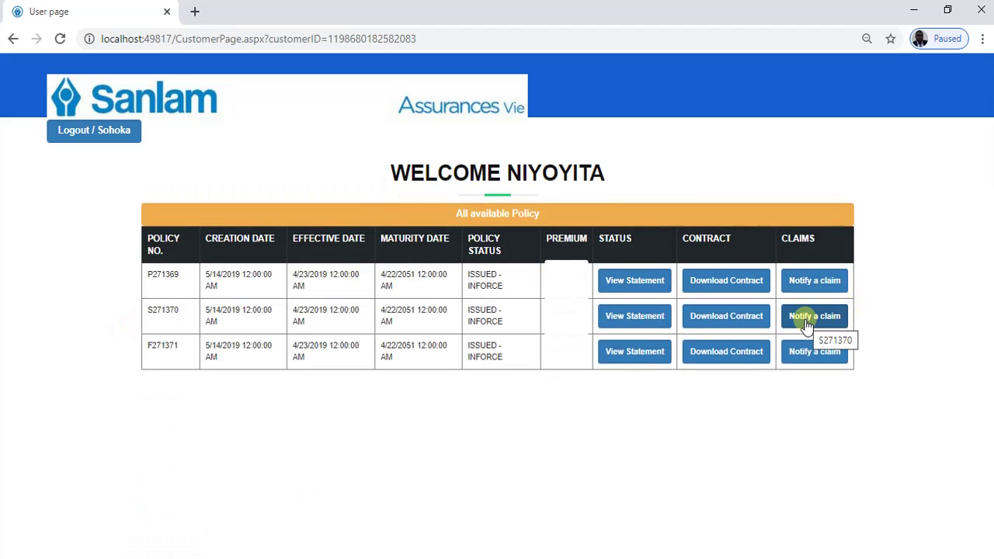
- Start a claim on the next policy with Kumenyekanisha urupfu as the claim type and continue
click(807, 325)
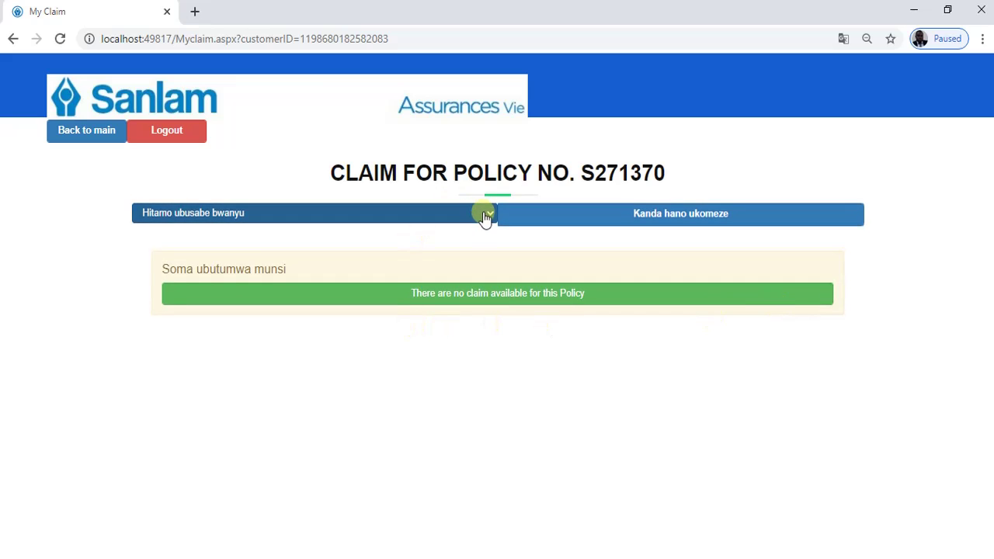
drag(590, 169, 687, 174)
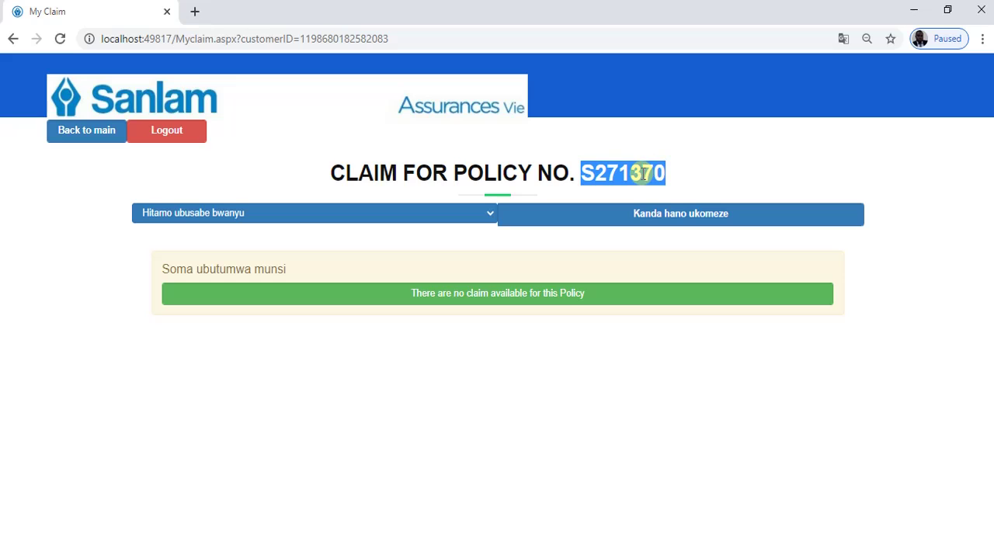
click(484, 218)
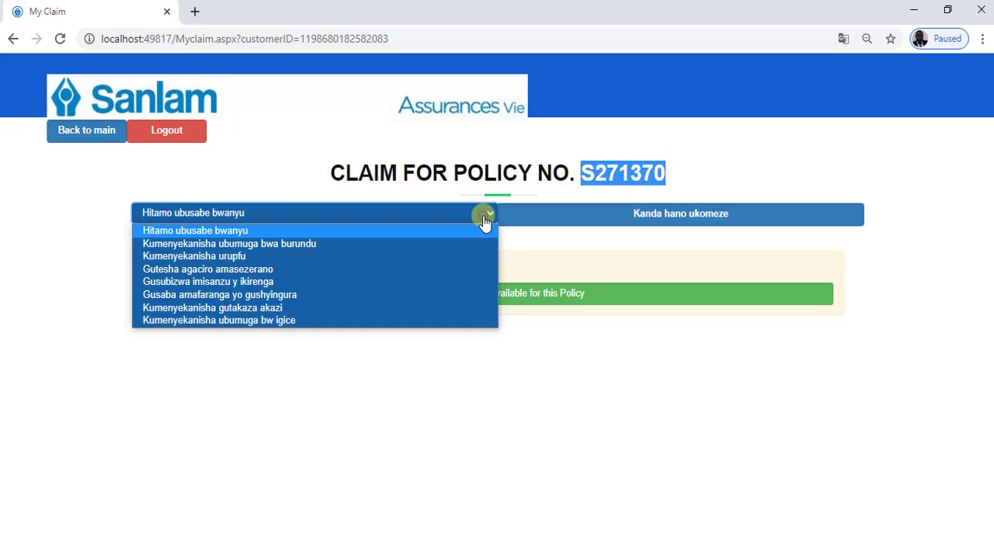
click(280, 255)
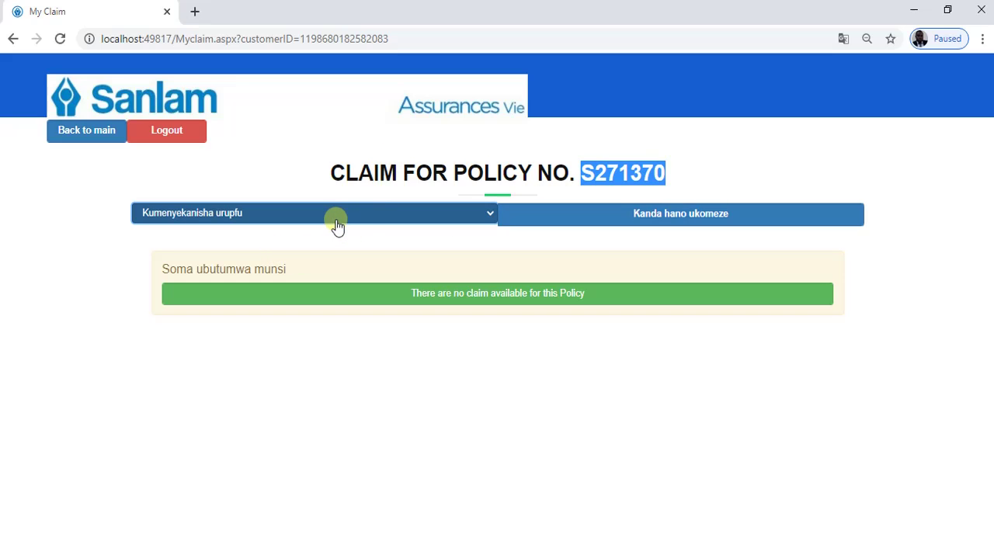
click(665, 172)
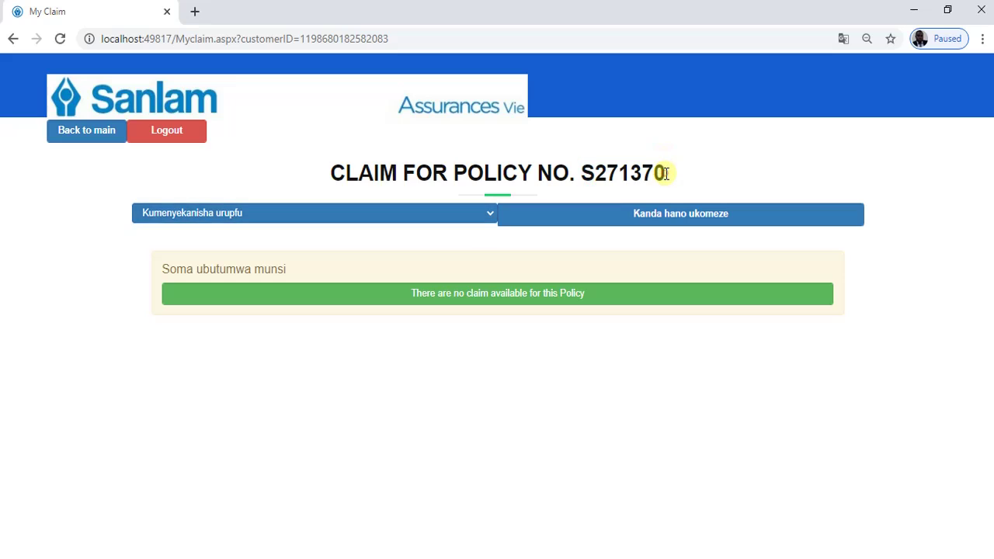
click(584, 217)
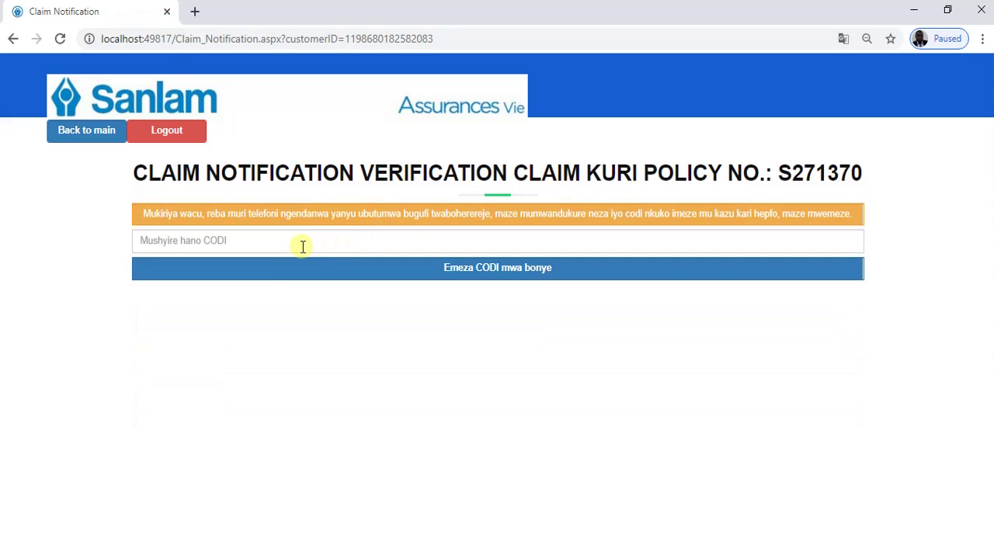
- Type the SMS verification code into the CODI field
click(301, 245)
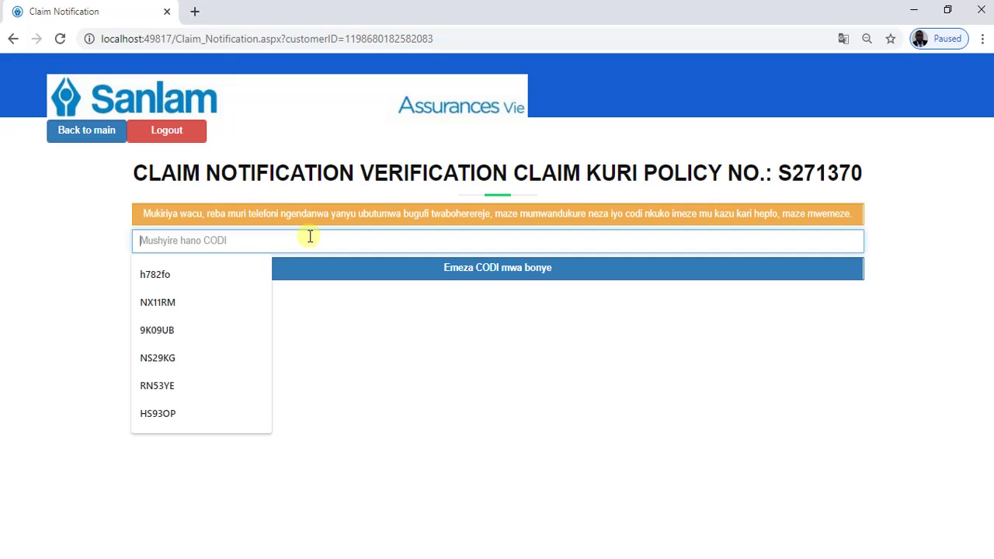
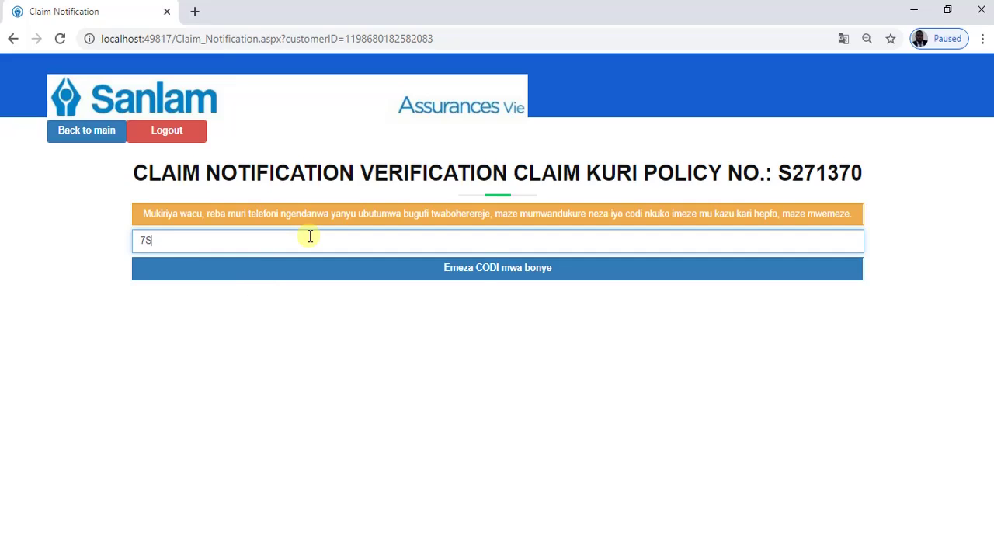
- Submit the verification code to open the claim form
click(309, 278)
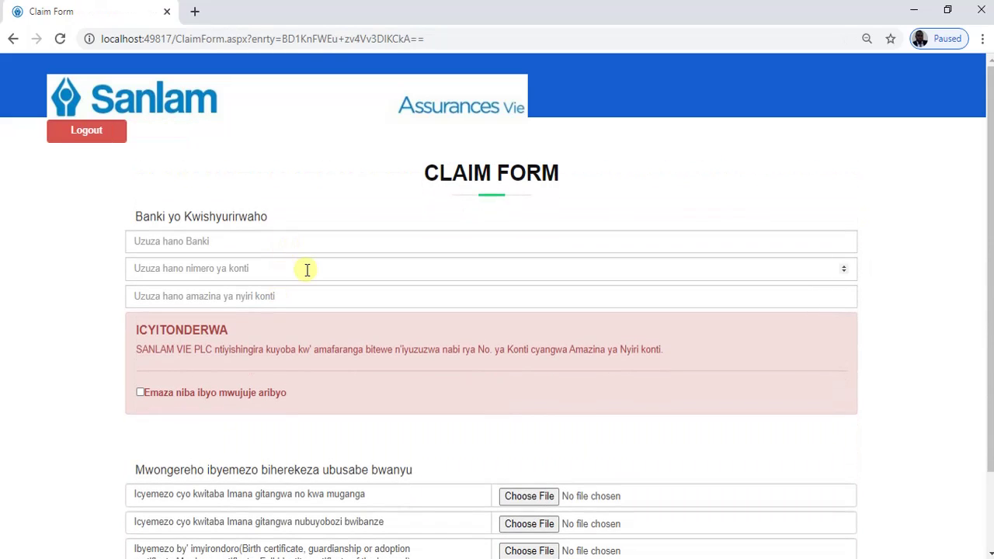
scroll(305, 271, down, 2)
scroll(306, 273, up, 2)
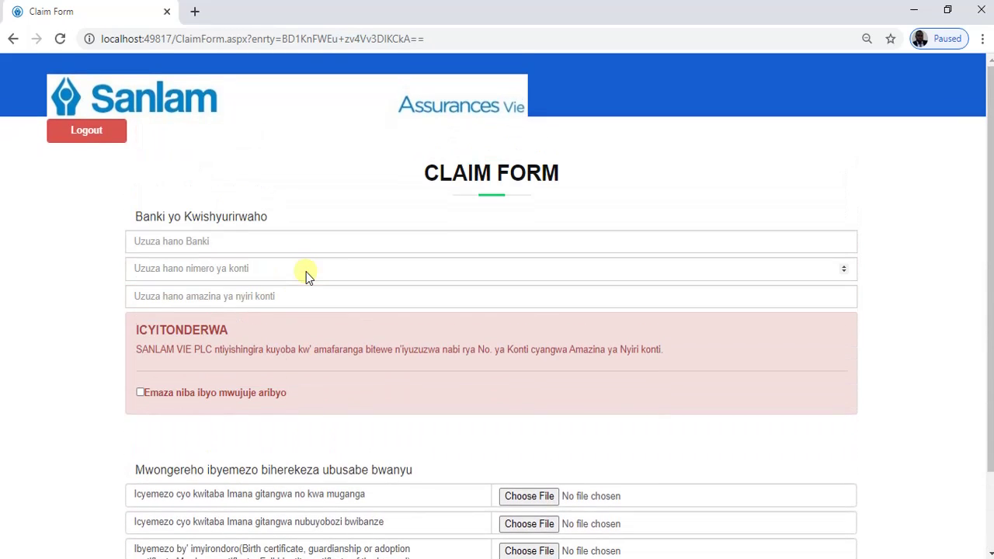
- Fill in bank BK, the account number and holder name, and confirm they are correct
click(208, 246)
click(173, 271)
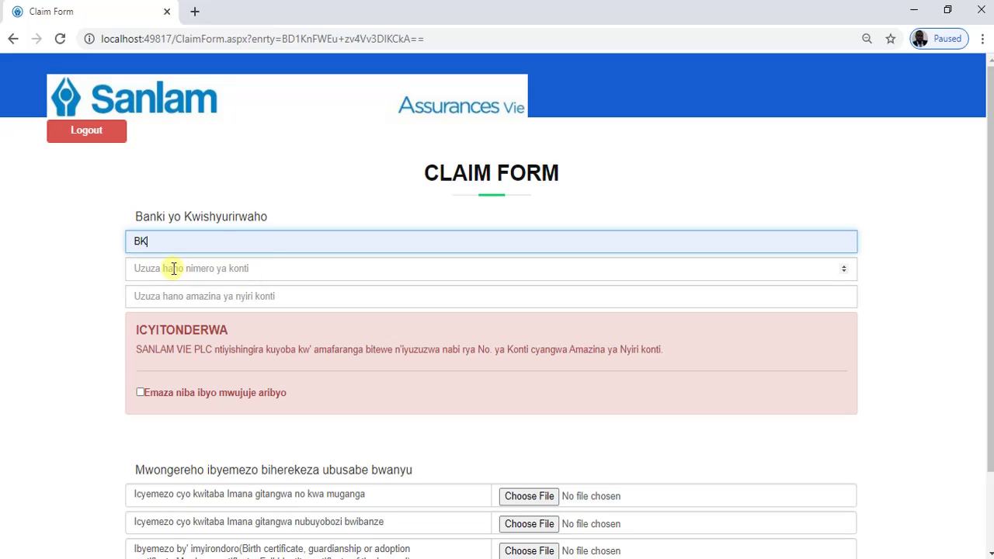
click(173, 268)
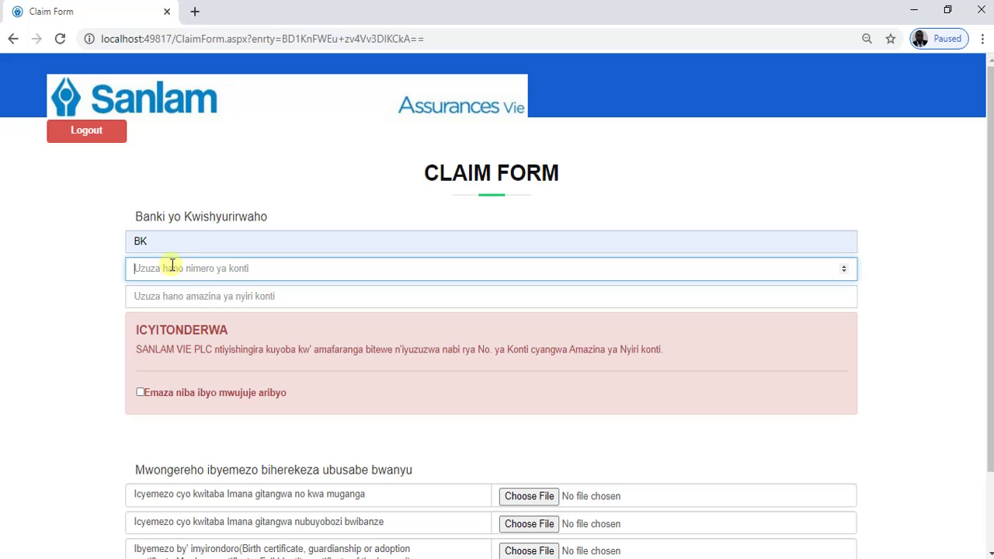
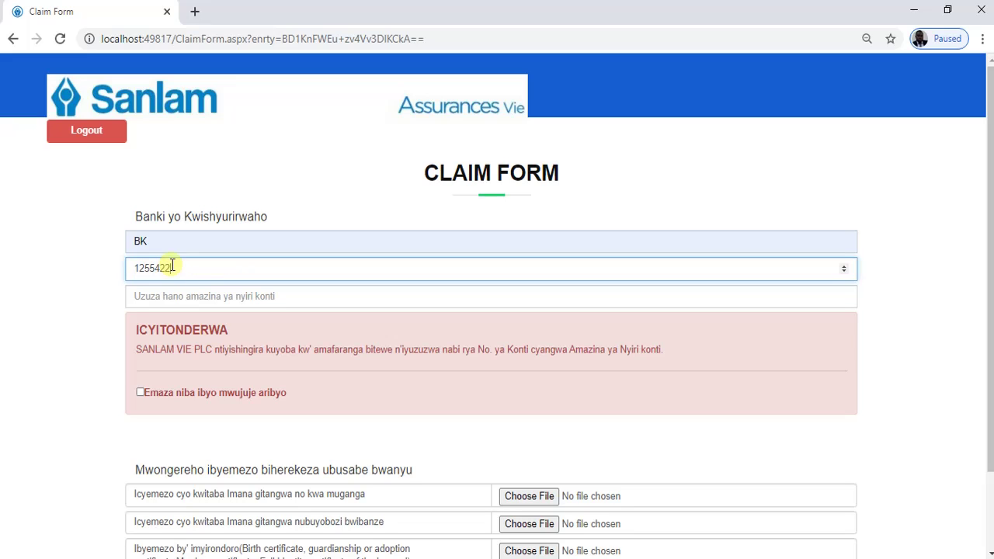
click(173, 296)
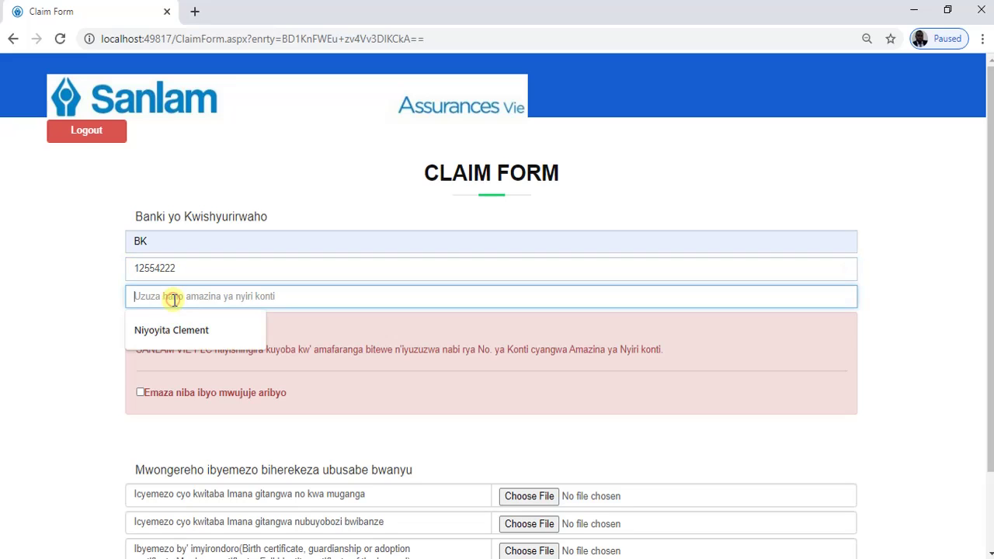
click(173, 330)
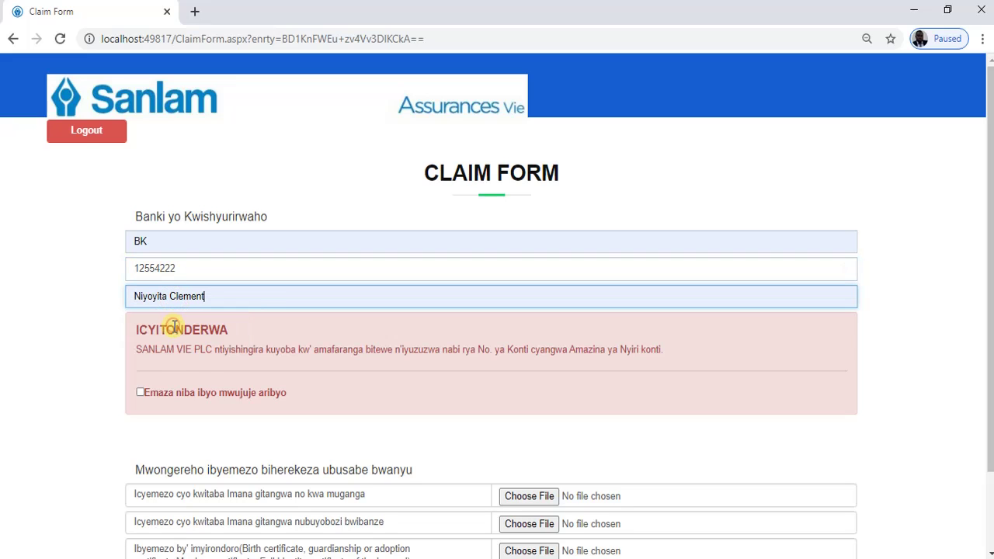
click(140, 394)
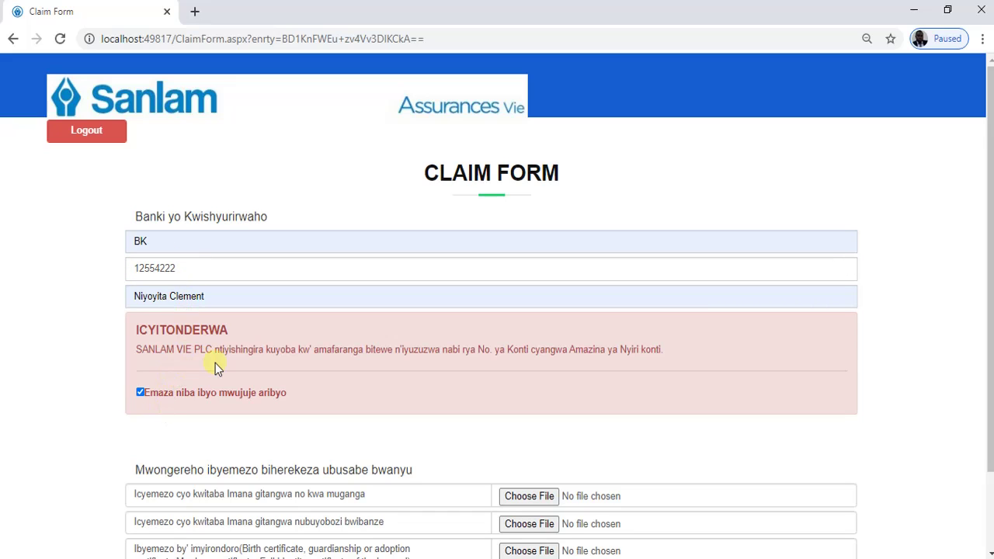
scroll(215, 402, down, 1)
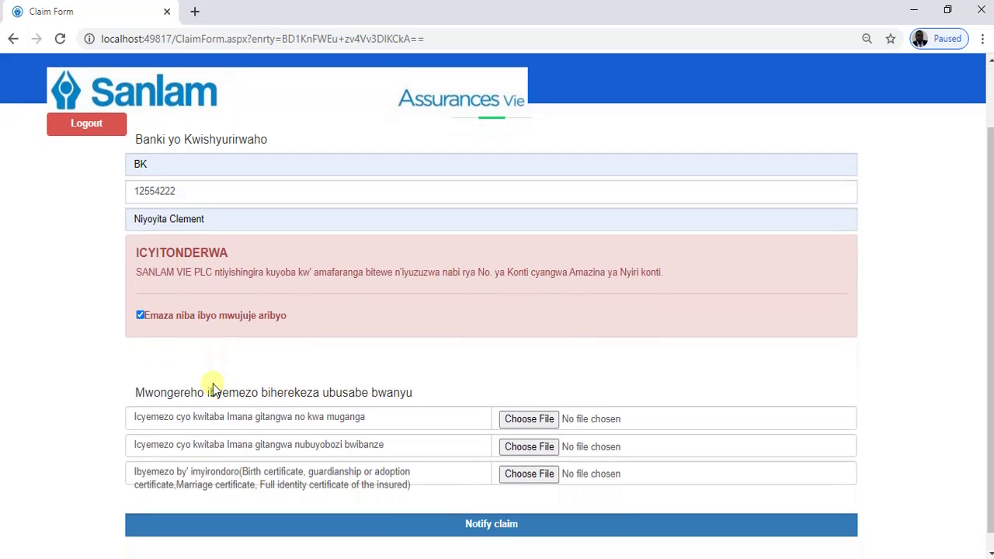
scroll(214, 385, down, 1)
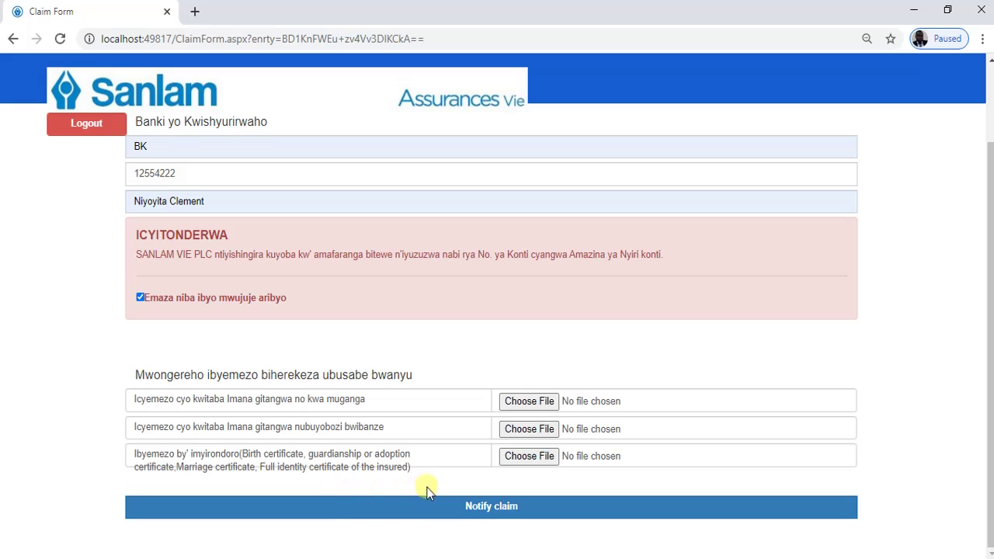
click(456, 507)
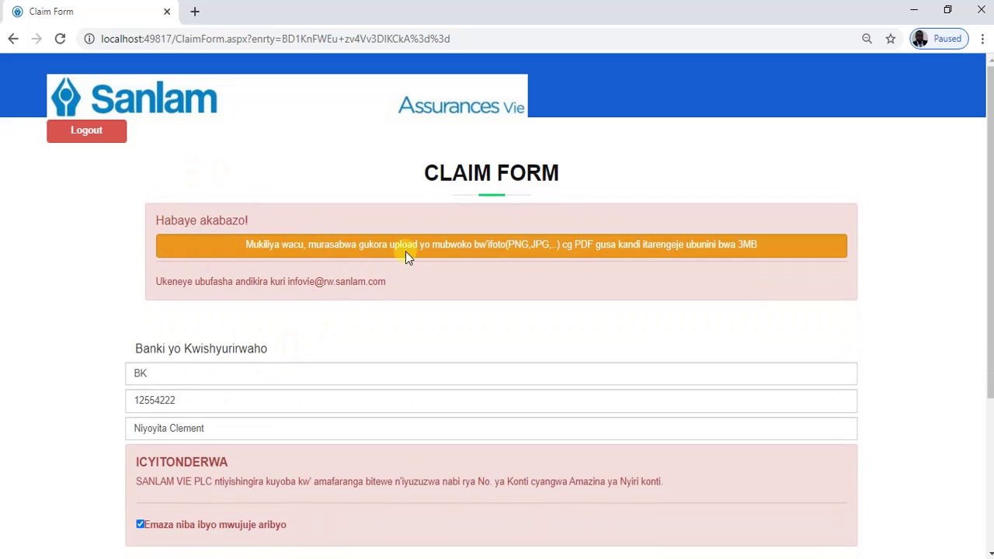
scroll(454, 296, down, 3)
scroll(452, 295, up, 3)
scroll(417, 388, down, 2)
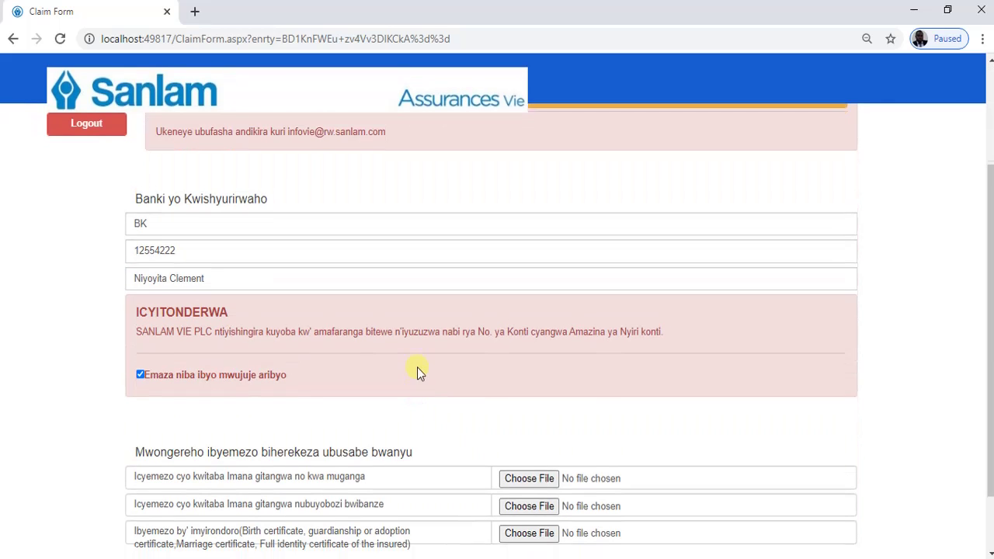
scroll(417, 371, up, 1)
scroll(418, 367, down, 2)
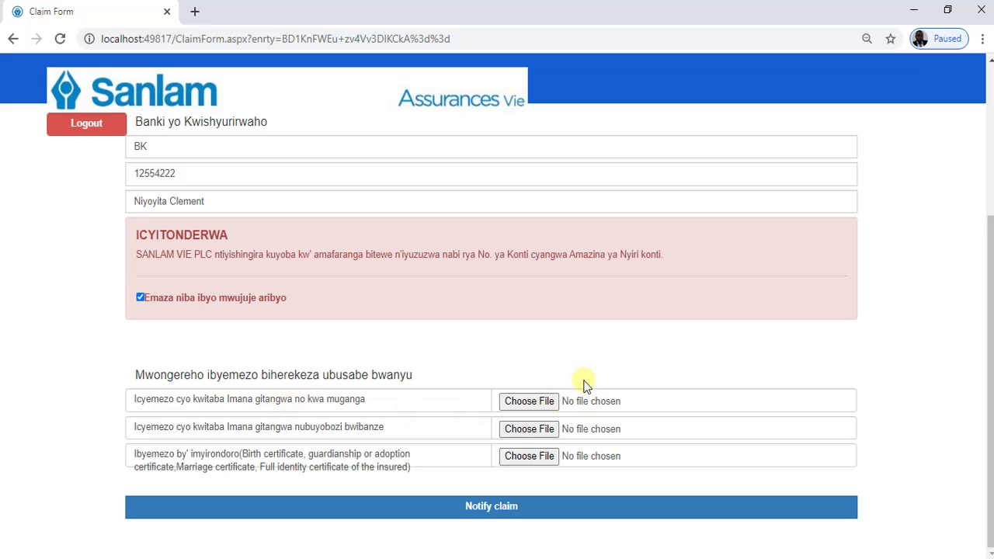
scroll(541, 401, up, 2)
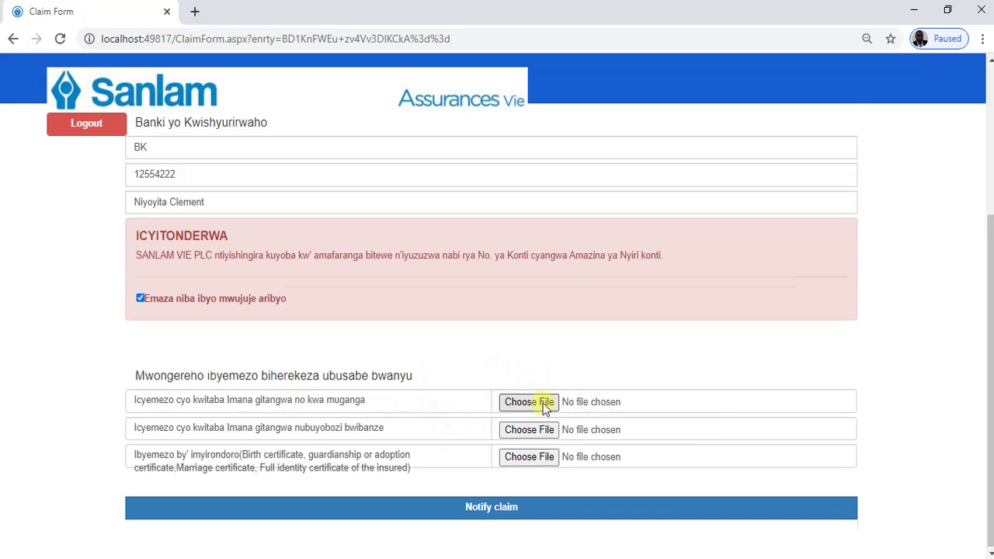
scroll(541, 400, up, 1)
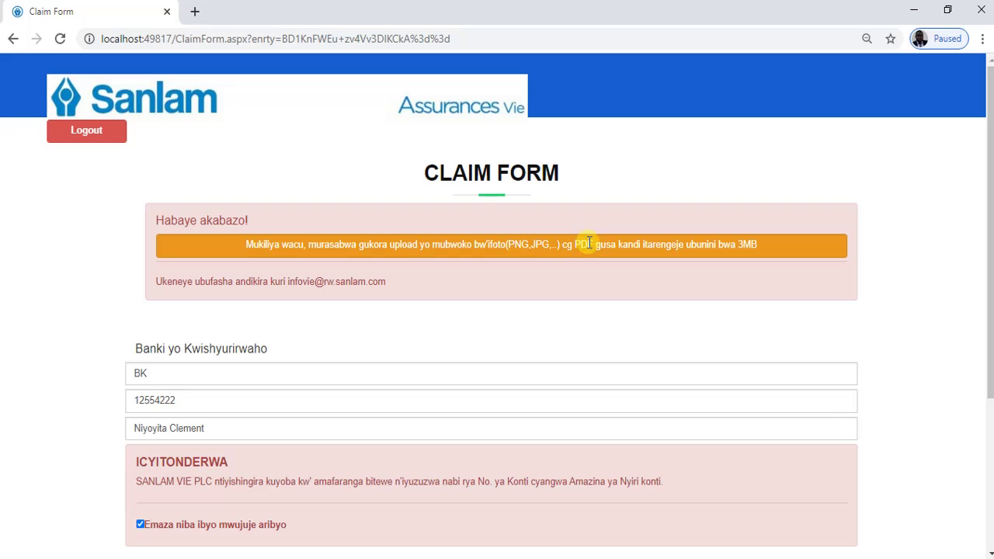
double_click(590, 244)
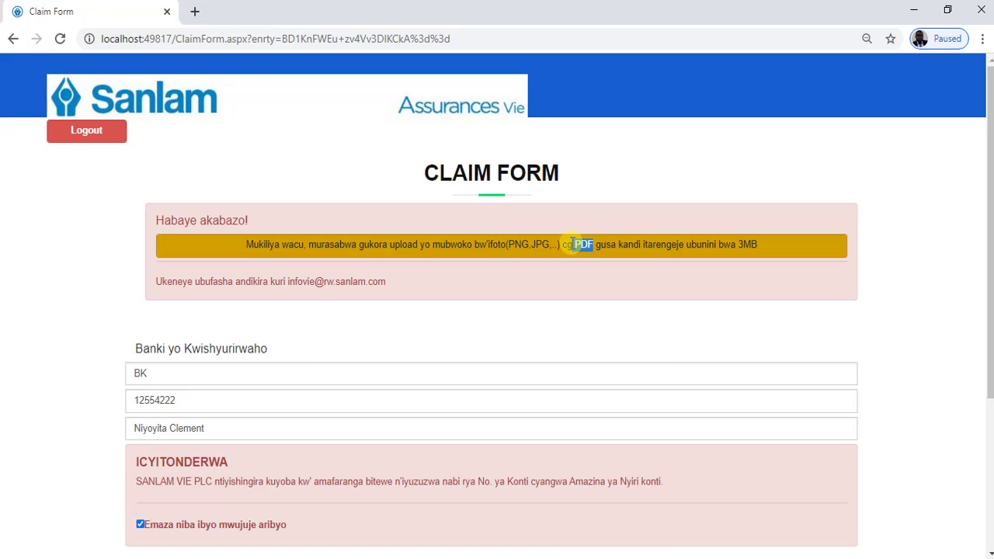
scroll(503, 328, down, 3)
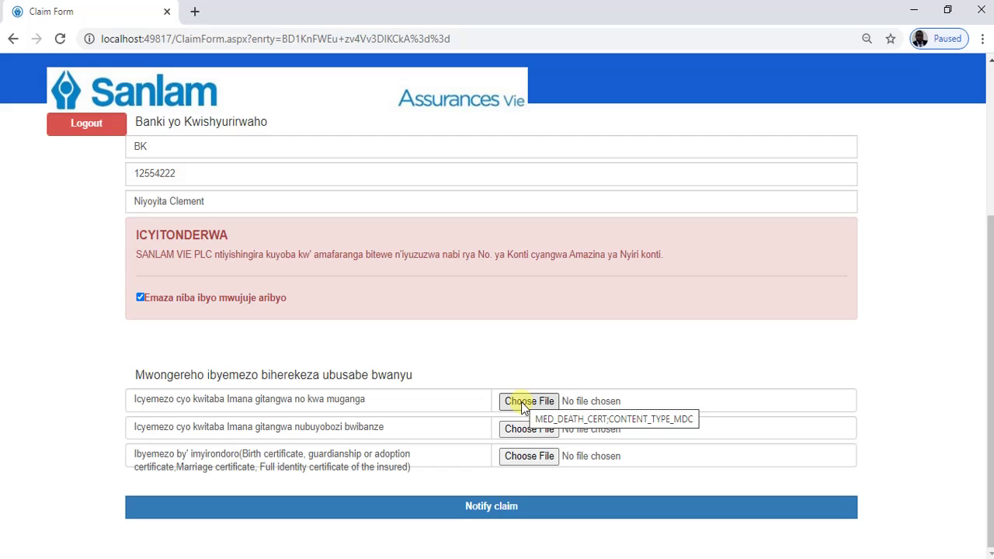
- Attach Back-end Javaspring webservices.PNG to the first document and a PDF to the second
click(521, 402)
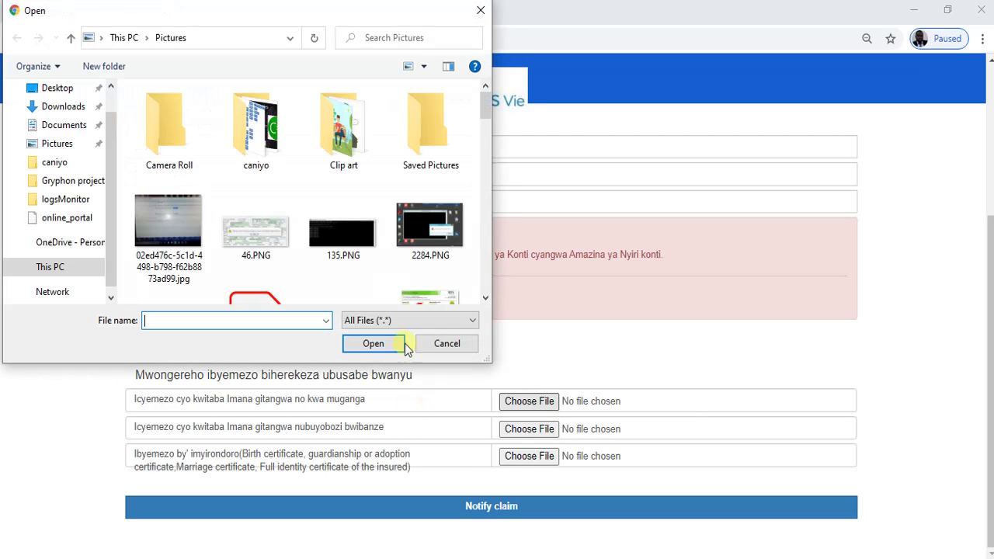
scroll(323, 201, down, 5)
scroll(328, 208, up, 5)
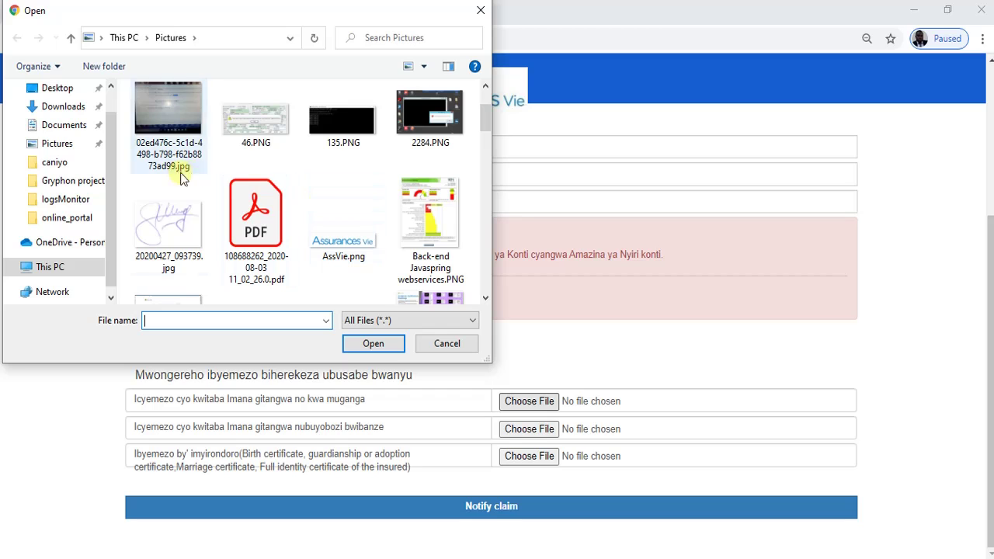
click(447, 201)
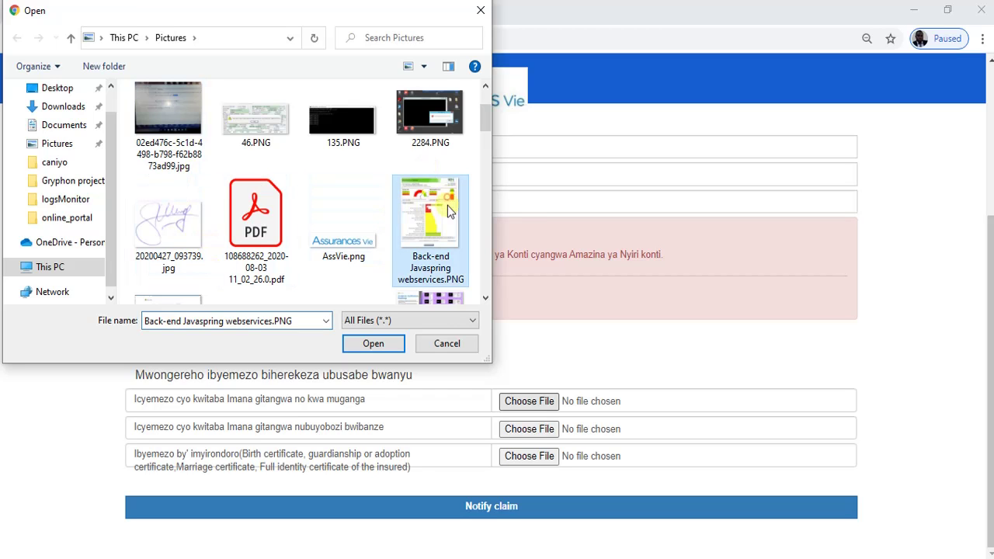
click(363, 345)
click(512, 429)
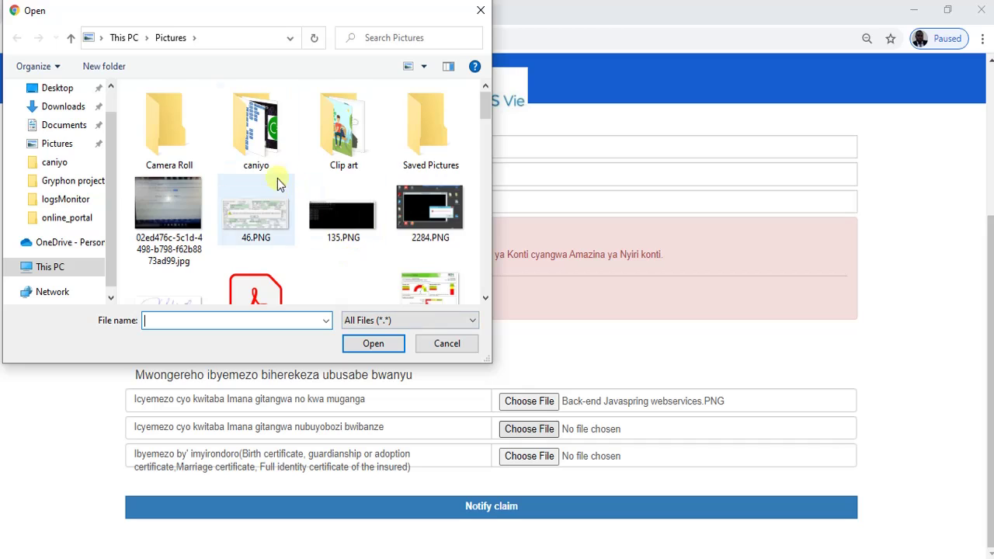
scroll(277, 183, down, 1)
click(252, 237)
click(373, 343)
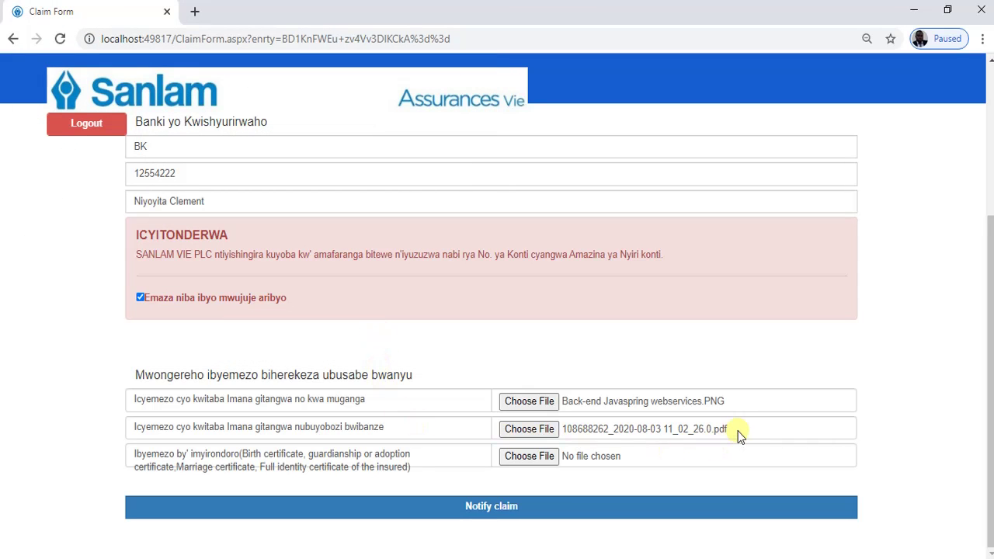
- Attach the jpg photo to the third document and submit the claim
click(515, 456)
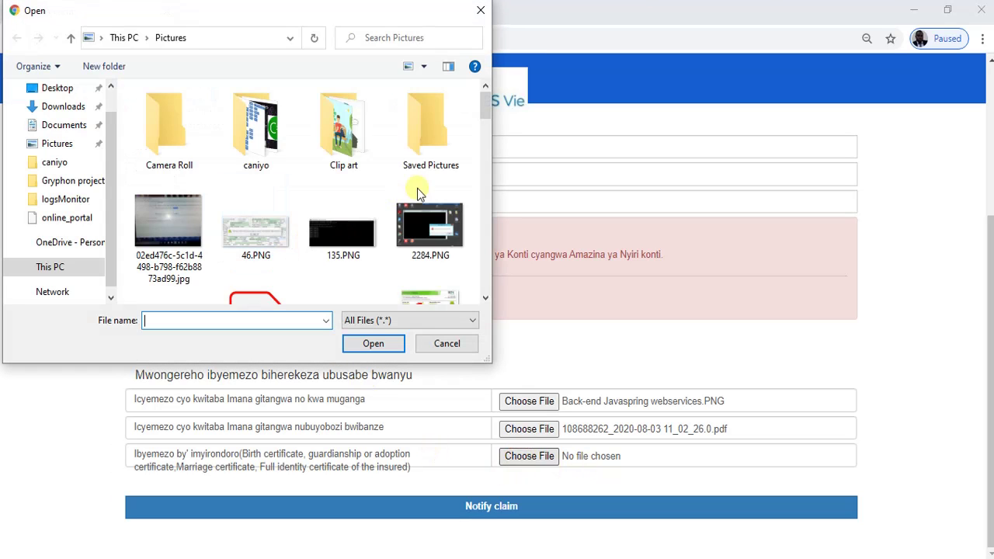
scroll(421, 202, down, 2)
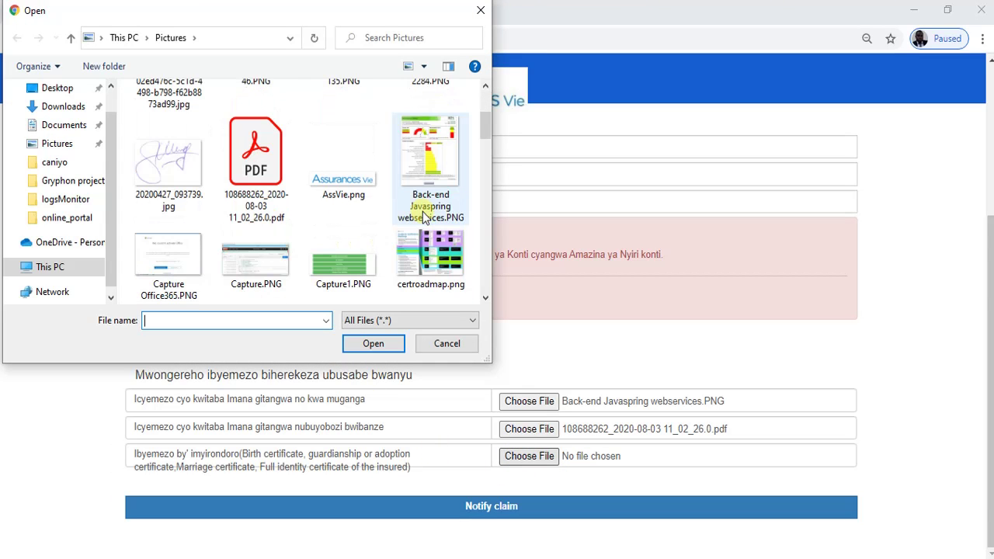
scroll(366, 257, down, 2)
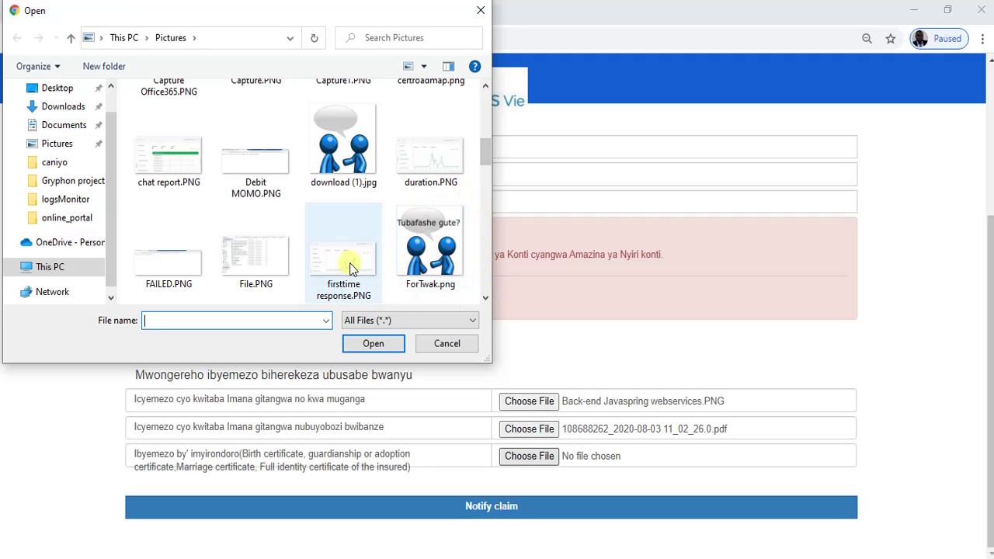
scroll(379, 193, up, 3)
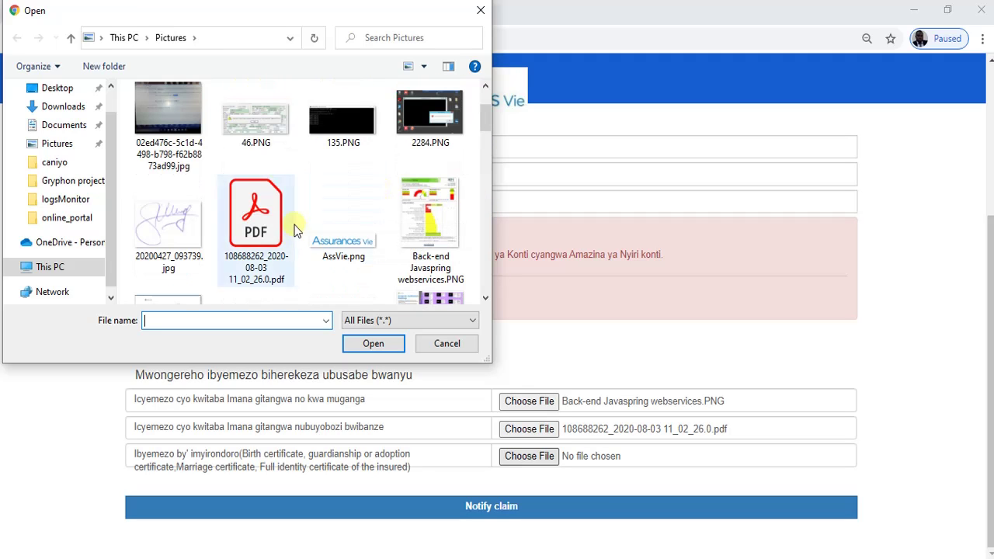
click(172, 106)
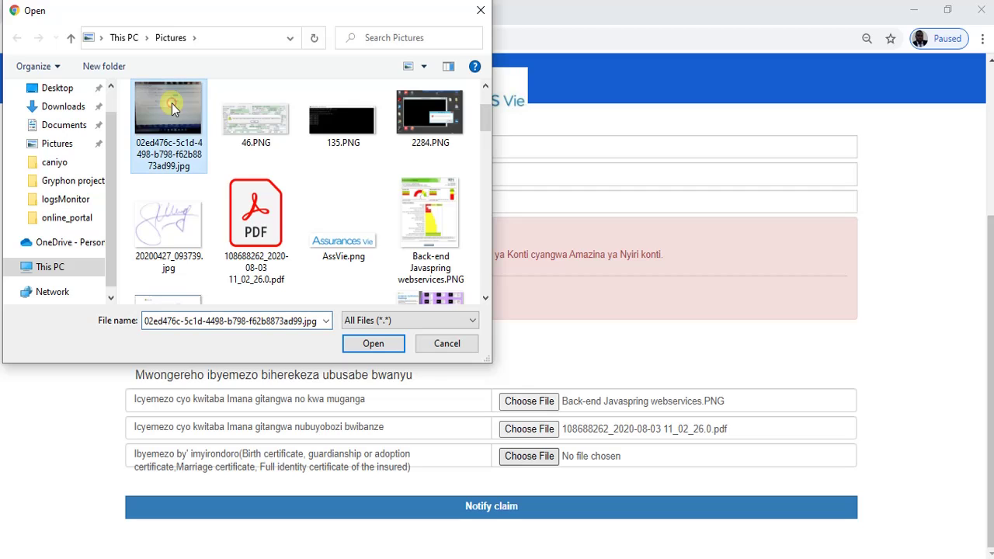
click(379, 347)
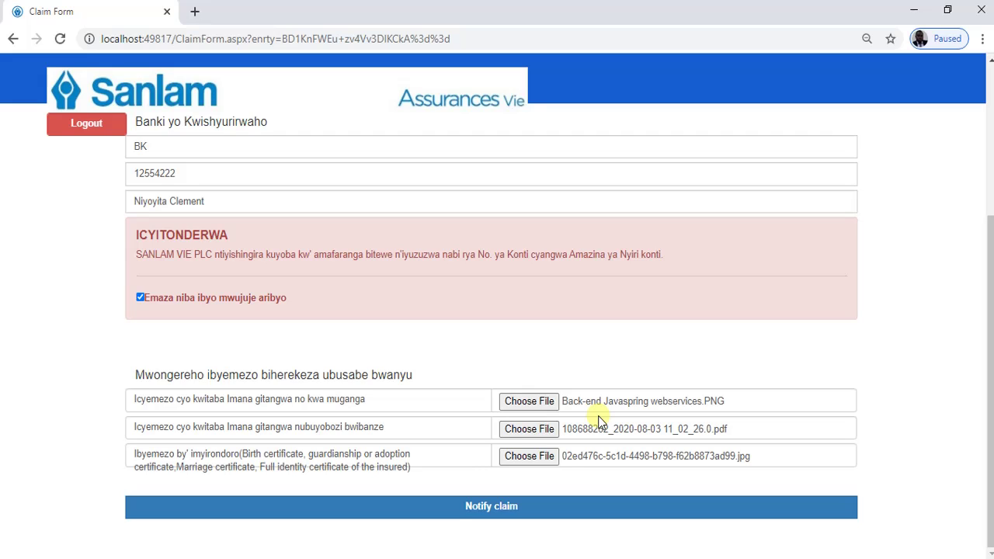
click(491, 510)
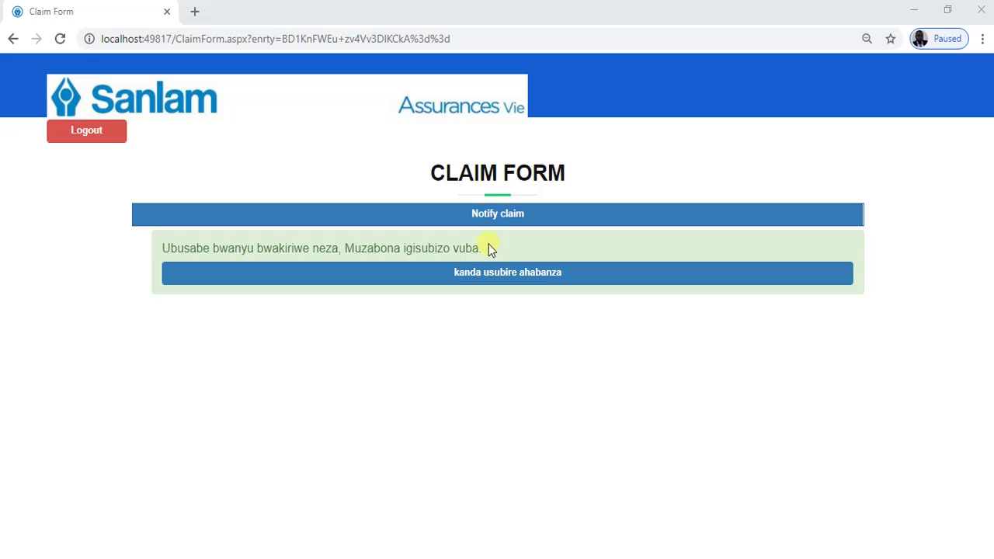
- Leave the claim confirmation, return to the policy list, and log out of the portal
drag(478, 247, 155, 254)
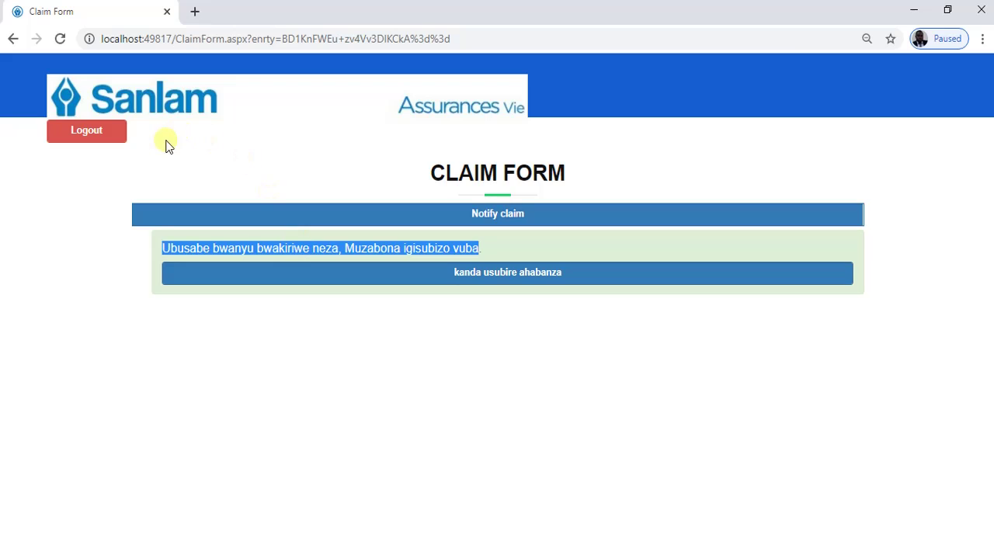
click(368, 364)
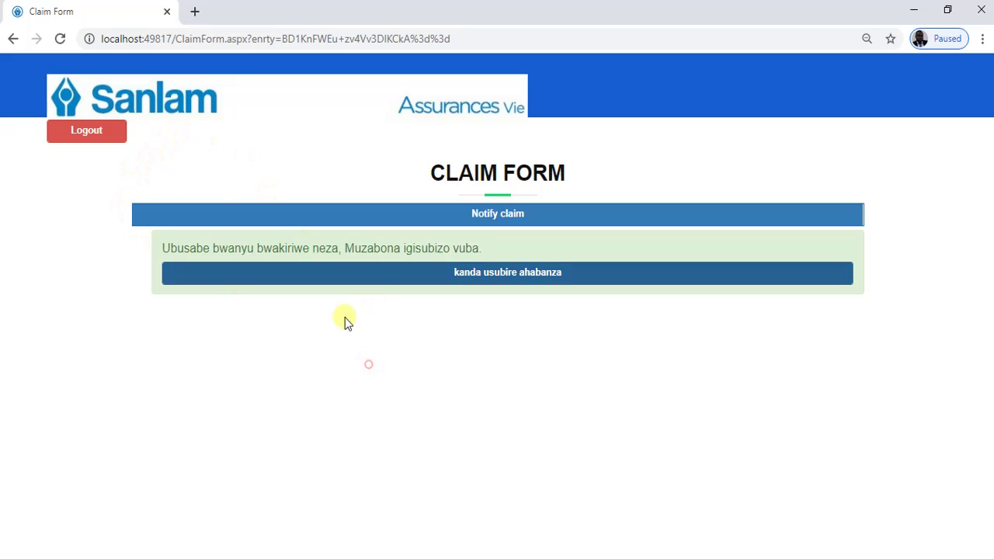
click(368, 278)
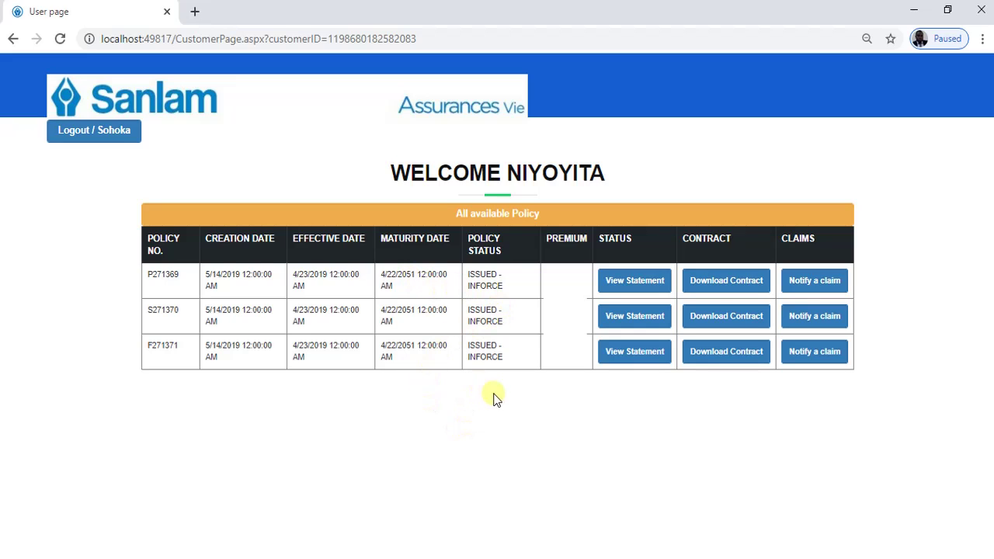
click(110, 133)
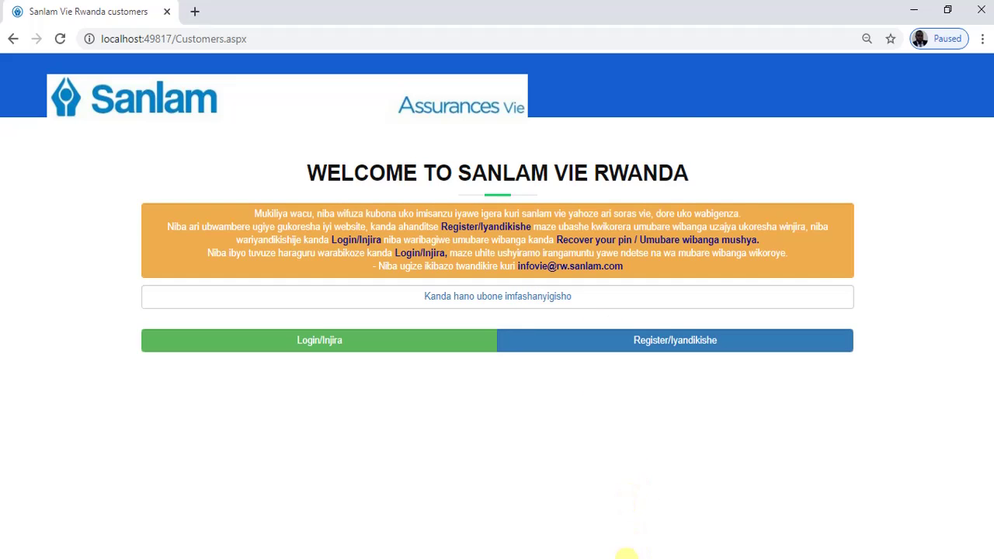
- Bring up the Word document Document1 showing the Sanlam SMS with the policy link and code
click(624, 557)
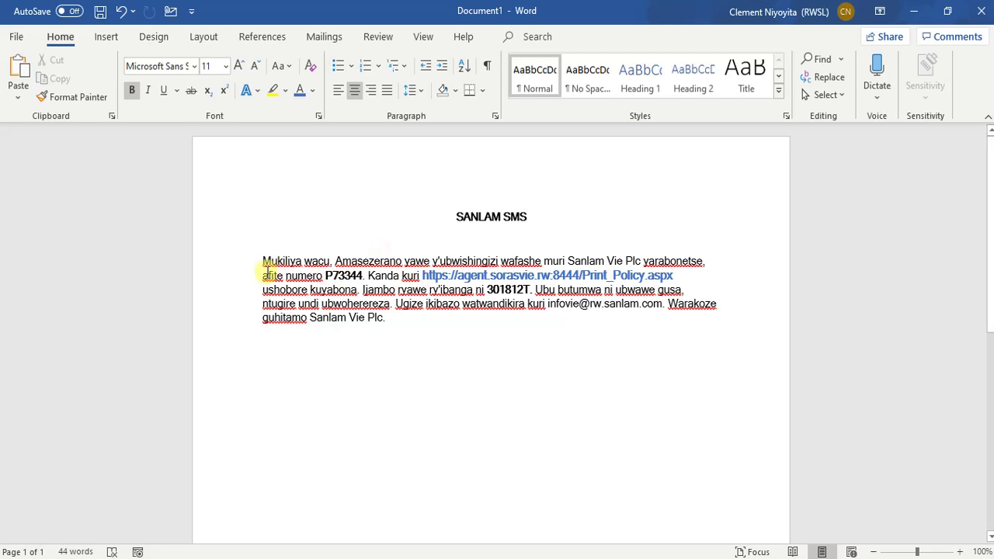
- Look over the SMS's policy number, link and access code, and copy the access code
drag(263, 262, 497, 324)
click(474, 351)
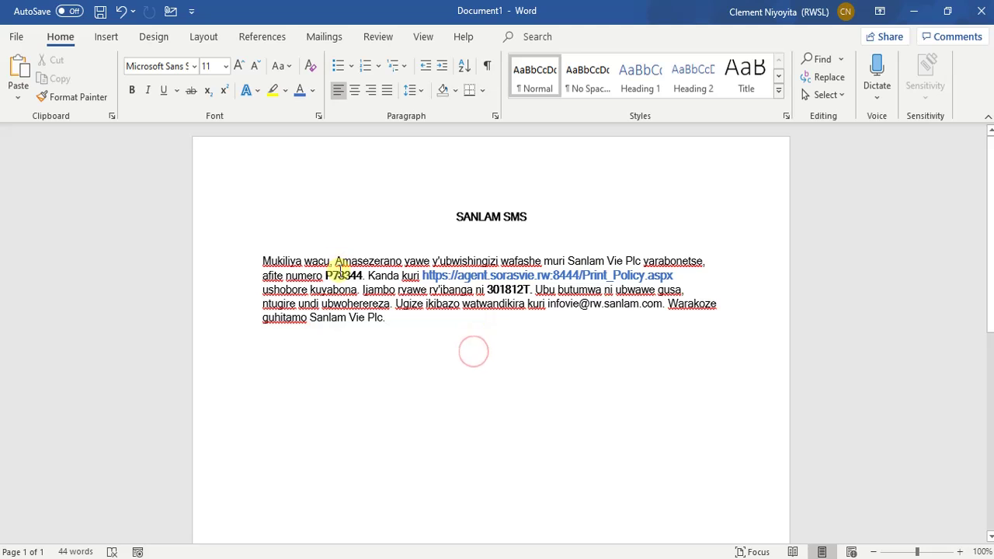
drag(364, 274, 326, 276)
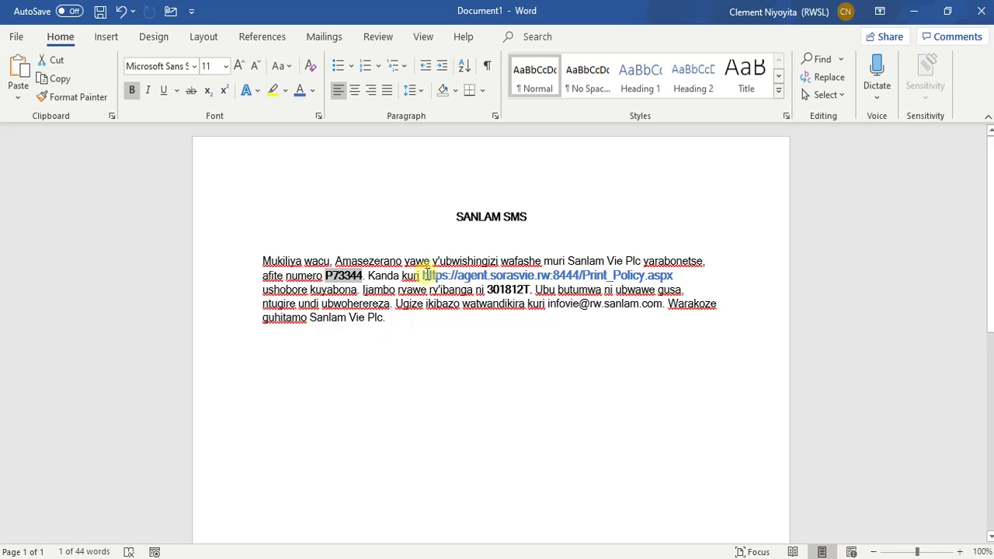
drag(423, 276, 676, 276)
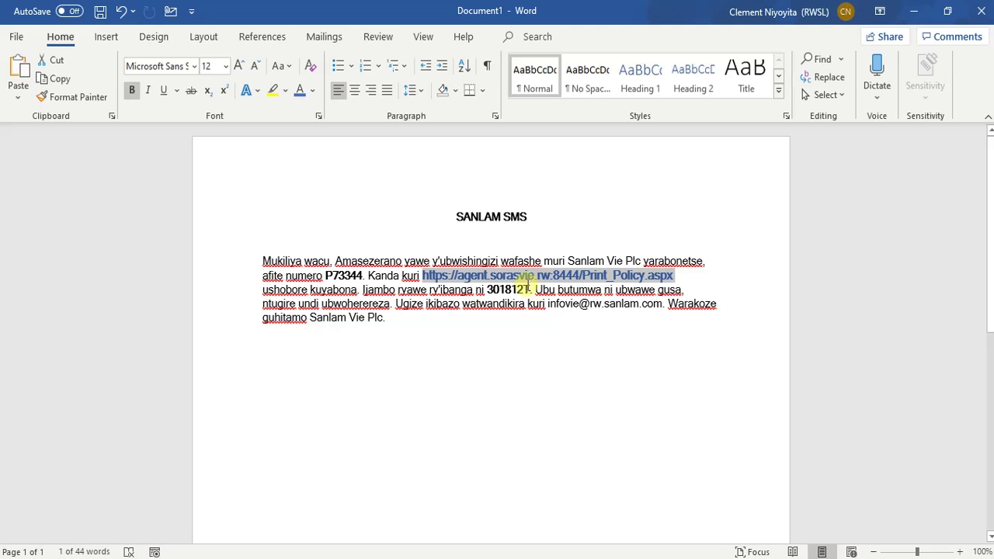
drag(528, 289, 488, 289)
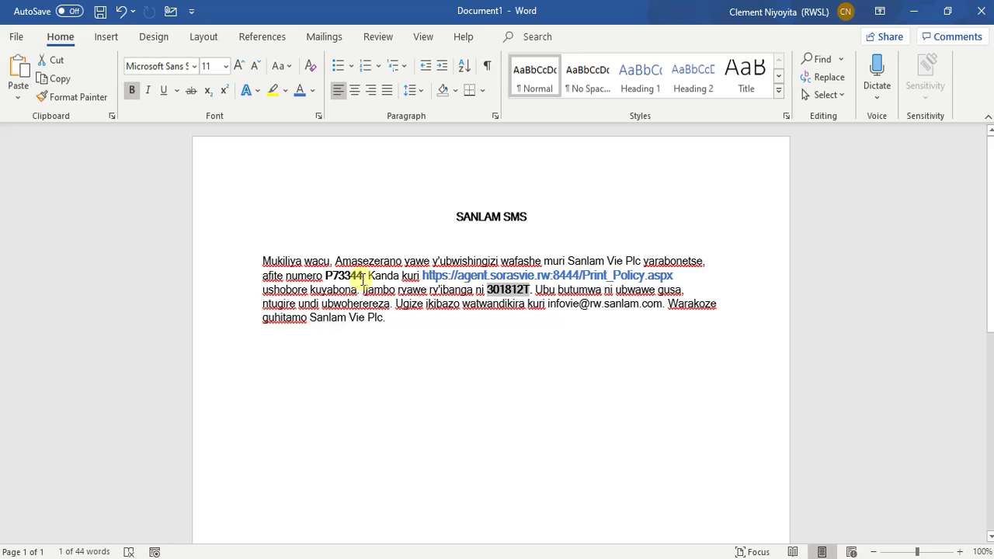
drag(364, 276, 326, 275)
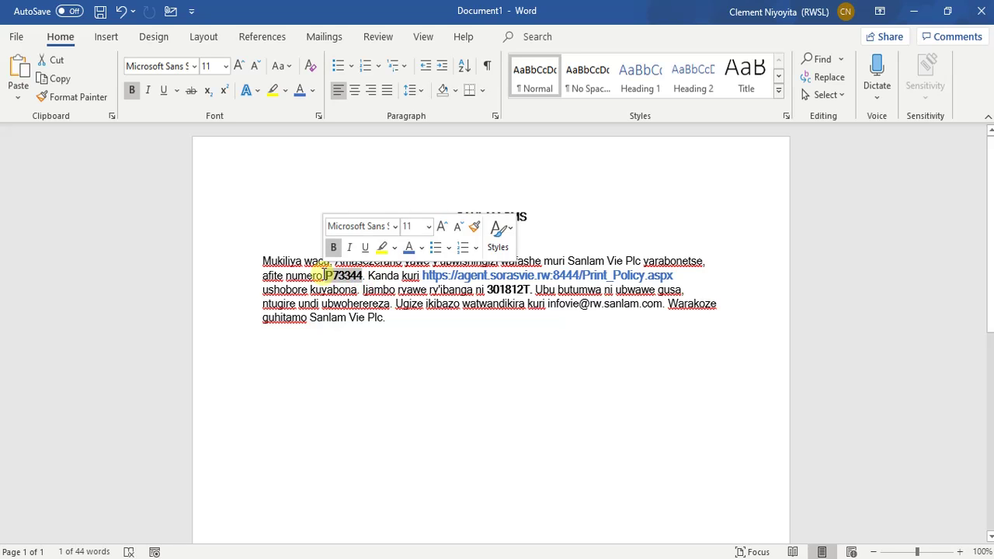
click(419, 397)
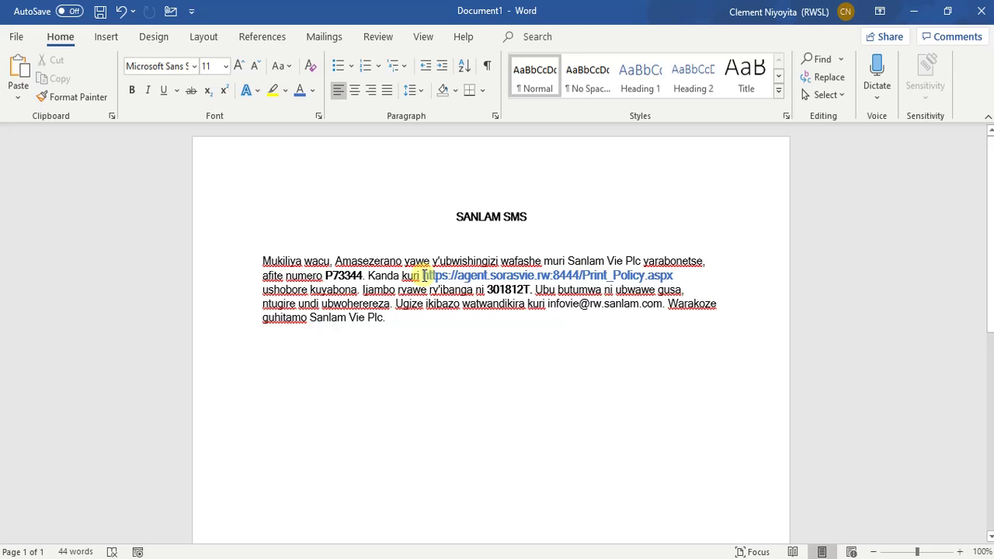
click(422, 276)
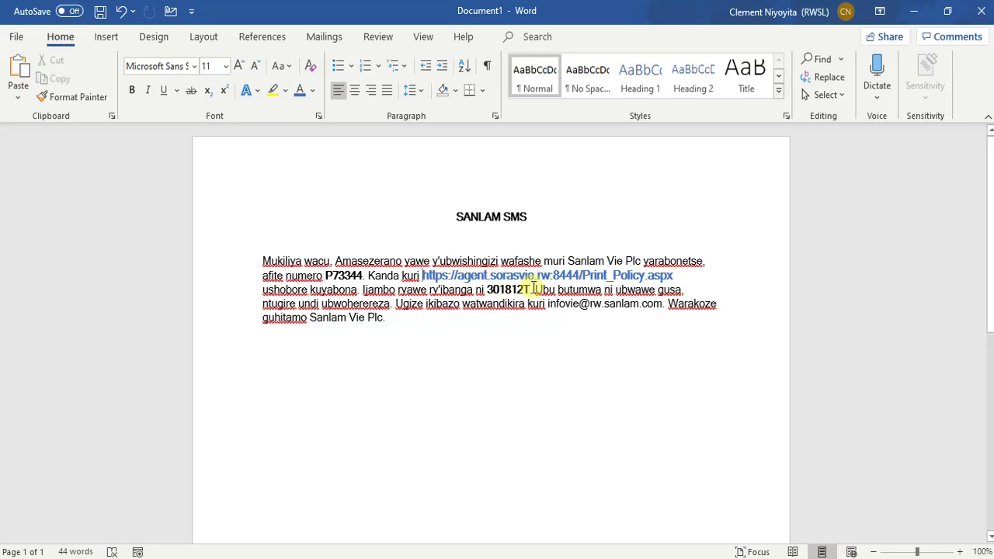
drag(531, 288, 488, 290)
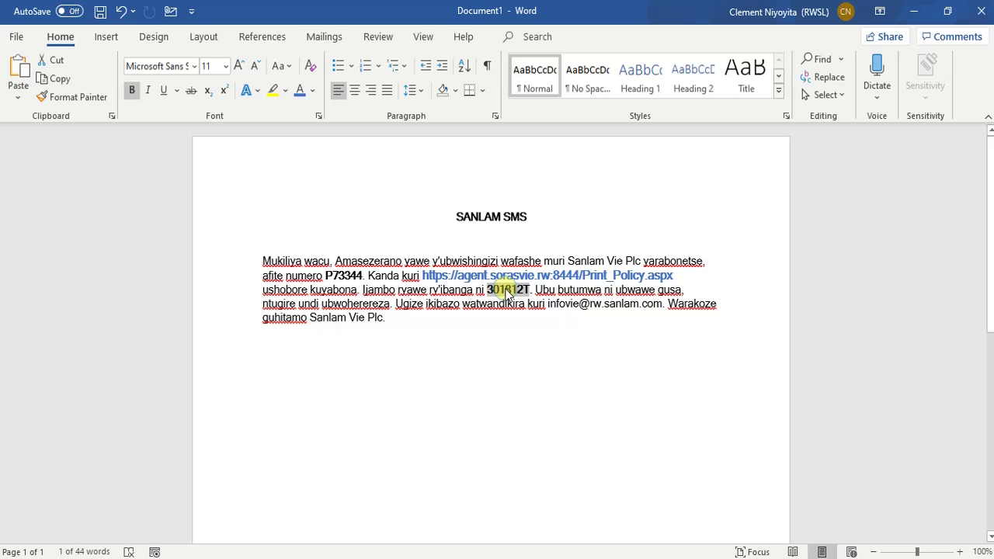
right_click(508, 291)
click(544, 323)
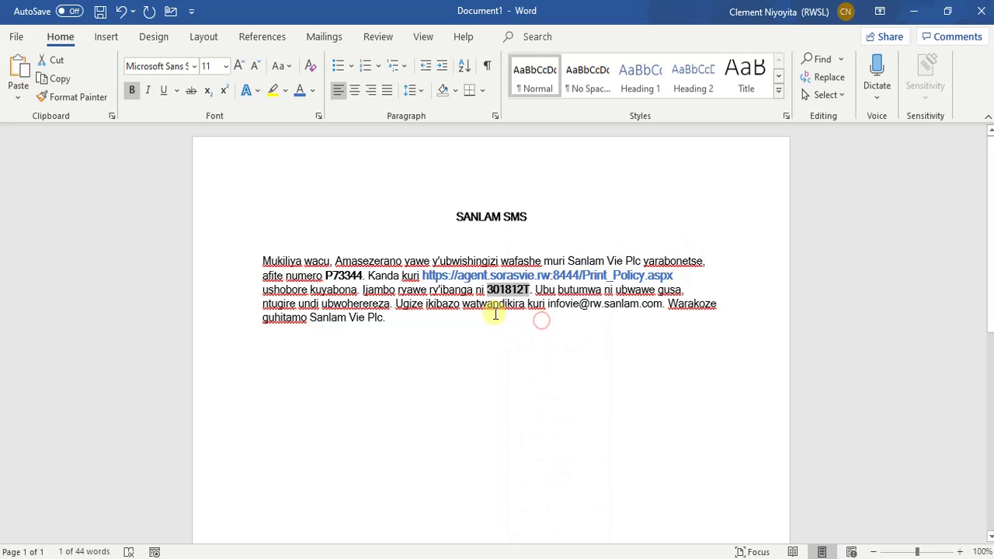
click(483, 313)
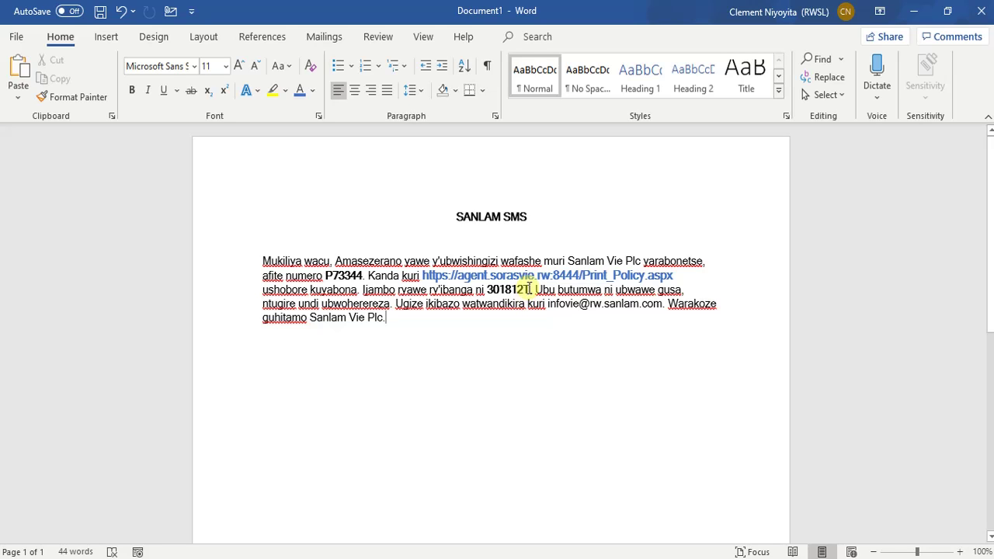
- Copy the Print_Policy.aspx link from the SMS and return to the Sanlam portal
drag(528, 289, 492, 291)
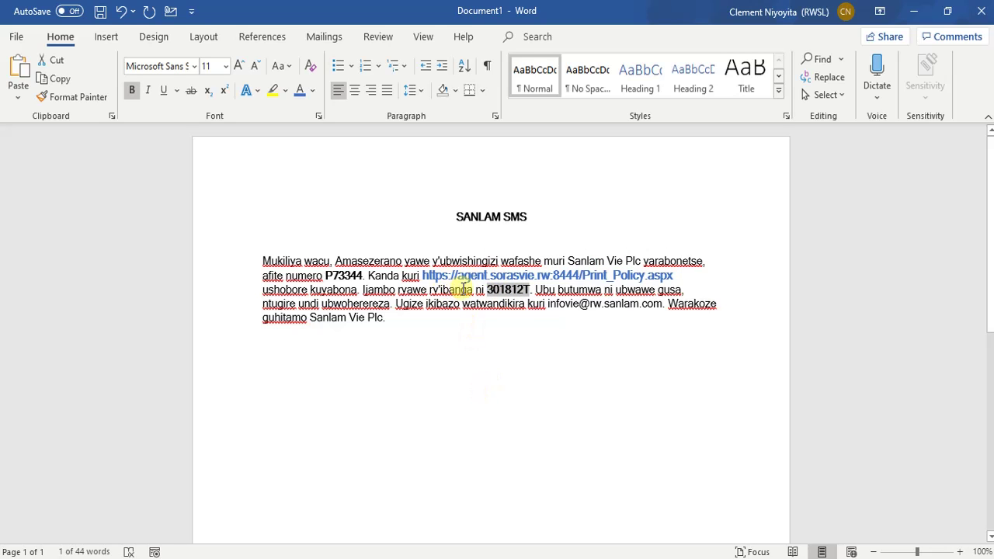
drag(423, 277, 600, 280)
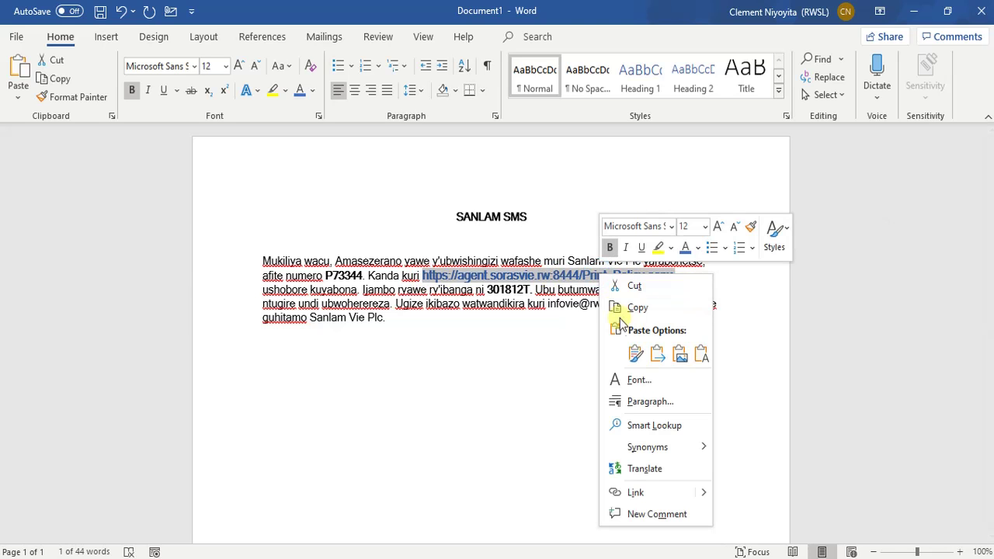
click(628, 306)
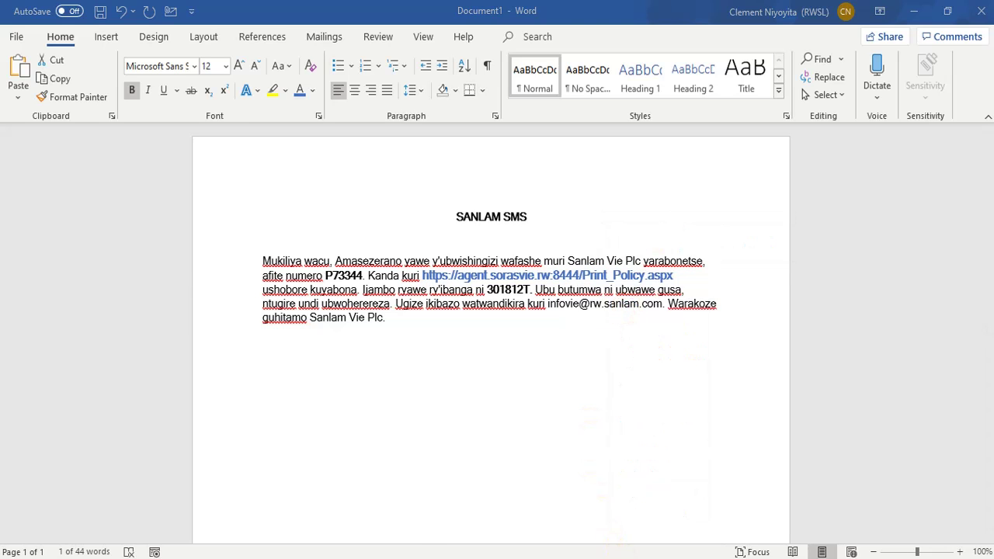
mouse_move(617, 551)
click(852, 493)
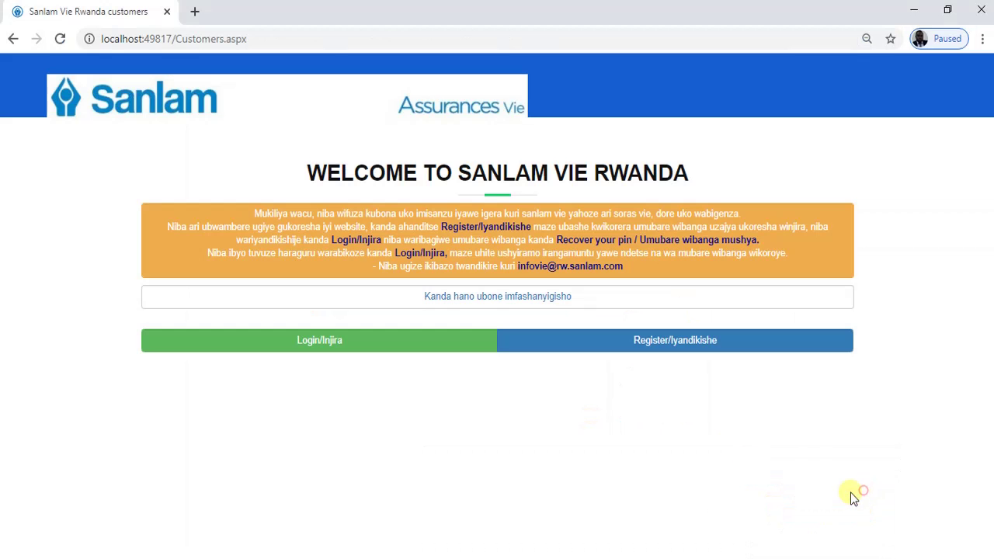
- Load the copied Print_Policy.aspx link in the browser's address bar
click(296, 43)
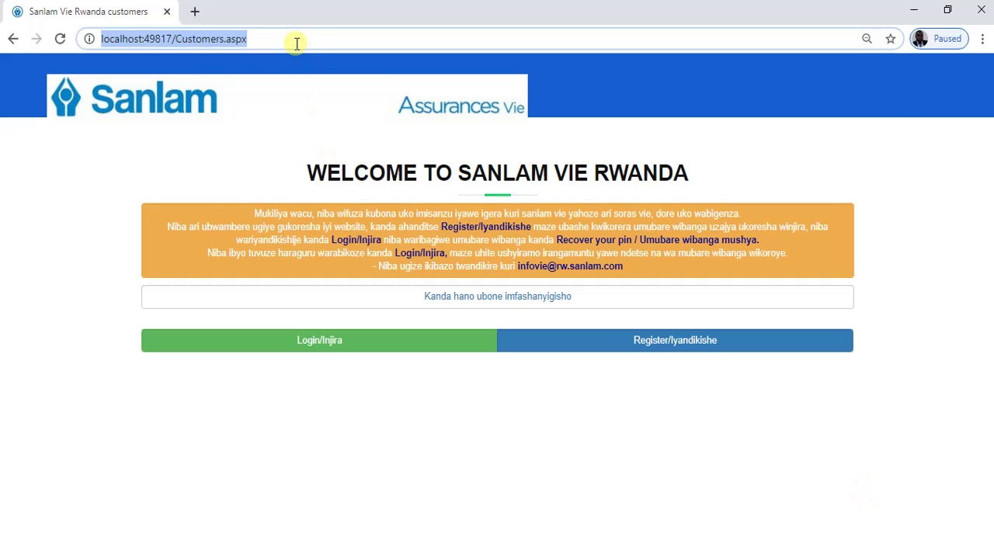
key(ctrl+v)
key(Return)
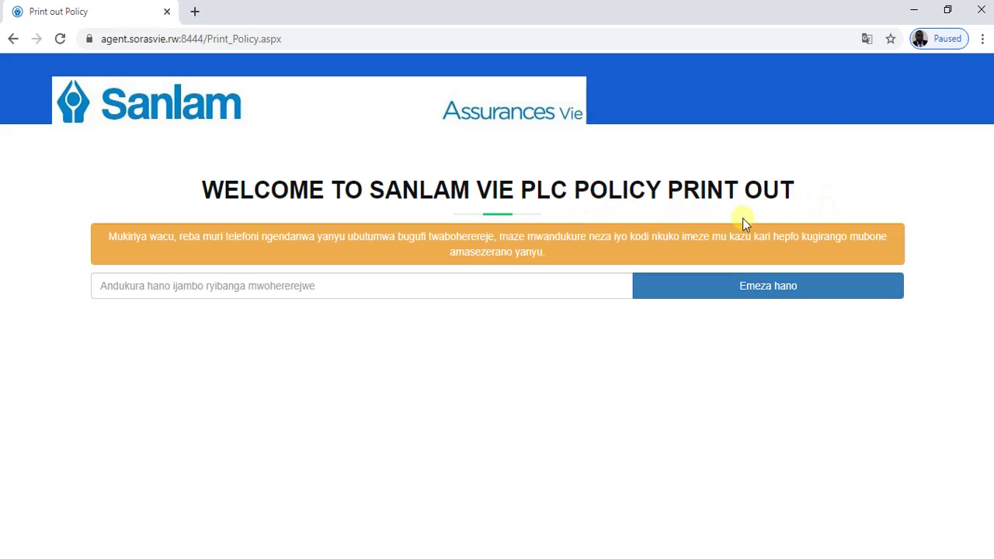
- Fill in the saved SMS access code, checking it against the SMS, and submit it
click(127, 285)
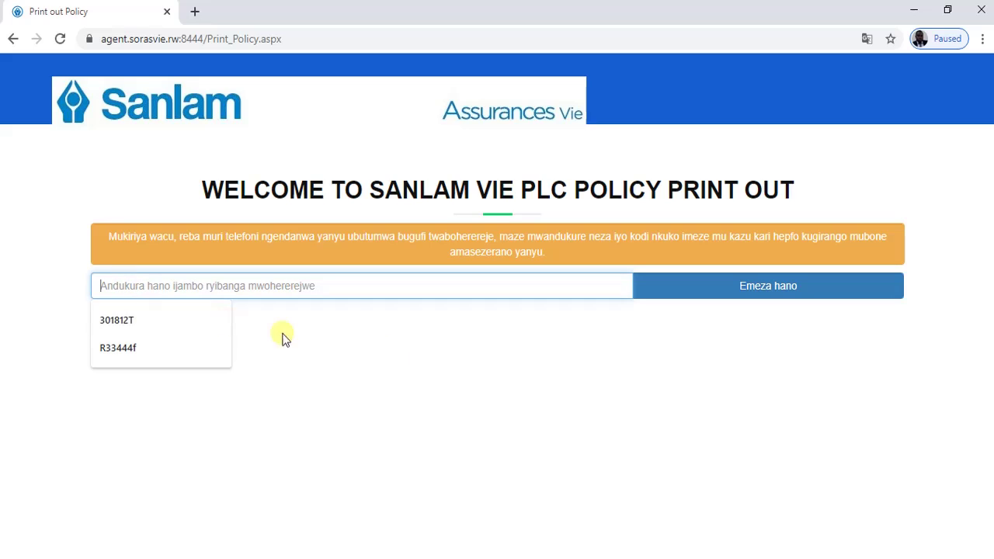
click(140, 326)
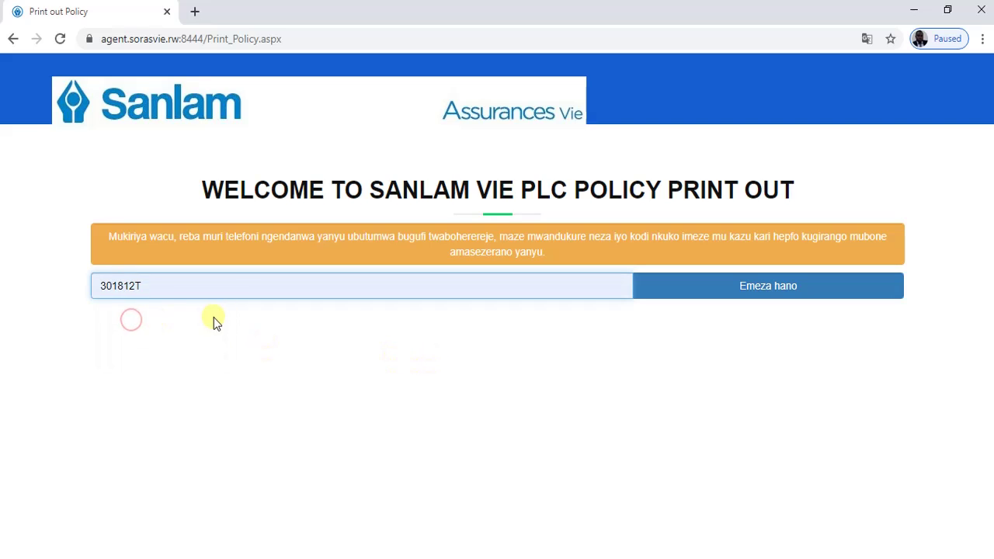
click(327, 331)
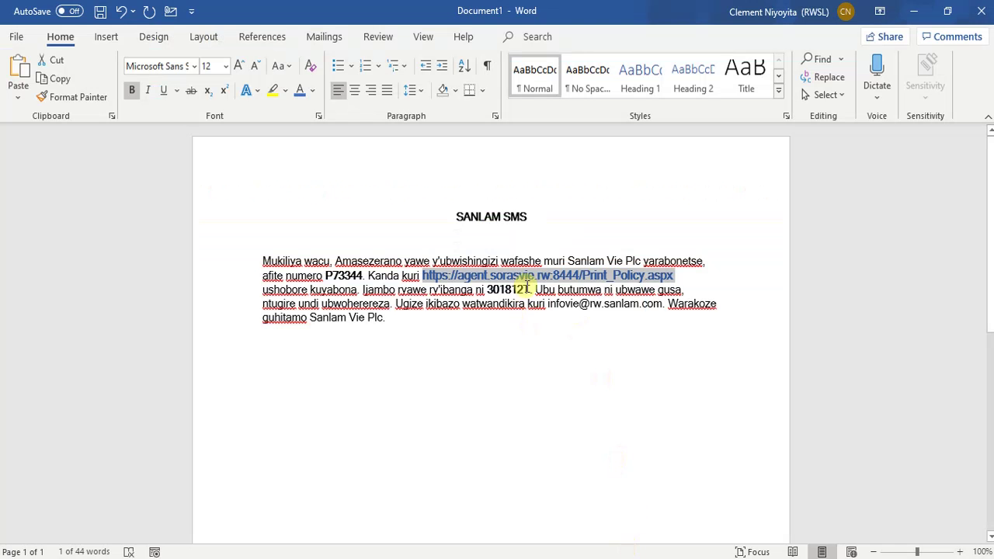
double_click(528, 289)
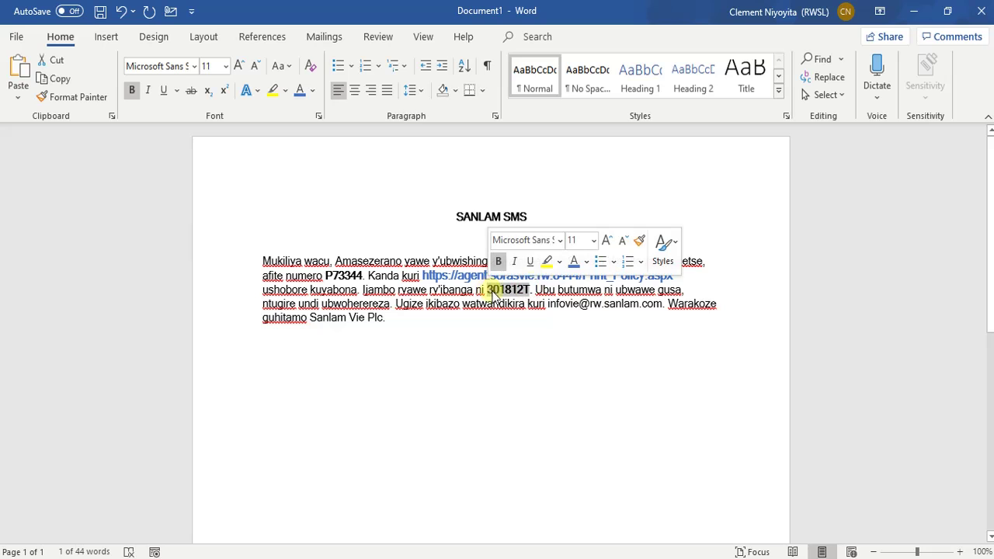
click(913, 14)
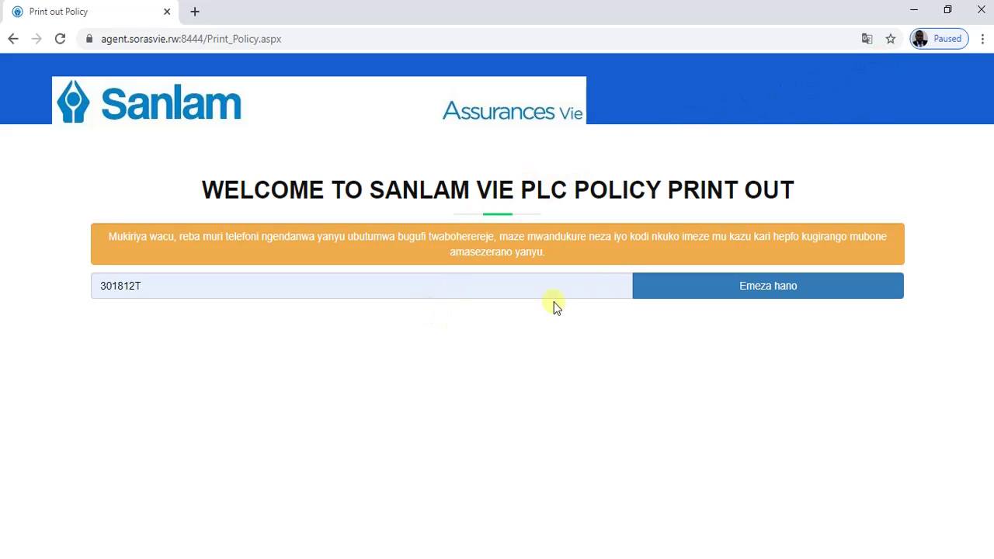
click(685, 292)
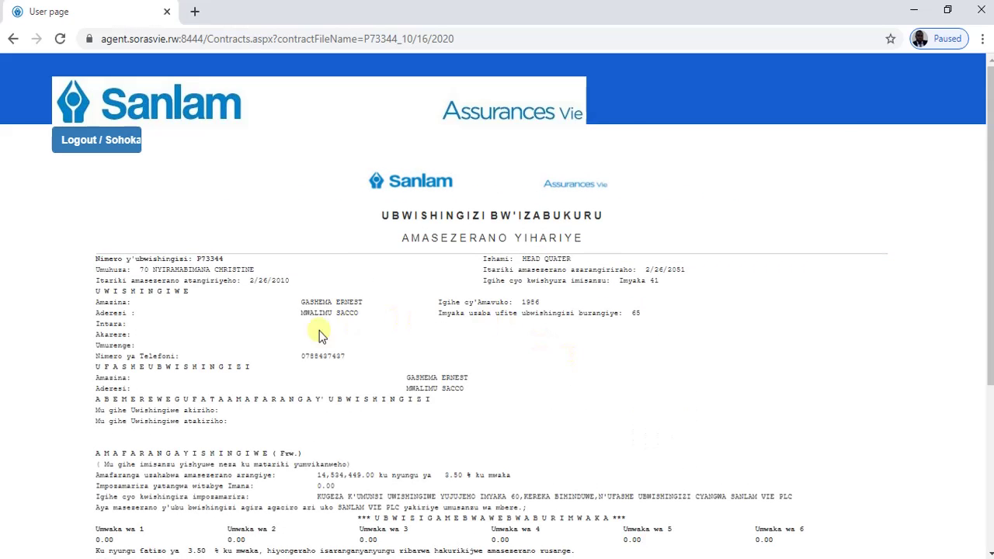
right_click(230, 261)
click(210, 287)
scroll(449, 343, down, 2)
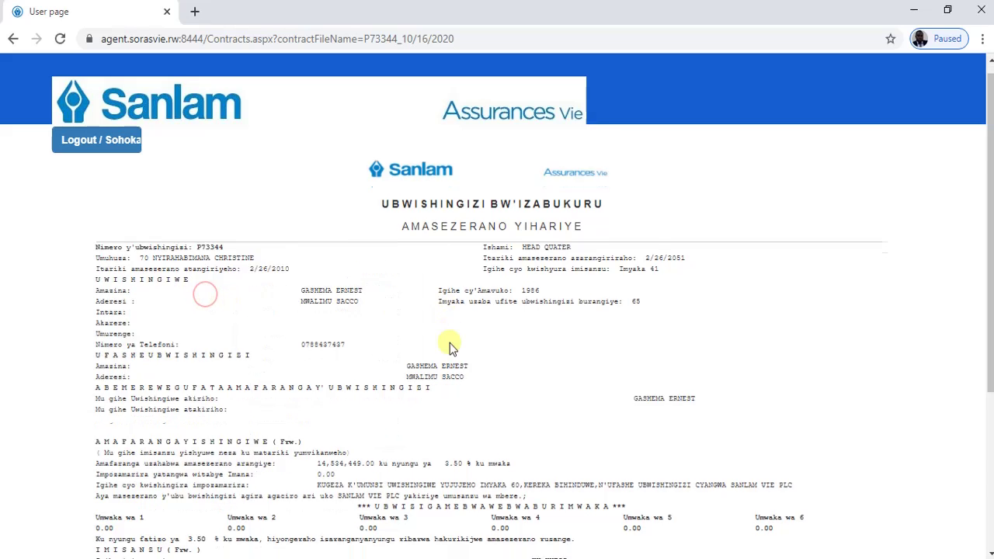
scroll(458, 325, up, 1)
scroll(482, 317, down, 4)
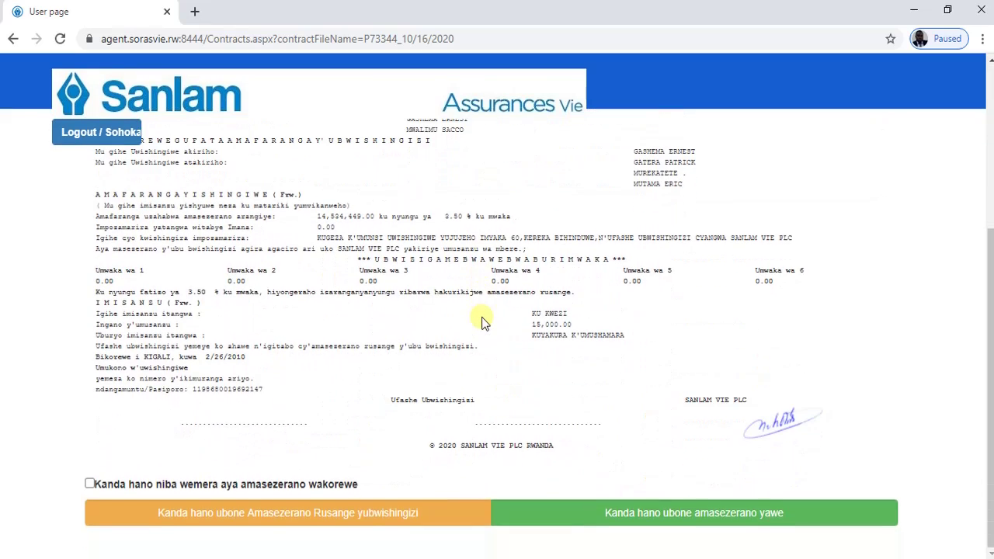
scroll(481, 317, up, 4)
scroll(479, 318, down, 4)
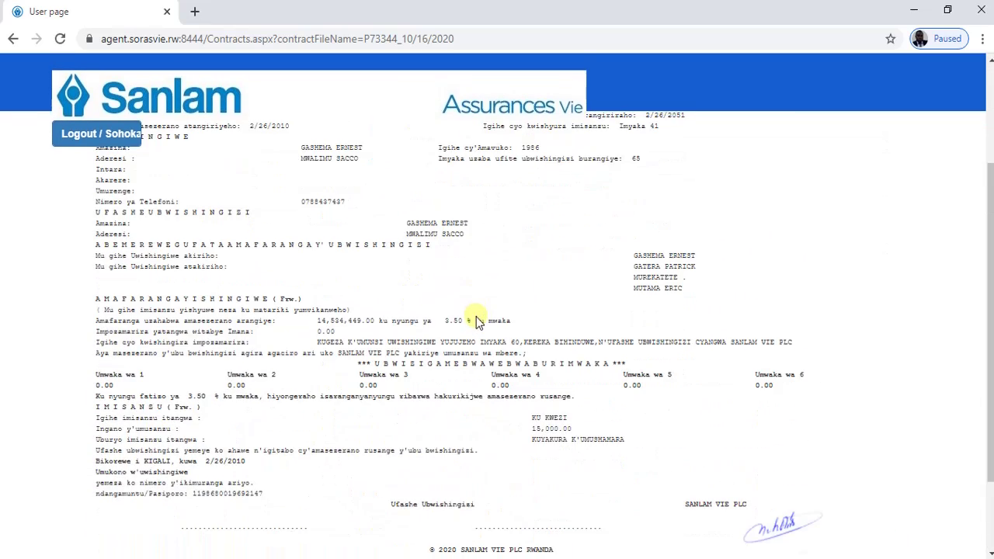
scroll(474, 318, up, 4)
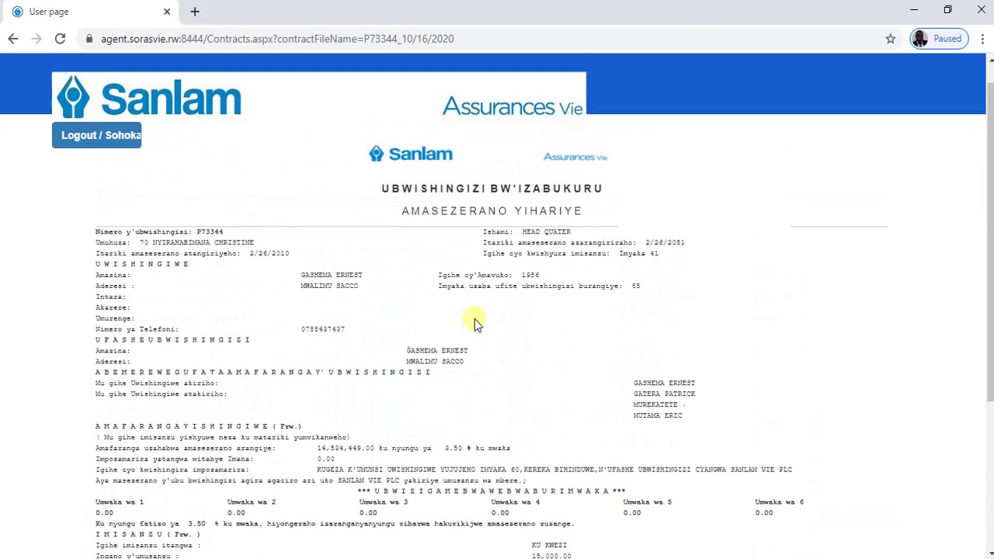
scroll(474, 321, down, 3)
scroll(475, 321, down, 1)
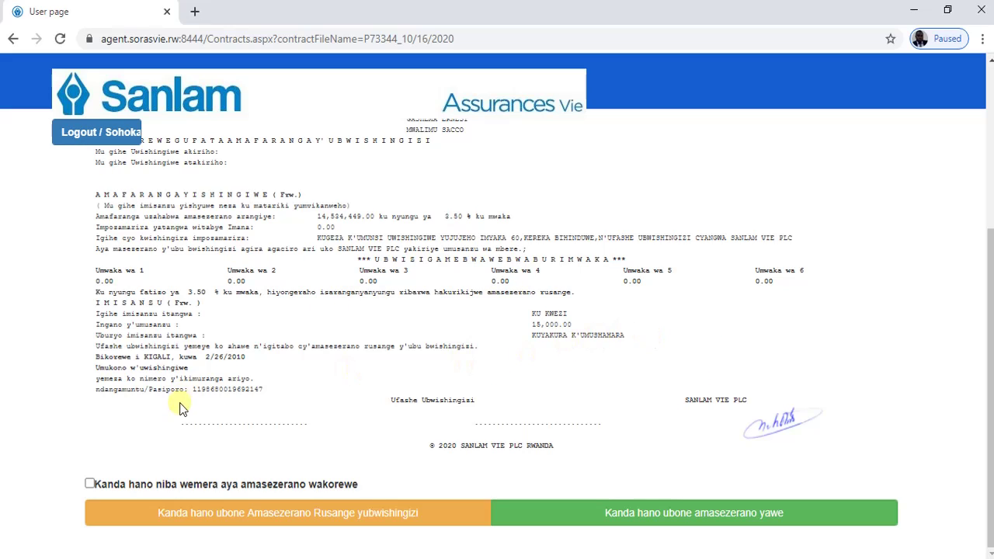
click(90, 485)
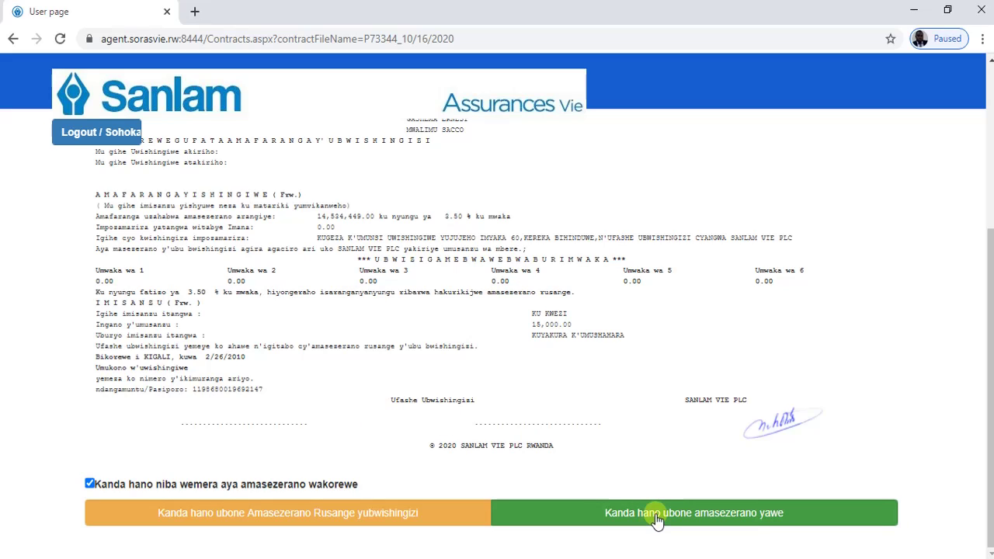
click(656, 519)
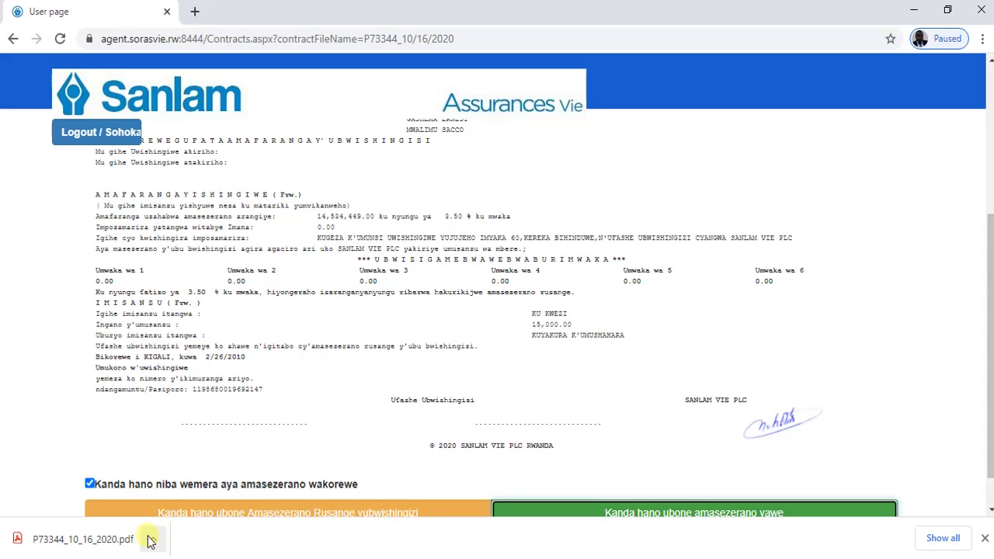
click(80, 537)
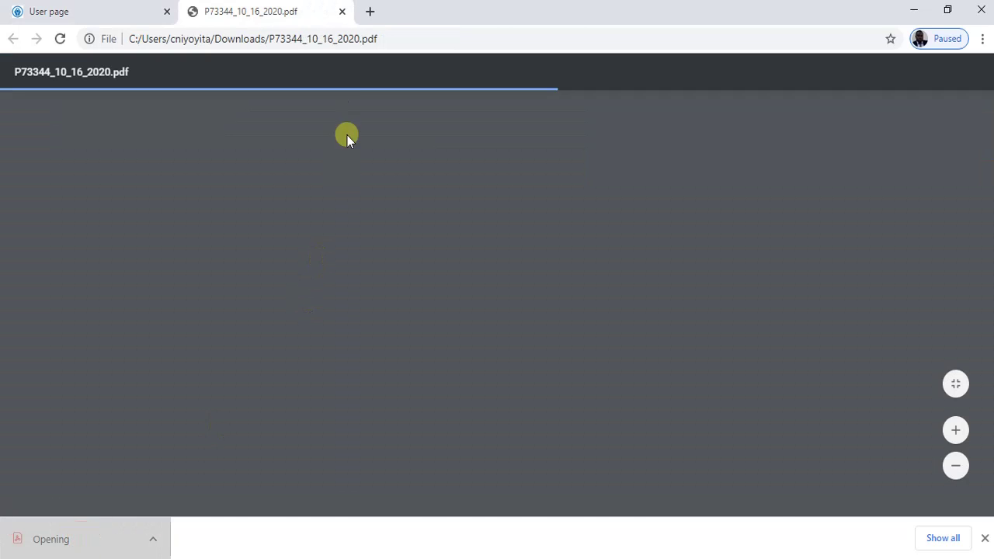
scroll(560, 271, down, 3)
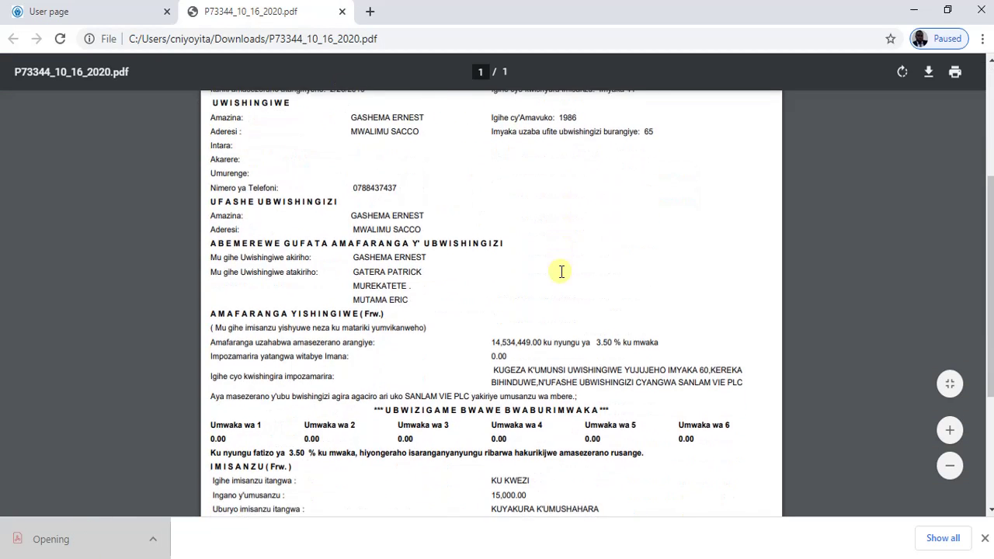
scroll(560, 272, down, 3)
scroll(586, 342, up, 3)
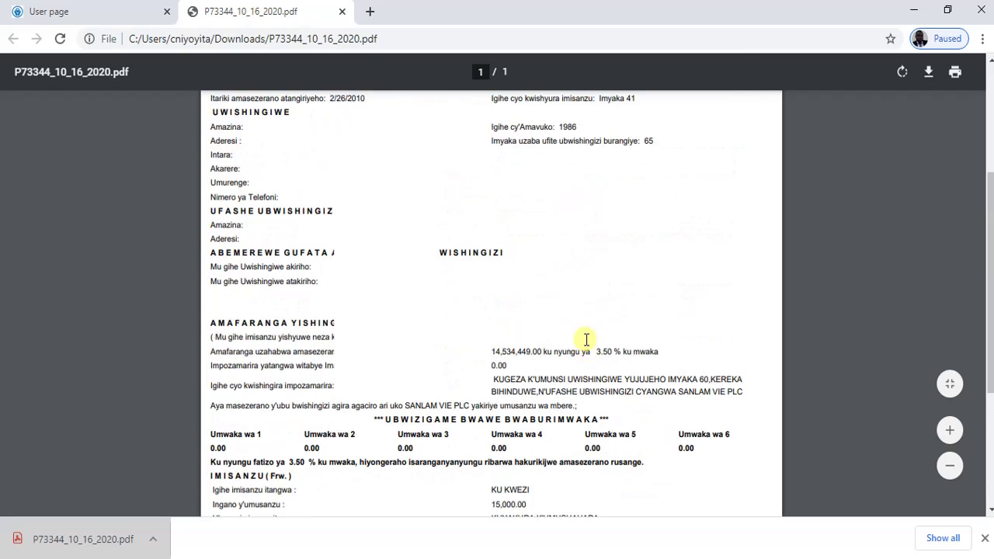
scroll(587, 339, up, 3)
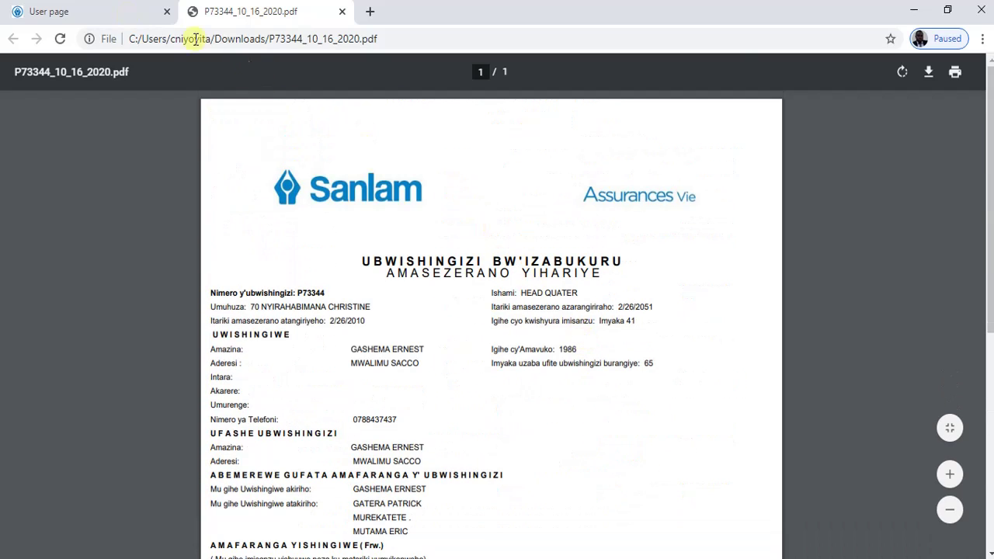
click(62, 11)
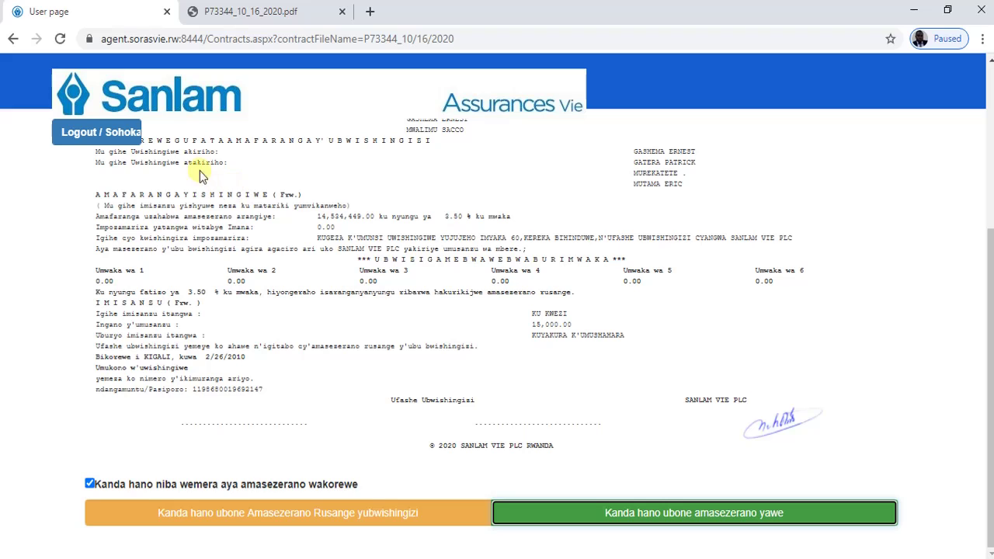
- Log out of the customer account back to the Customers.aspx welcome page, then choose Login/Injira
click(99, 137)
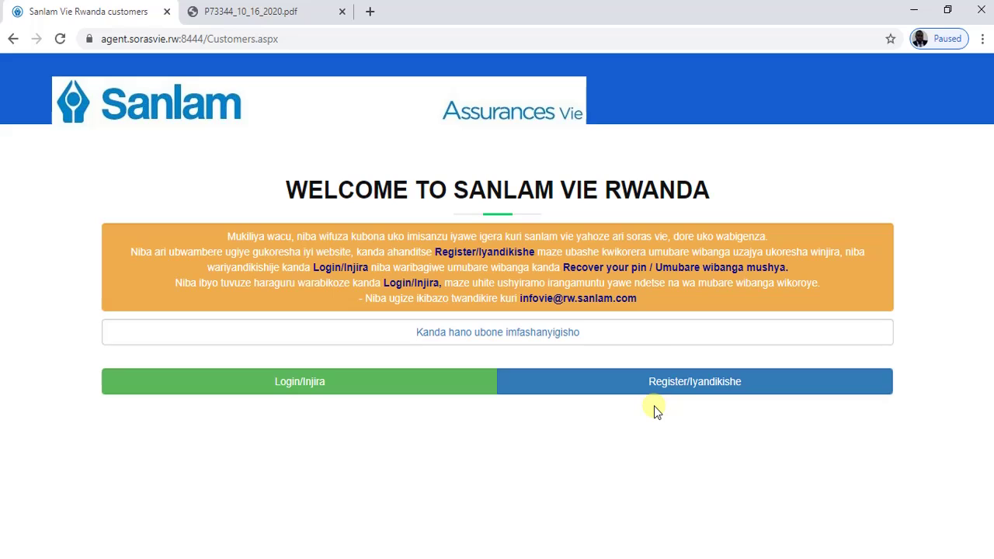
click(666, 389)
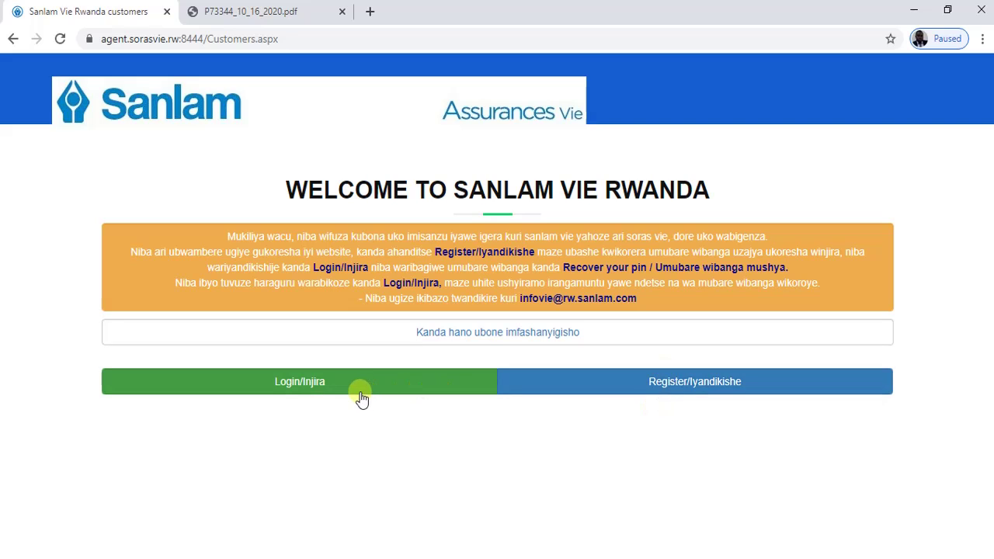
click(288, 390)
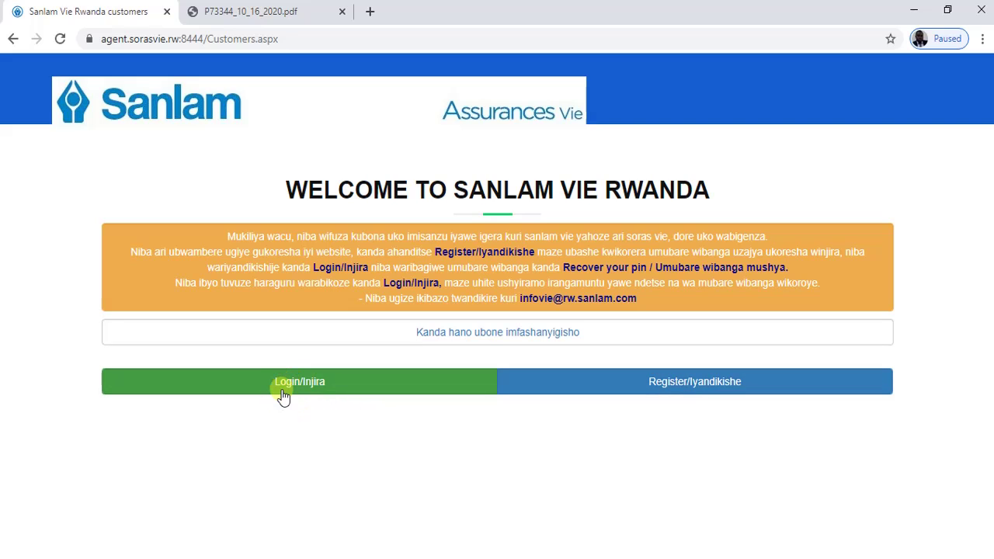